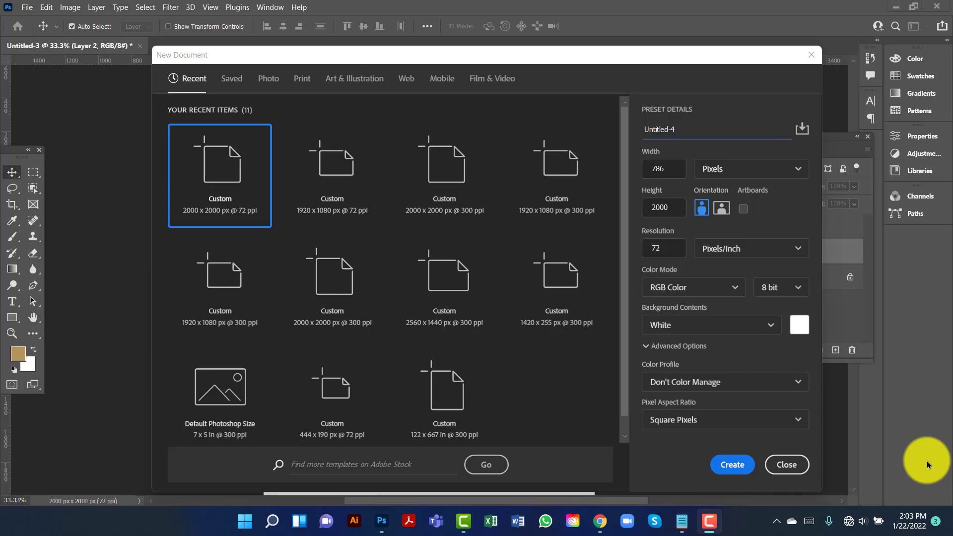
# Create a new 2000 by 2000 pixel document at 300 pixels/inch with a white background and unlock its background layer.
pyautogui.click(672, 169)
pyautogui.click(644, 167)
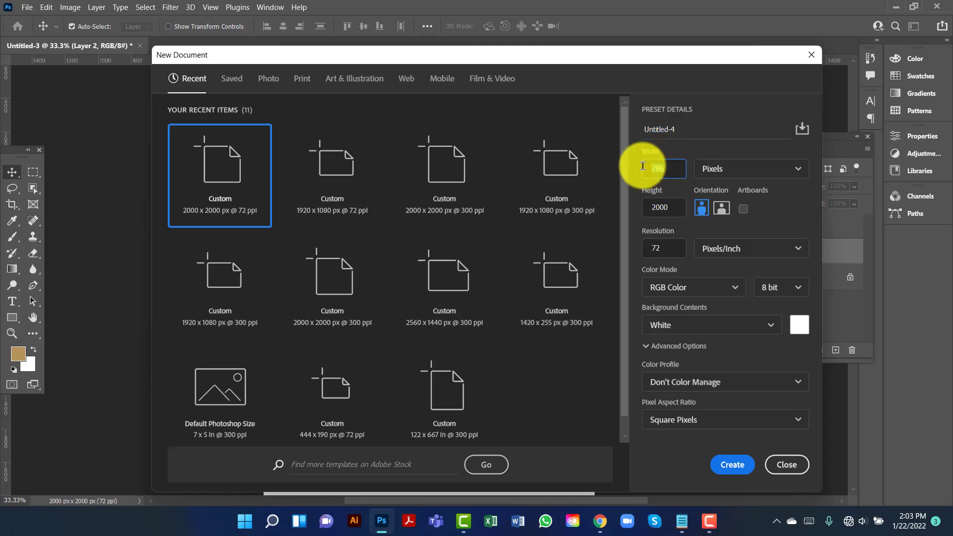
pyautogui.write('2000')
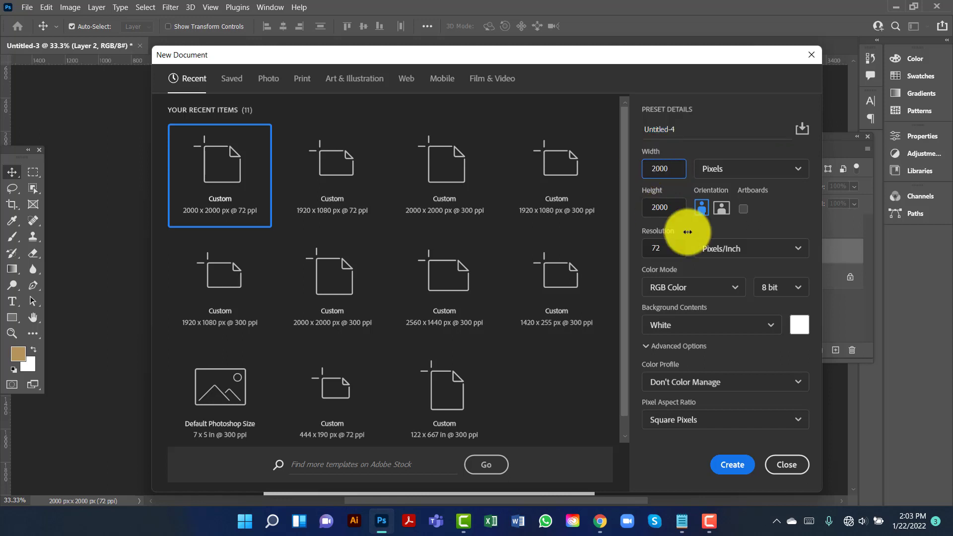
pyautogui.click(654, 205)
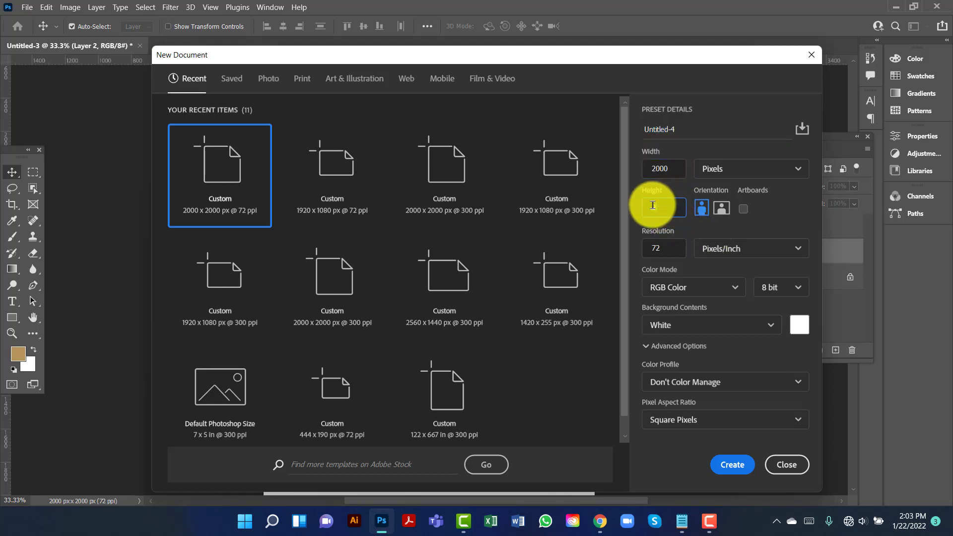
pyautogui.click(652, 248)
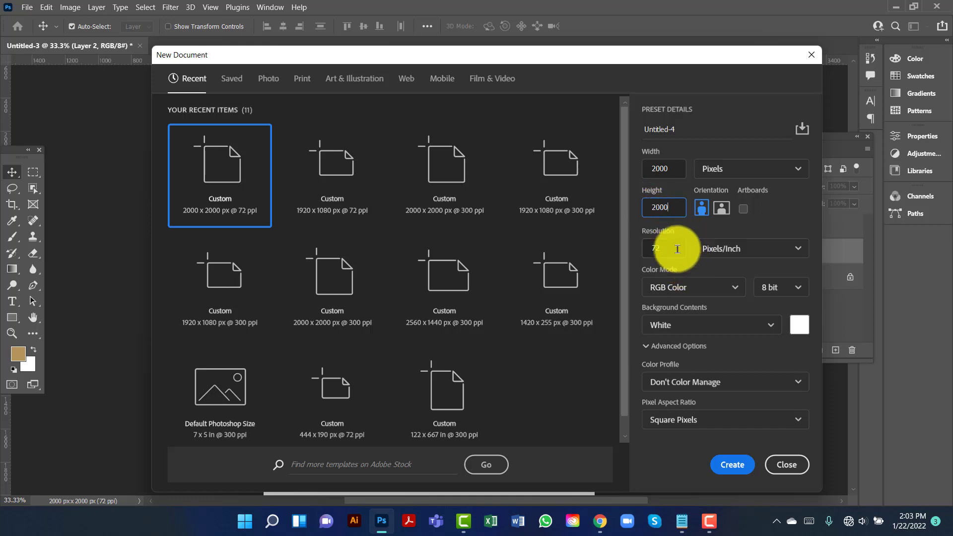
pyautogui.write('3')
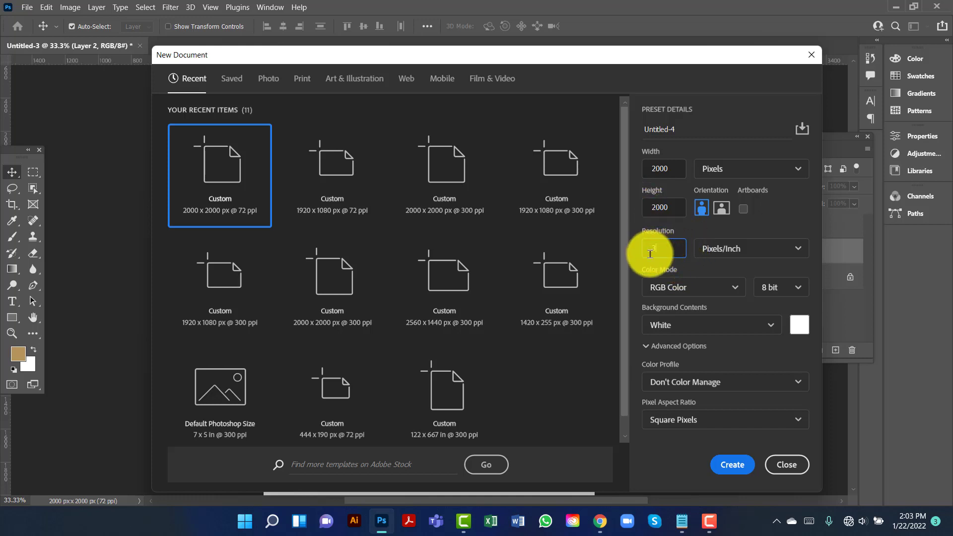
pyautogui.write('00')
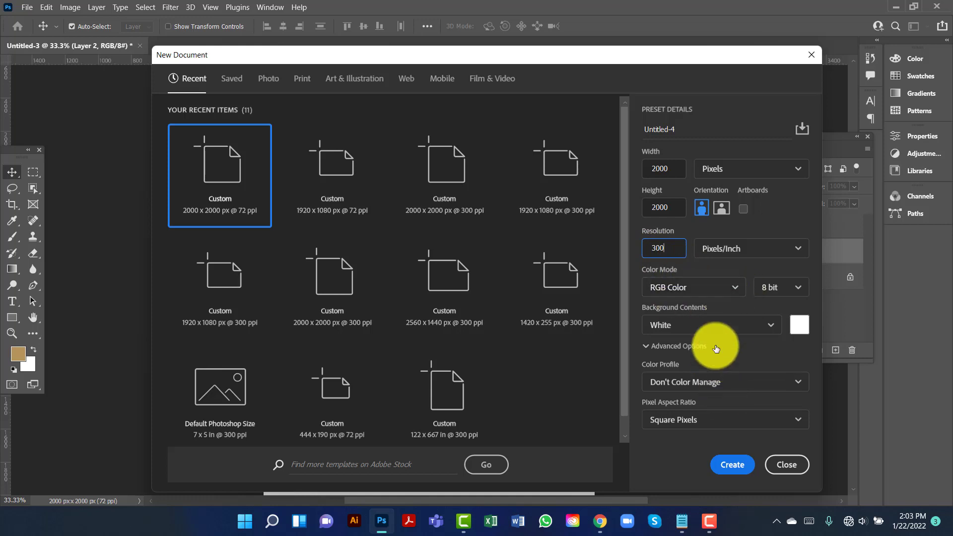
pyautogui.click(733, 465)
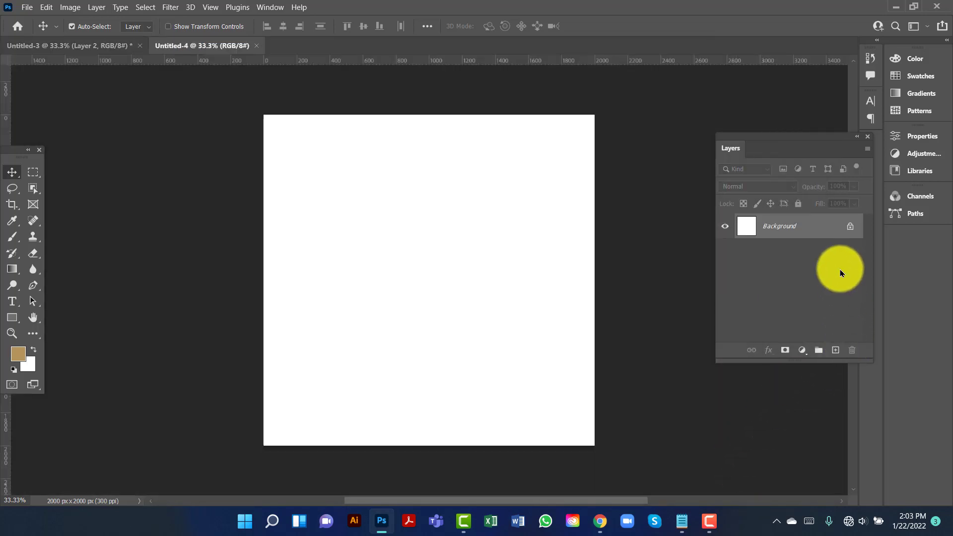
pyautogui.click(851, 226)
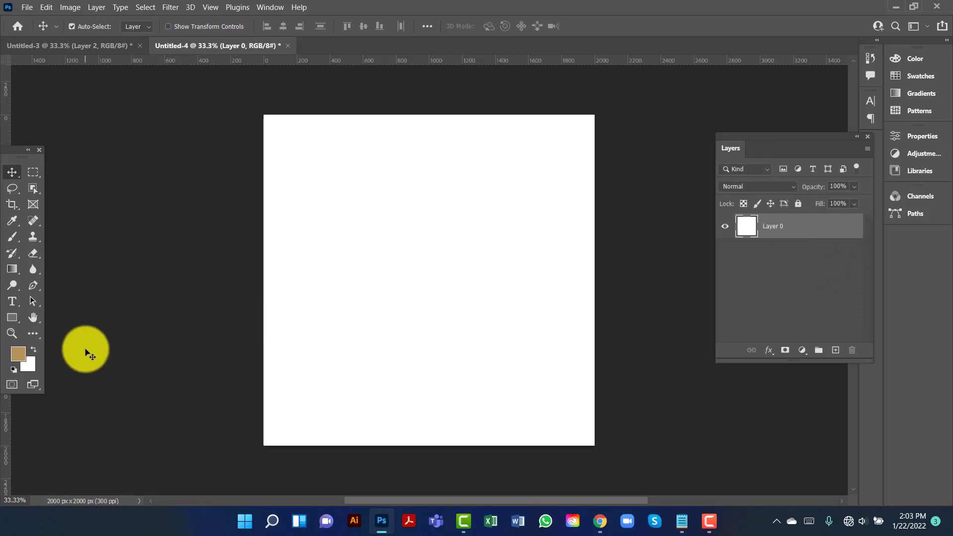
# With the Pen tool in Shape mode, draw an S-curved edge across the middle of the canvas, extending past both sides.
pyautogui.click(33, 285)
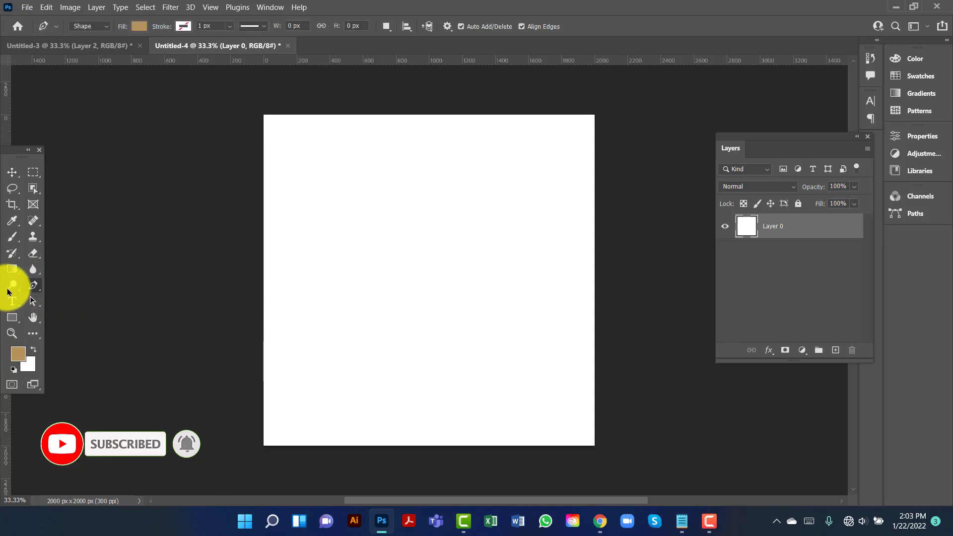
pyautogui.rightClick(33, 286)
pyautogui.click(79, 287)
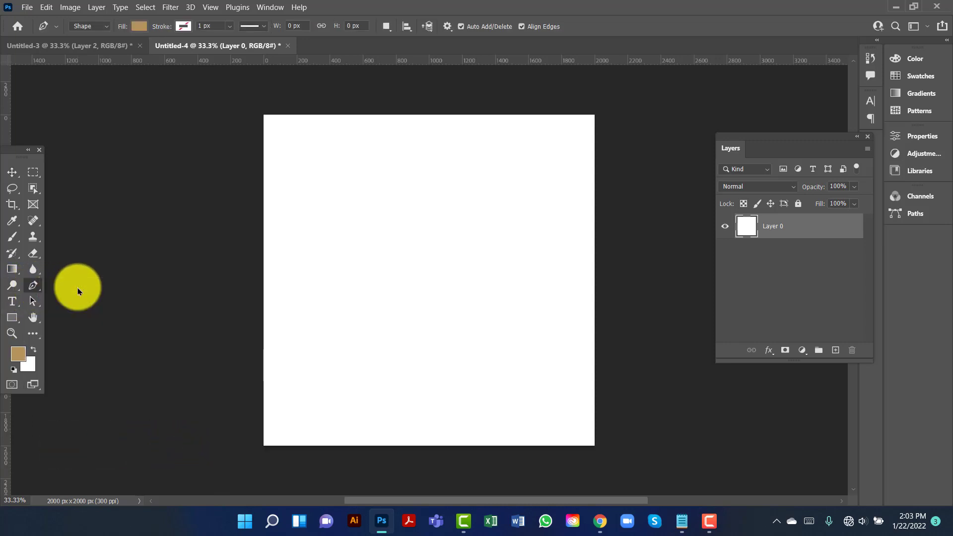
pyautogui.click(97, 28)
pyautogui.click(125, 43)
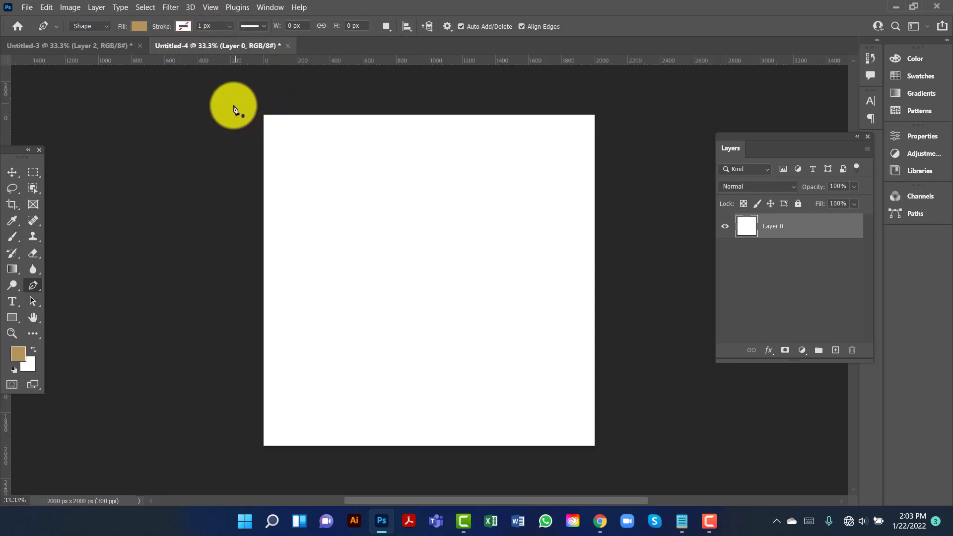
pyautogui.click(238, 283)
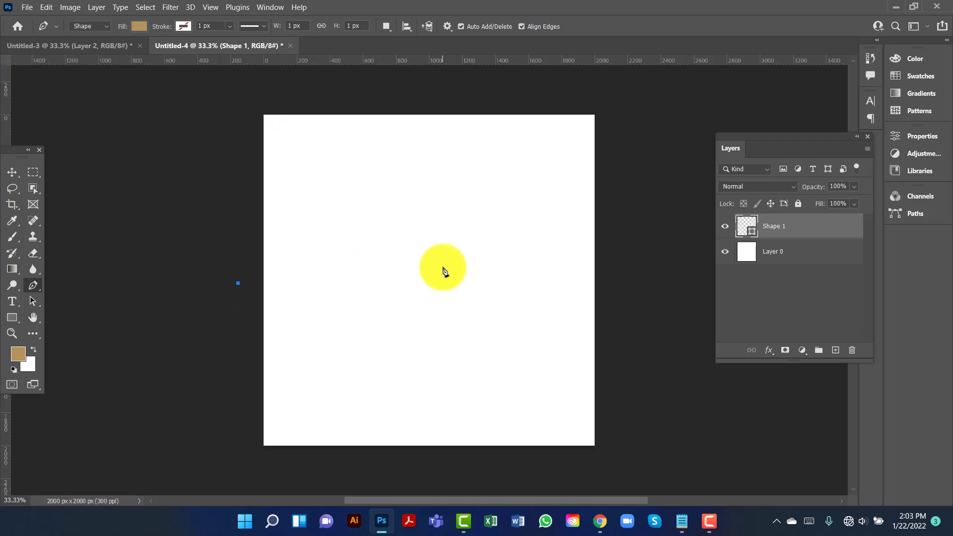
pyautogui.moveTo(421, 286); pyautogui.dragTo(493, 336)
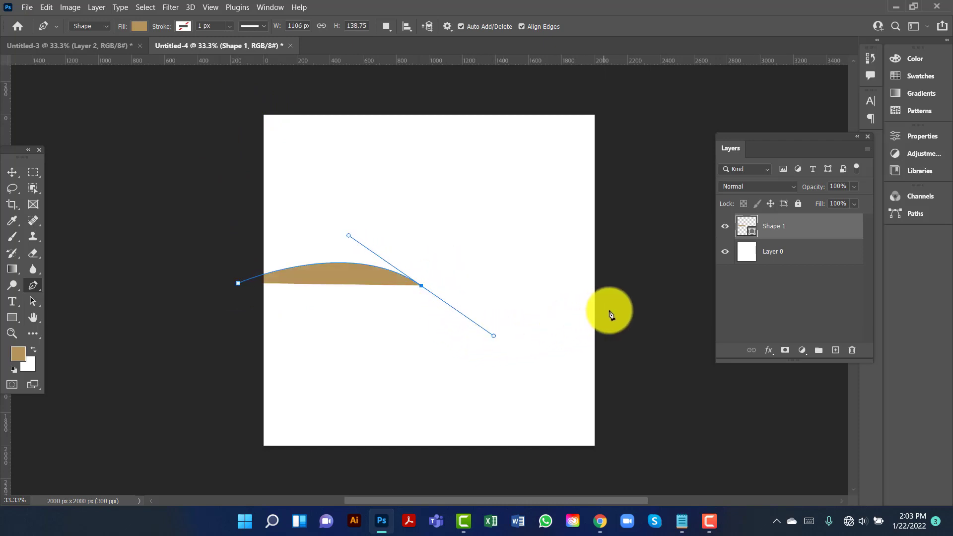
pyautogui.moveTo(609, 310); pyautogui.dragTo(671, 258)
# Continue the shape's outline around the outside of the canvas's upper half and back to its starting point, about 2655 px wide.
pyautogui.click(635, 108)
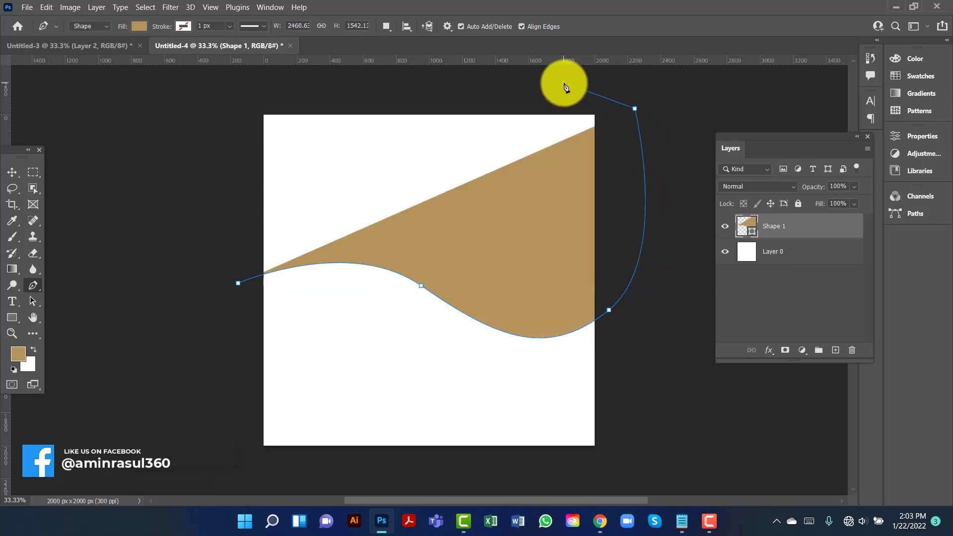
pyautogui.click(564, 83)
pyautogui.click(490, 93)
pyautogui.click(366, 90)
pyautogui.click(206, 93)
pyautogui.click(212, 138)
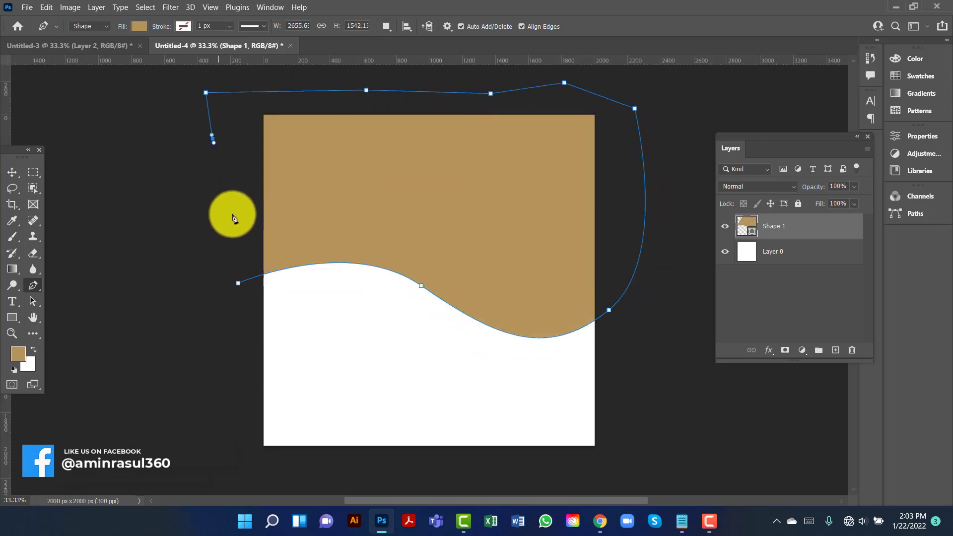
pyautogui.click(238, 283)
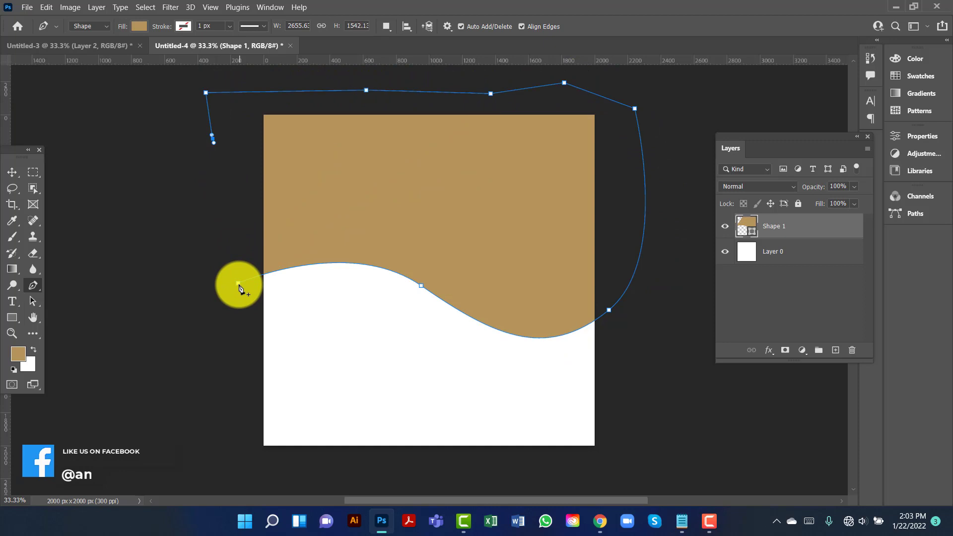
# Move the tan wave shape slightly up and duplicate it almost exactly over the original.
pyautogui.click(12, 171)
pyautogui.moveTo(444, 205); pyautogui.dragTo(479, 192)
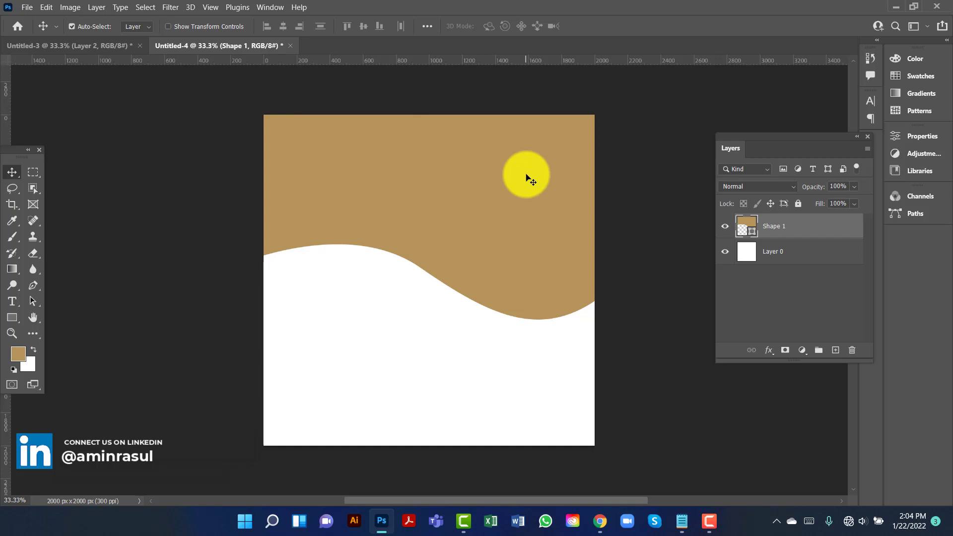
pyautogui.moveTo(528, 177); pyautogui.dragTo(528, 178)
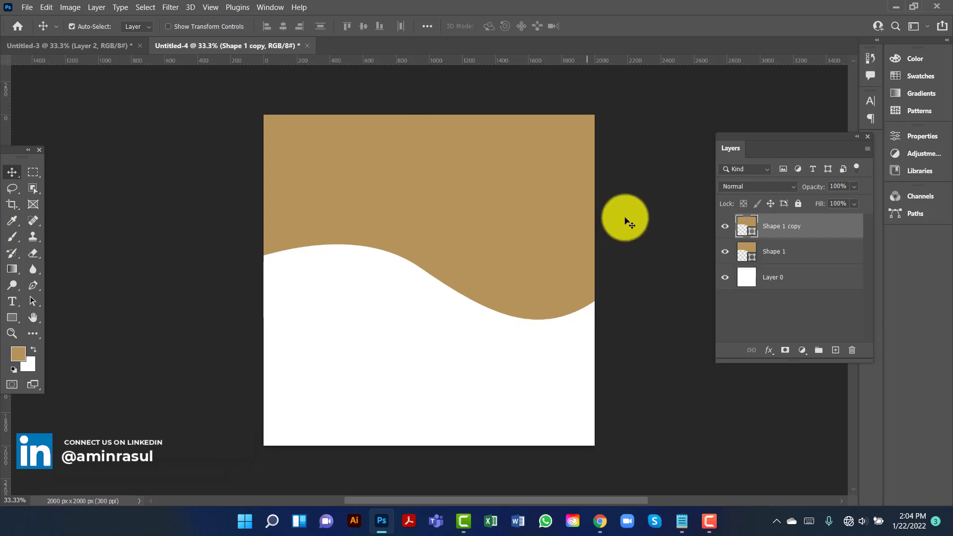
pyautogui.click(806, 257)
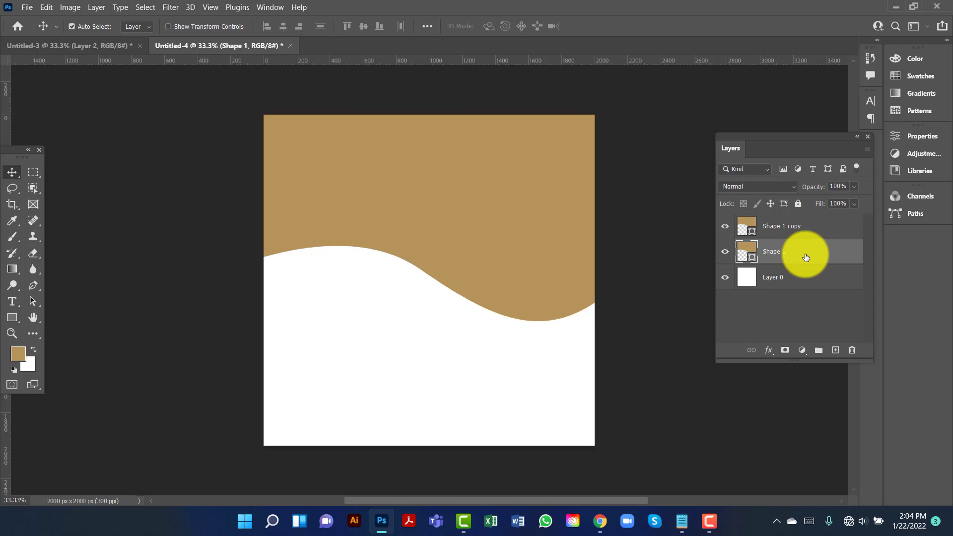
# Fill the Shape 1 copy with purple and shift it slightly up to expose a thin tan border along the wave.
pyautogui.click(805, 228)
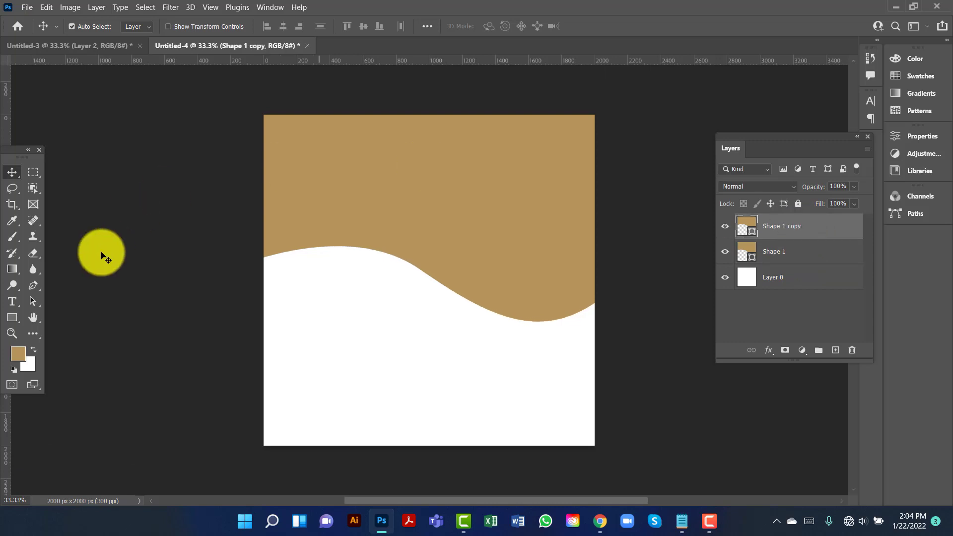
pyautogui.click(12, 318)
pyautogui.click(139, 27)
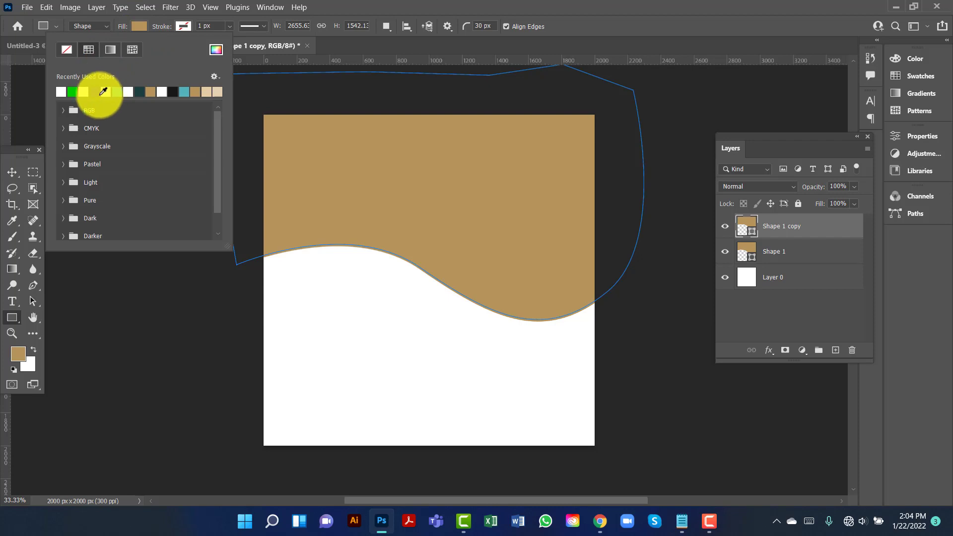
pyautogui.click(95, 92)
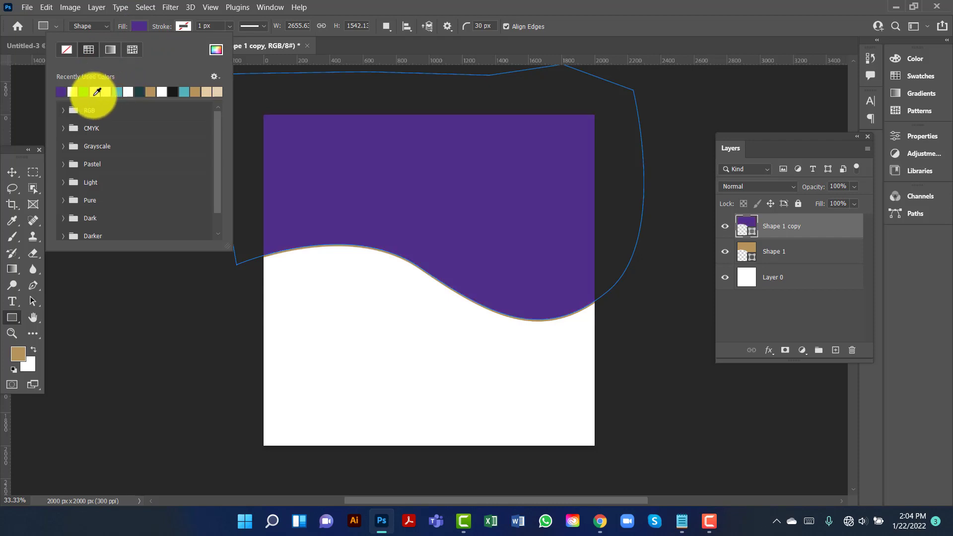
pyautogui.click(12, 172)
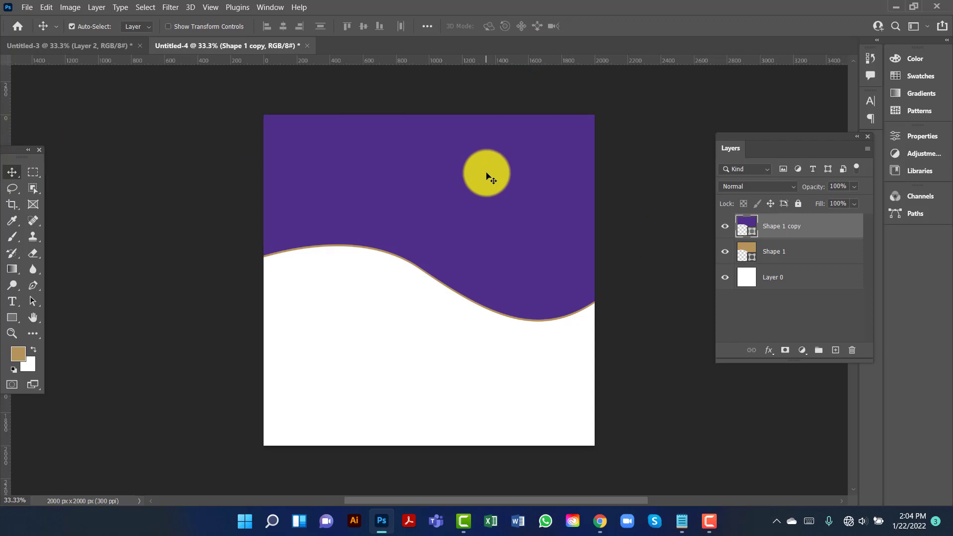
pyautogui.moveTo(487, 165); pyautogui.dragTo(487, 171)
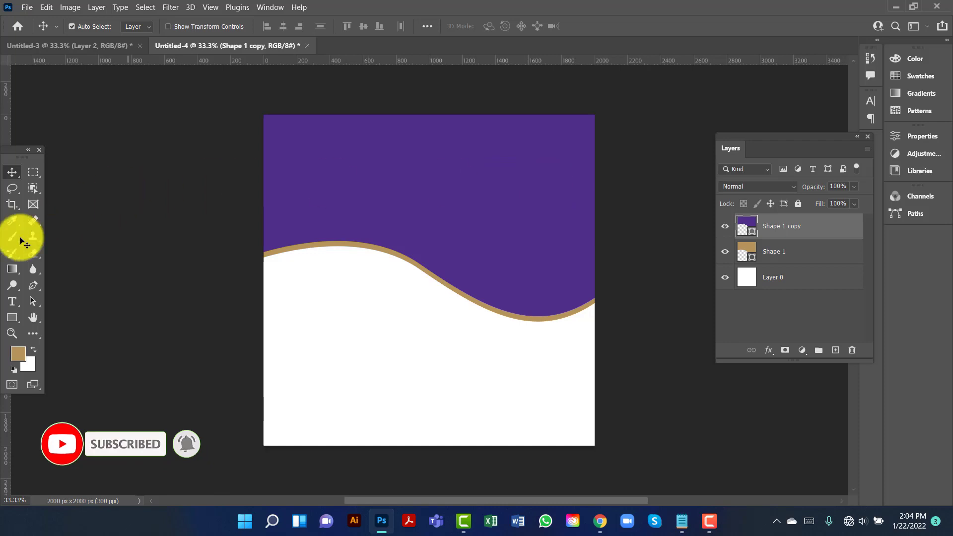
# In Untitled-3, show Layer 3 instead of Layer 2 and bring its pool house photo into Untitled-4 over the purple shape.
pyautogui.click(101, 45)
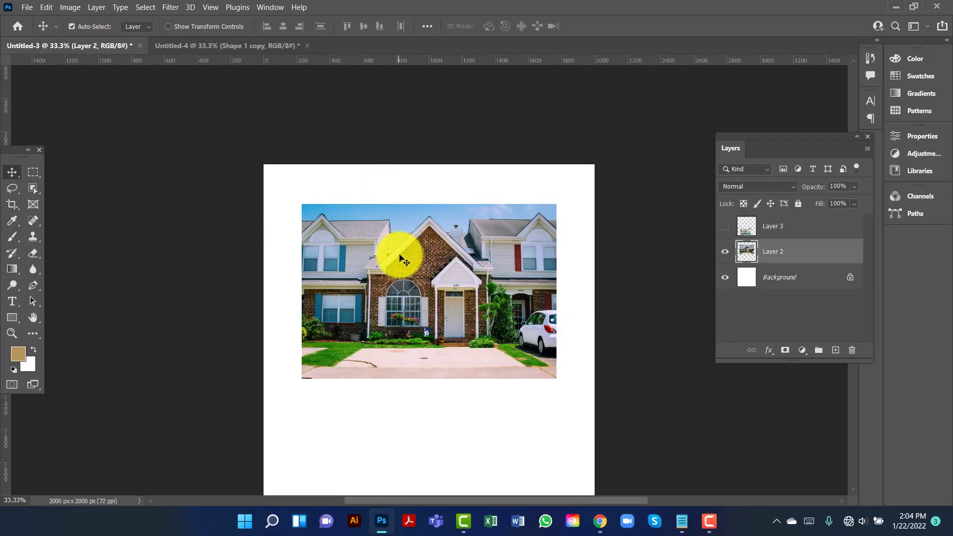
pyautogui.click(725, 226)
pyautogui.click(725, 251)
pyautogui.moveTo(470, 391); pyautogui.dragTo(273, 47)
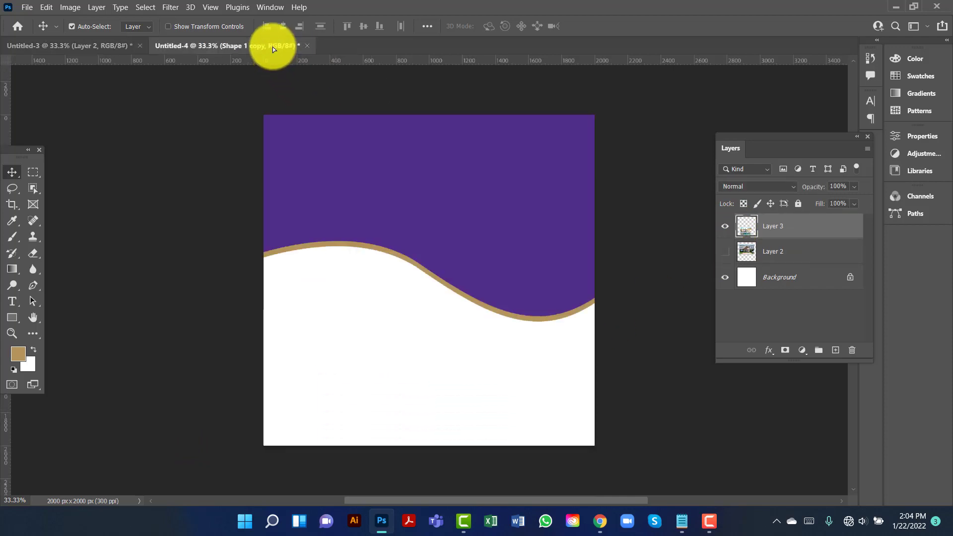
pyautogui.moveTo(422, 184); pyautogui.dragTo(423, 185)
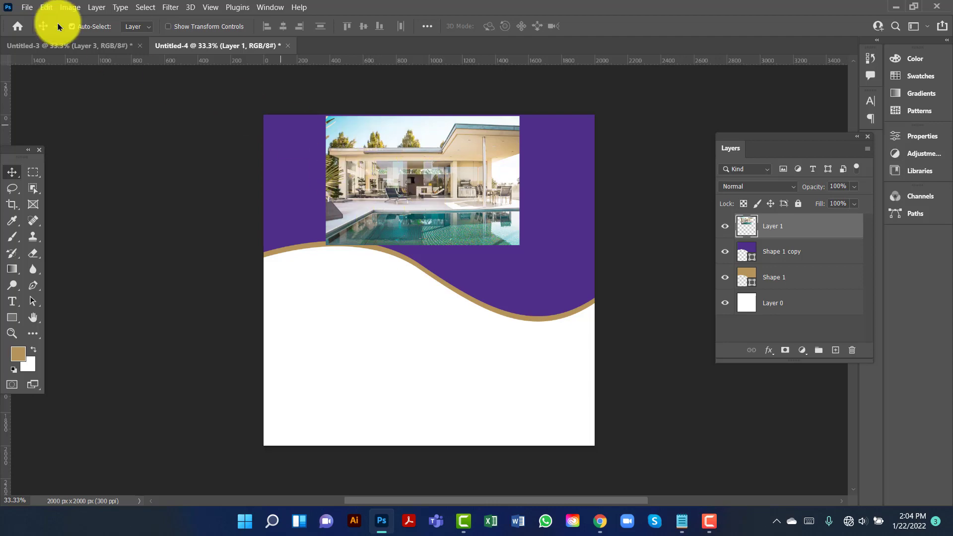
# Scale the pool house photo to about 184% over the purple wave shape and clip it to that shape with a clipping mask.
pyautogui.click(46, 7)
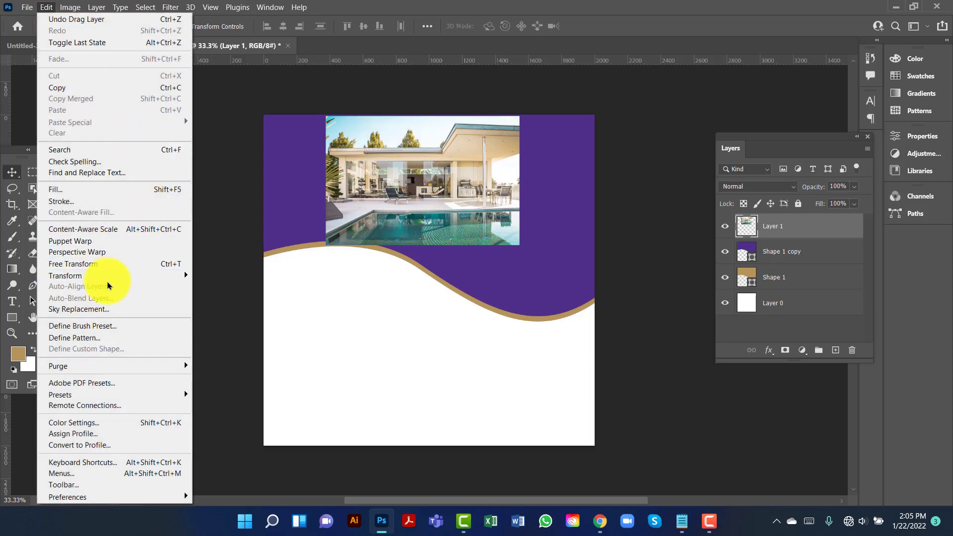
pyautogui.click(102, 263)
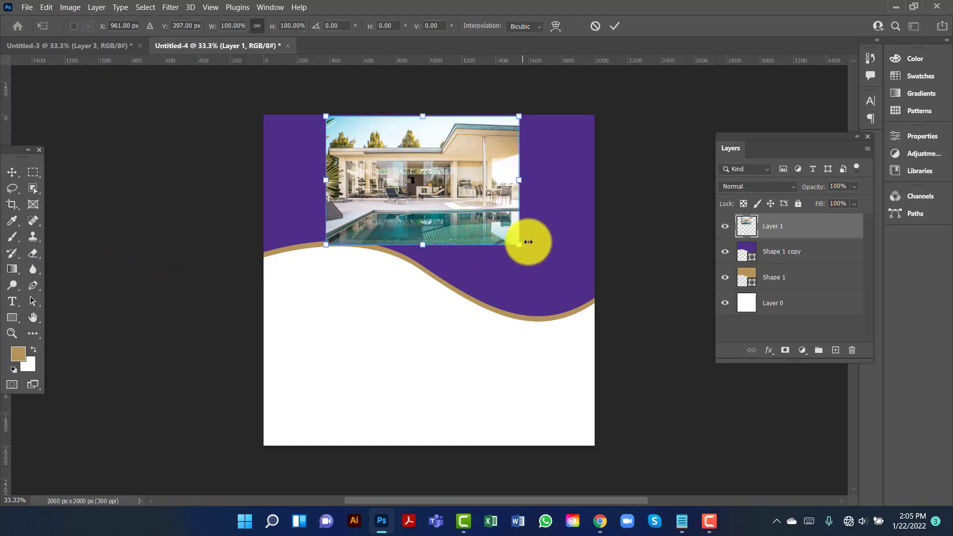
pyautogui.moveTo(520, 246); pyautogui.dragTo(616, 336)
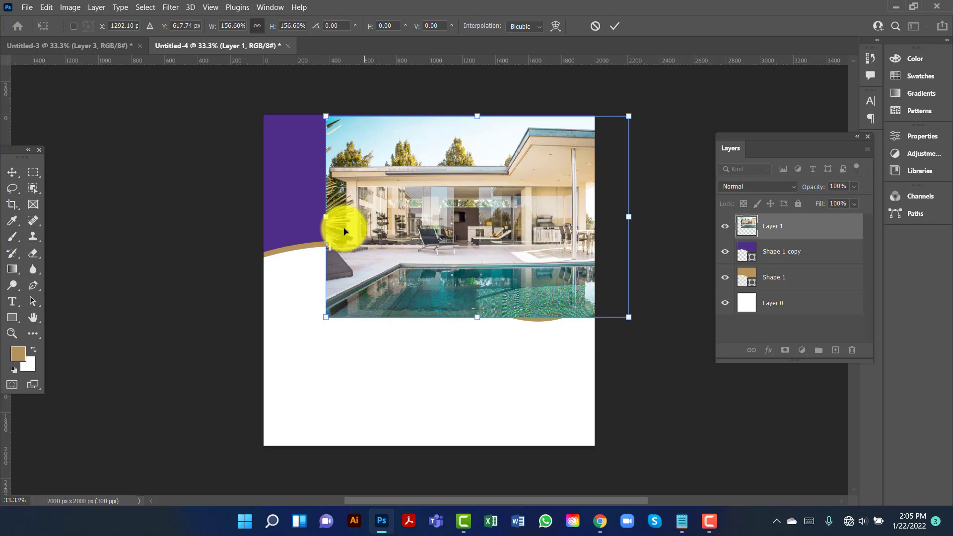
pyautogui.moveTo(325, 217); pyautogui.dragTo(268, 207)
pyautogui.moveTo(457, 213)
pyautogui.mouseDown()
pyautogui.moveTo(441, 213)
pyautogui.moveTo(453, 200)
pyautogui.mouseUp()
pyautogui.moveTo(521, 209); pyautogui.dragTo(522, 215)
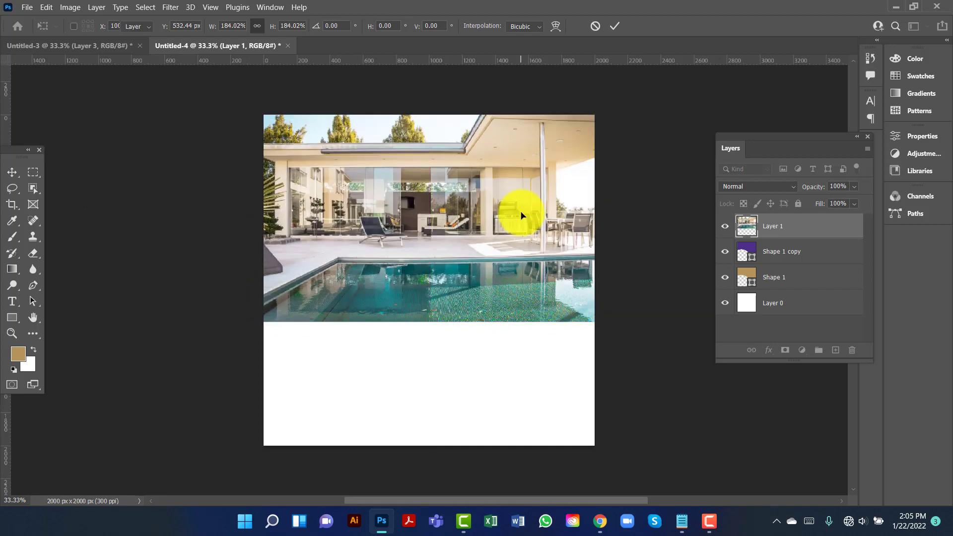
pyautogui.press('Return')
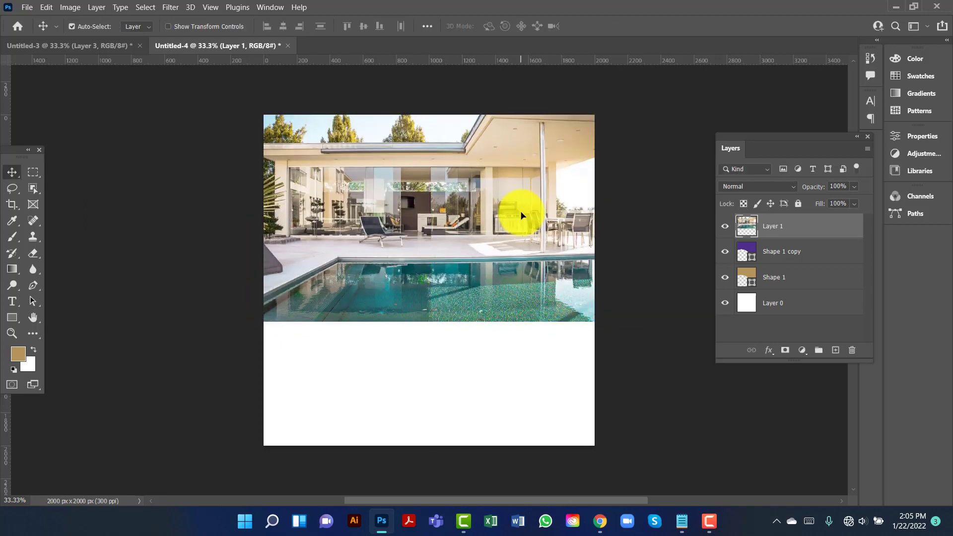
pyautogui.rightClick(829, 233)
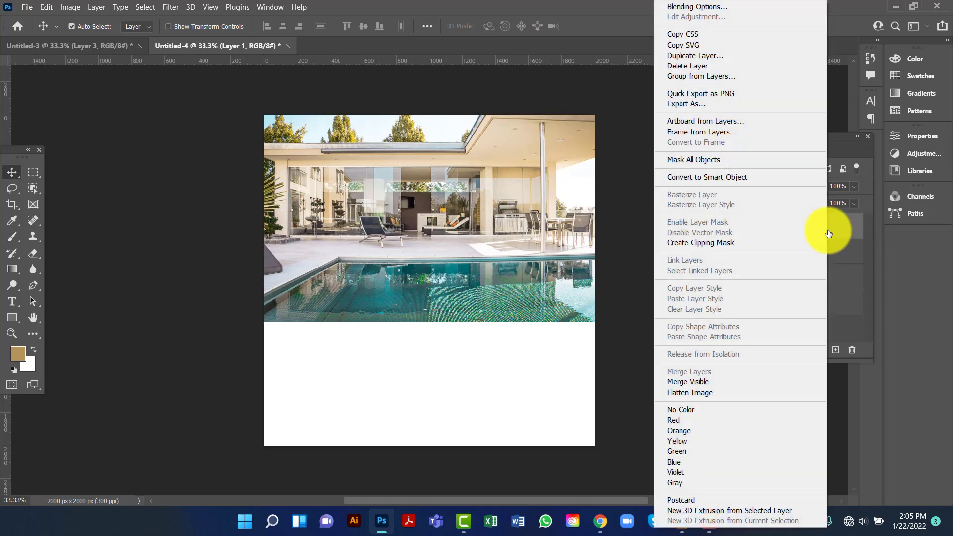
pyautogui.click(740, 244)
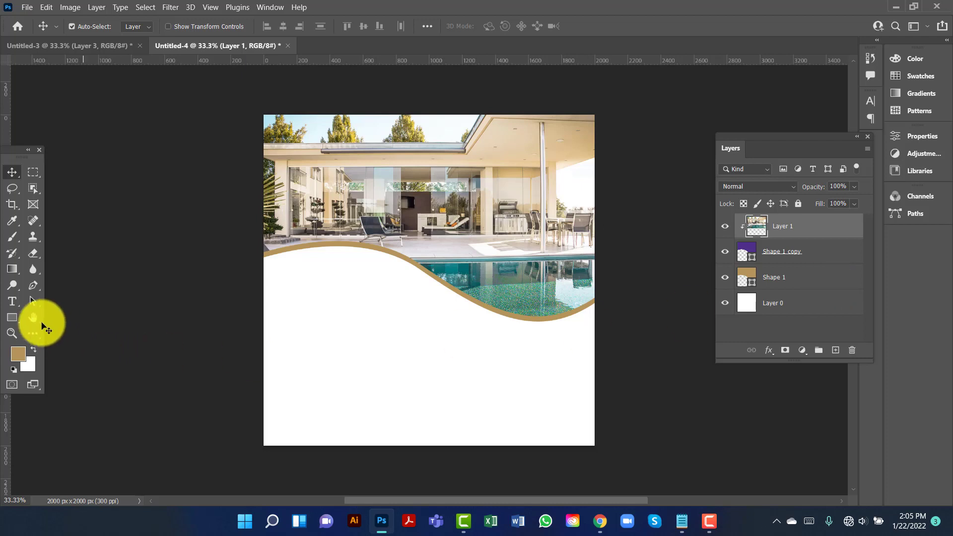
# Draw a tan rounded rectangle about 665 by 947 px below the wave and place its layer beneath Shape 1.
pyautogui.click(19, 319)
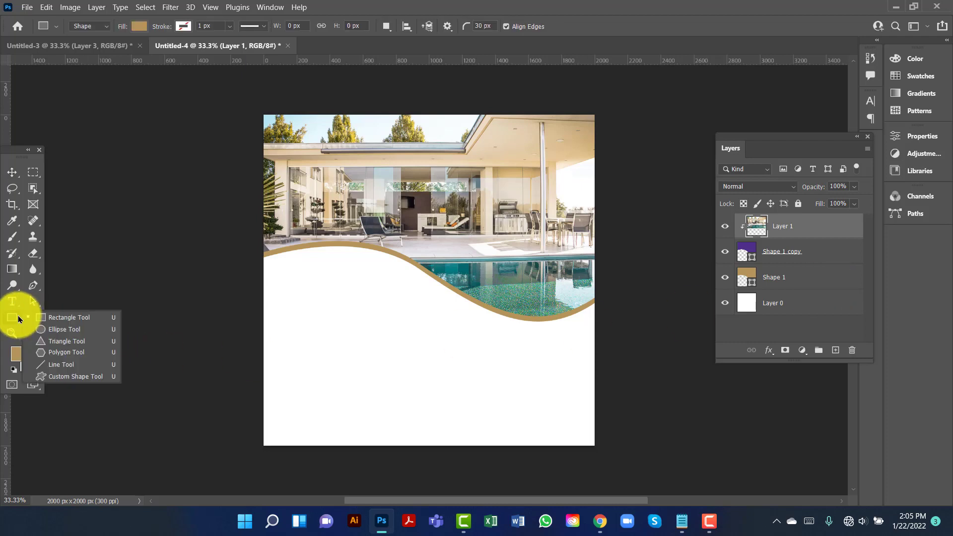
pyautogui.click(53, 318)
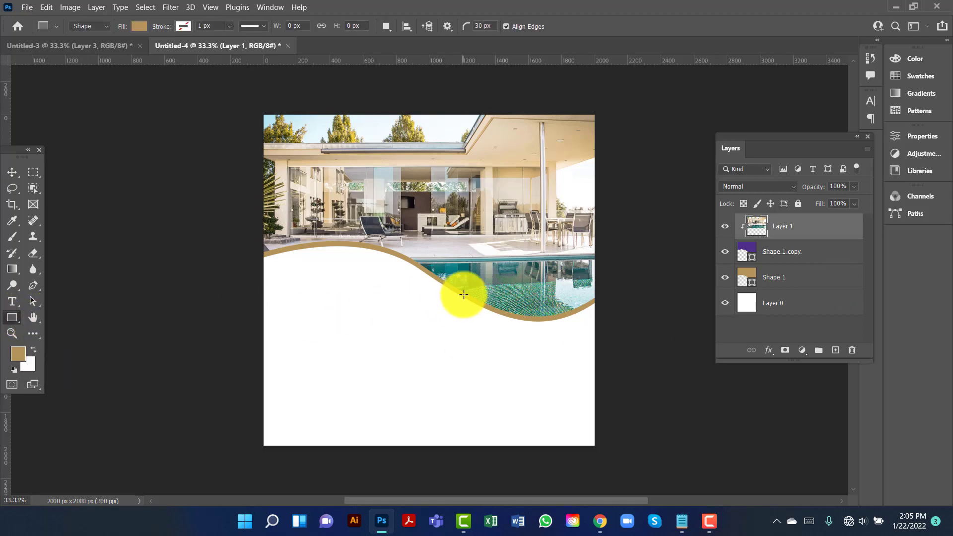
pyautogui.moveTo(475, 301); pyautogui.dragTo(585, 458)
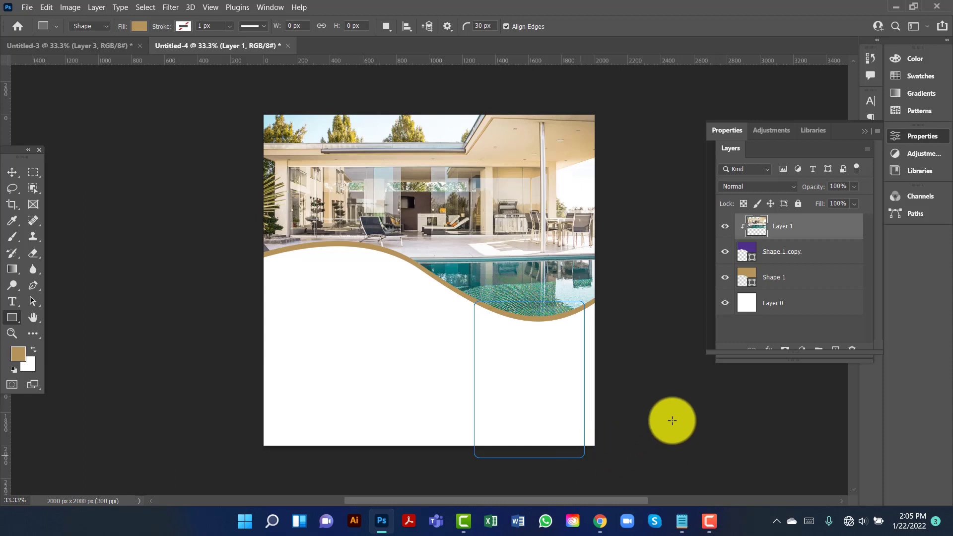
pyautogui.click(866, 133)
pyautogui.moveTo(805, 225); pyautogui.dragTo(810, 304)
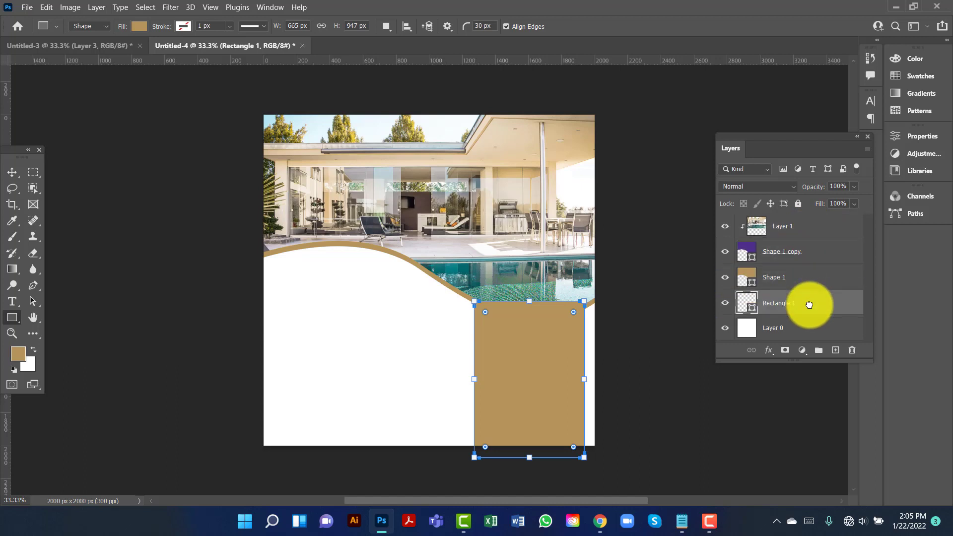
# Move the tan rectangle slightly up and to the left under the wave.
pyautogui.click(12, 172)
pyautogui.click(117, 206)
pyautogui.moveTo(548, 386); pyautogui.dragTo(523, 375)
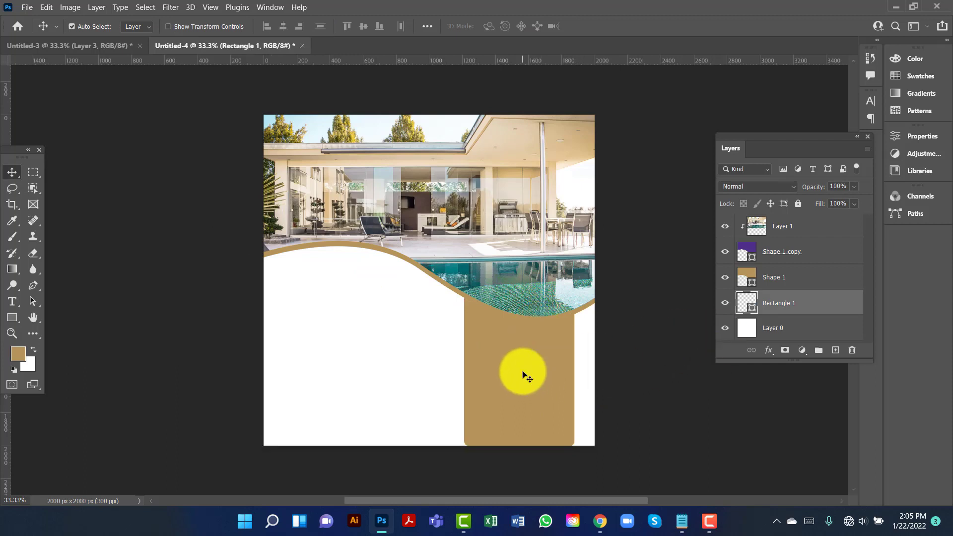
# Stretch the tan rectangle to about 110% height past the canvas's lower edge and widen it slightly on its left side.
pyautogui.scroll(-1, 523, 355)
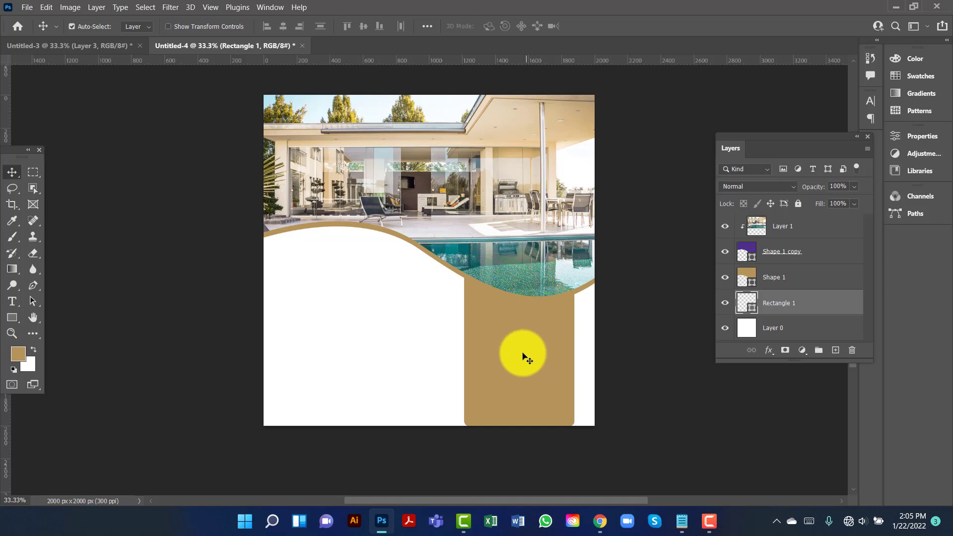
pyautogui.hotkey('ctrl', 't')
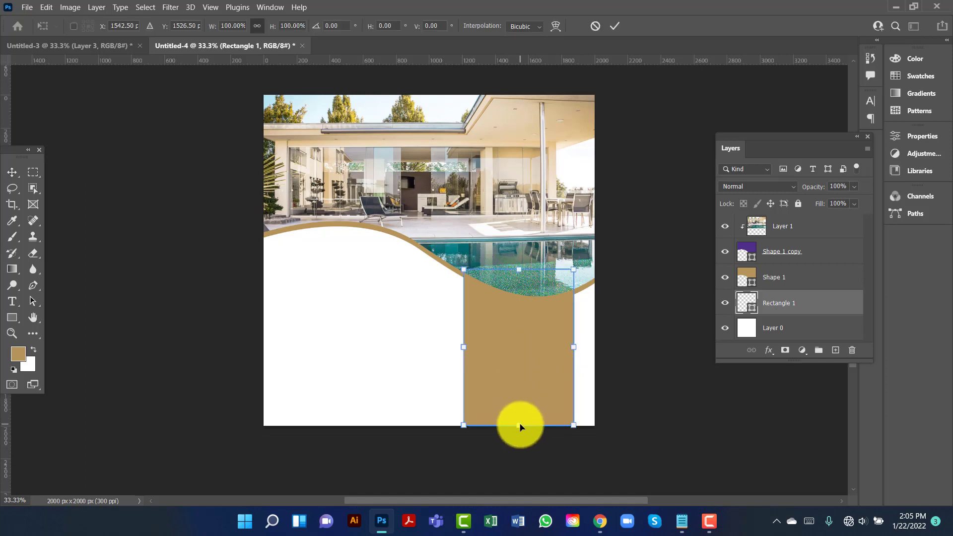
pyautogui.moveTo(519, 425); pyautogui.dragTo(519, 441)
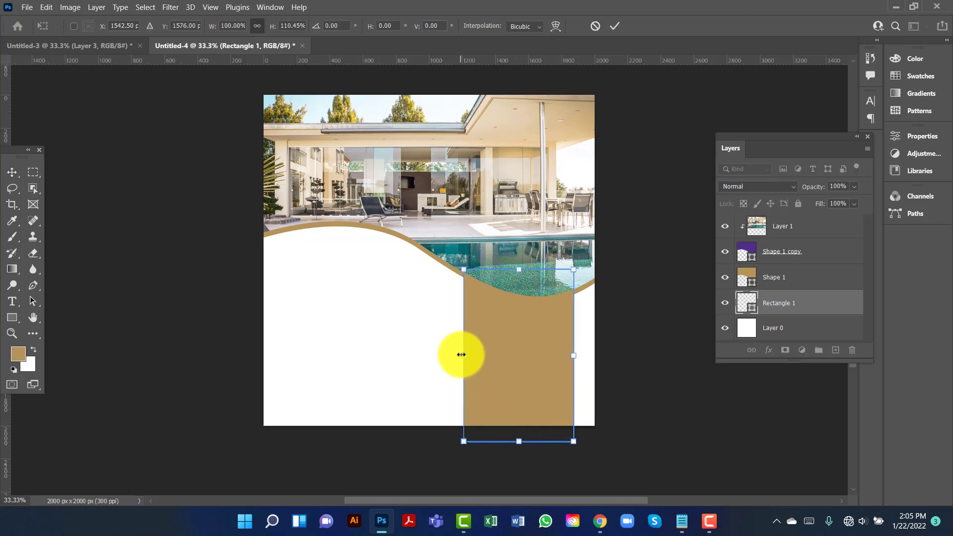
pyautogui.moveTo(461, 354); pyautogui.dragTo(454, 353)
pyautogui.press('Return')
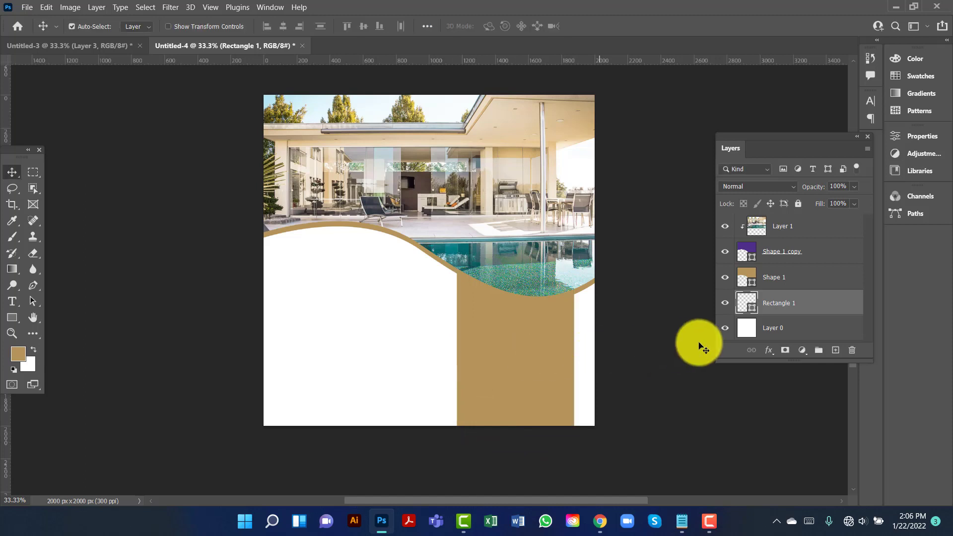
# Group all the layers into a group named Design and lock it.
pyautogui.click(814, 330)
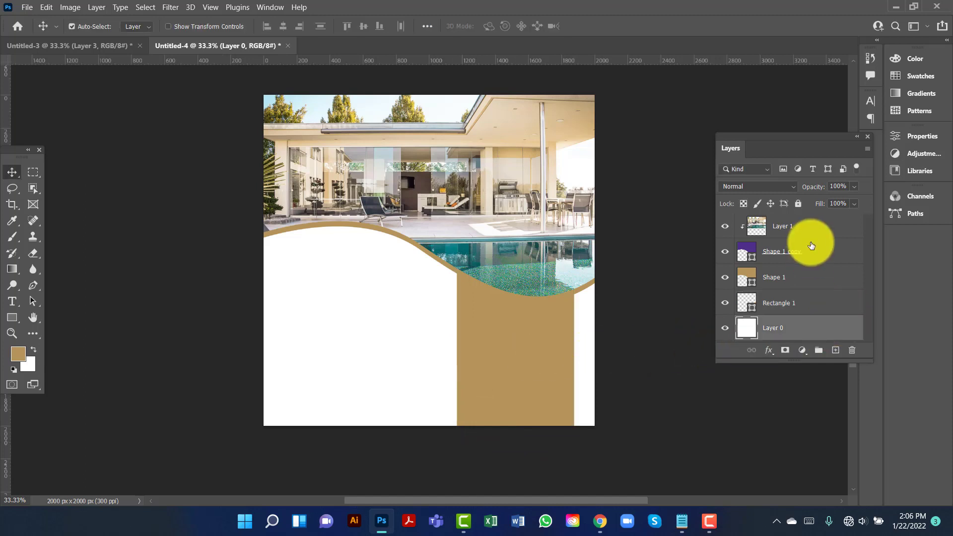
pyautogui.keyDown('shift'); pyautogui.click(801, 229); pyautogui.keyUp('shift')
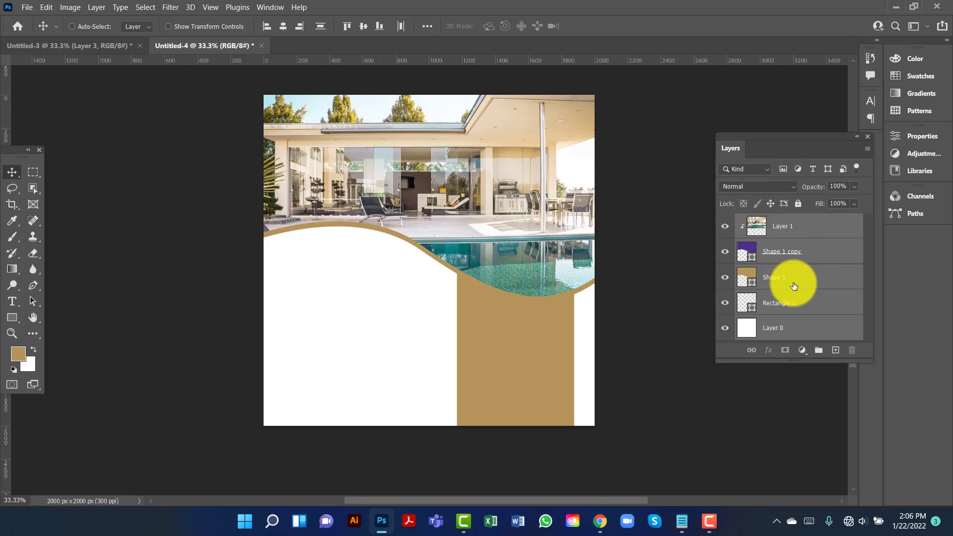
pyautogui.hotkey('ctrl', 'g')
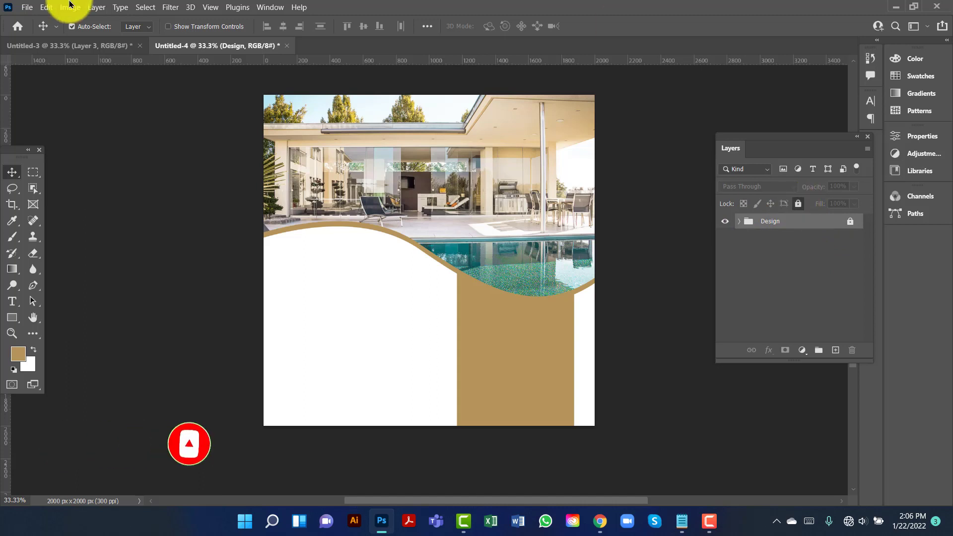
# Add the heading LUXURIOUS in 50 pt Bebas Neue Bold below the wave, coloured tan b4945b sampled from the rectangle.
pyautogui.click(13, 303)
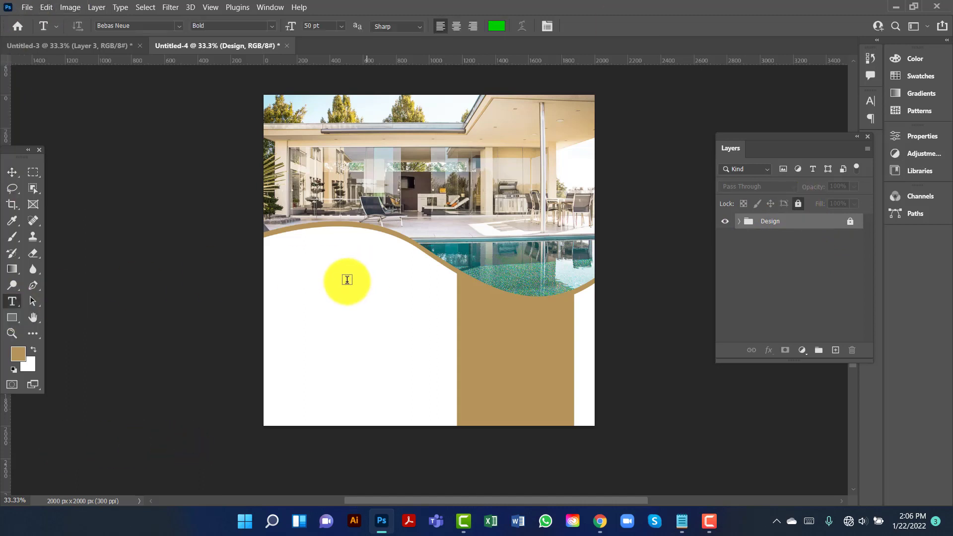
pyautogui.click(287, 279)
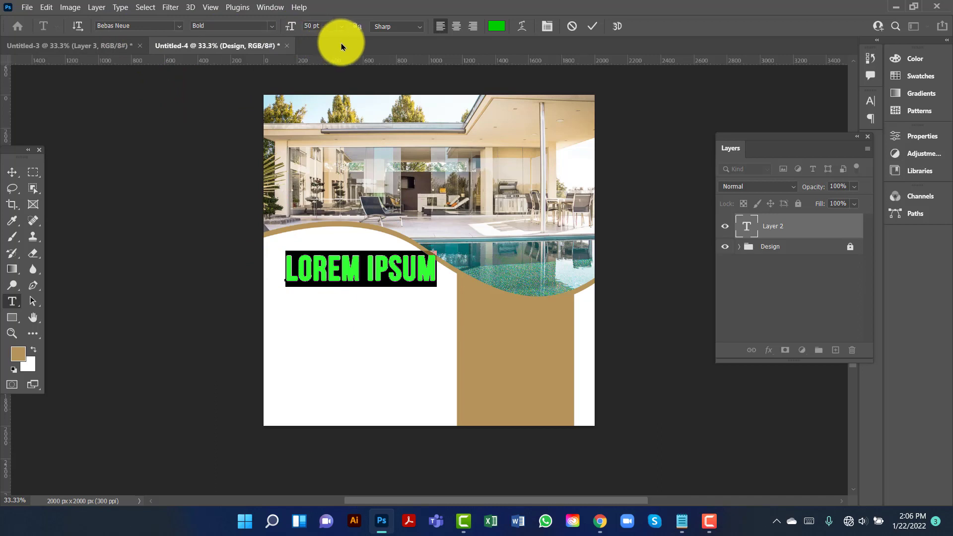
pyautogui.click(494, 27)
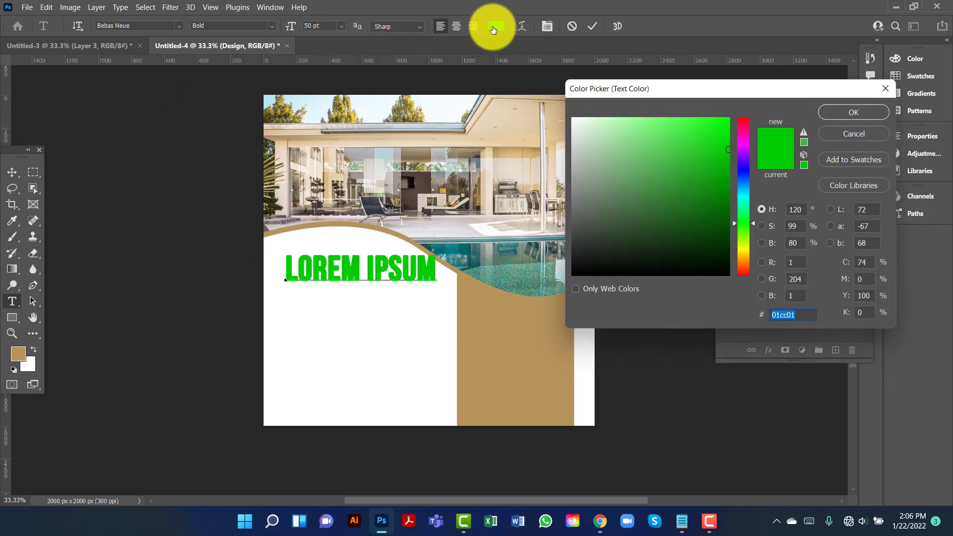
pyautogui.click(503, 319)
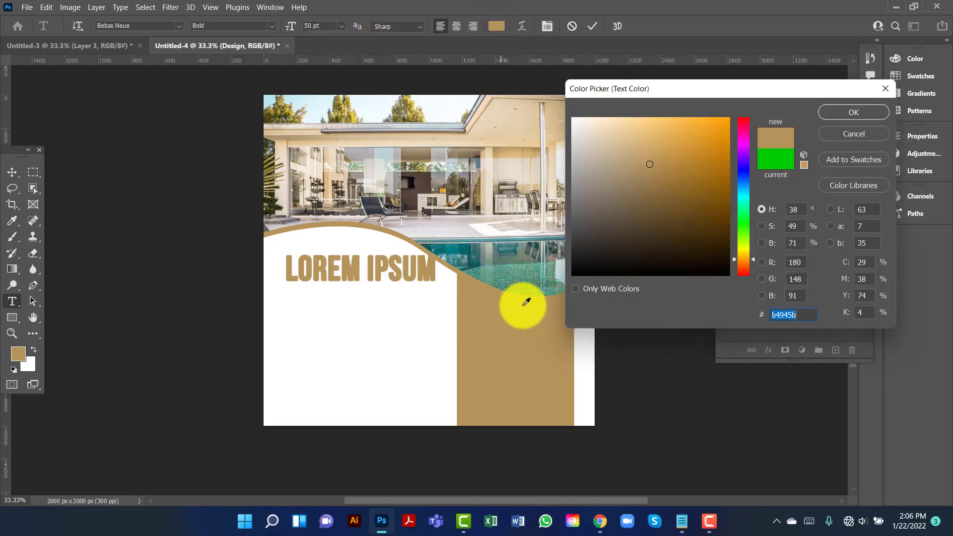
pyautogui.click(854, 113)
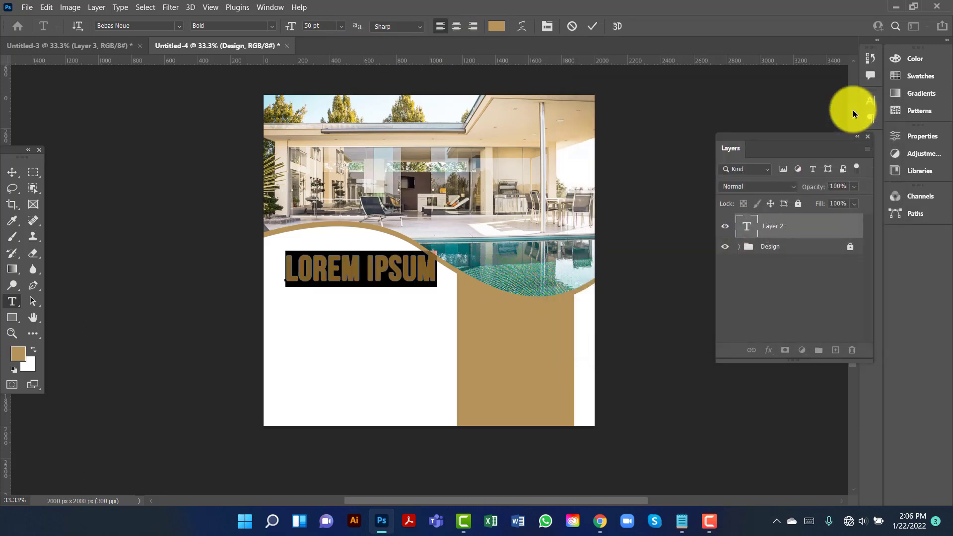
pyautogui.write('LU')
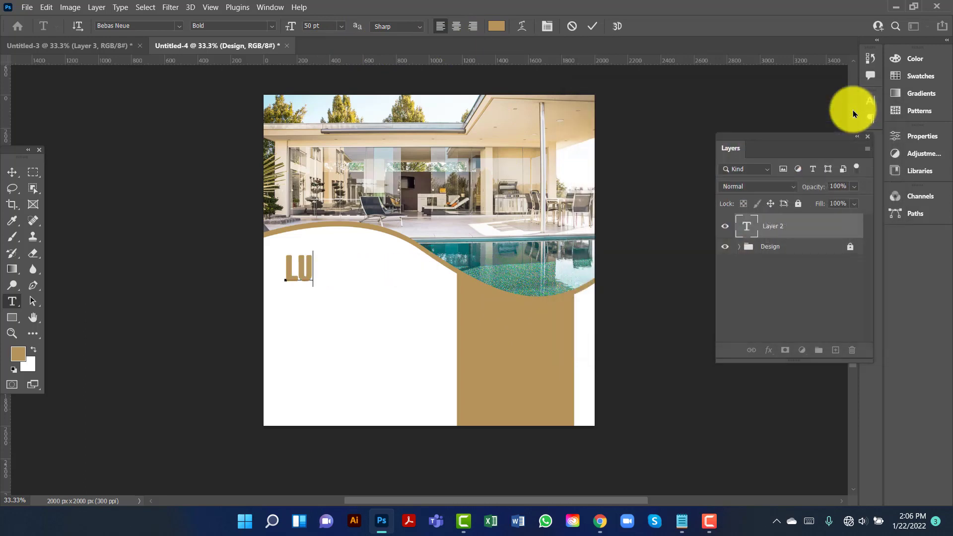
pyautogui.write('XURIOU')
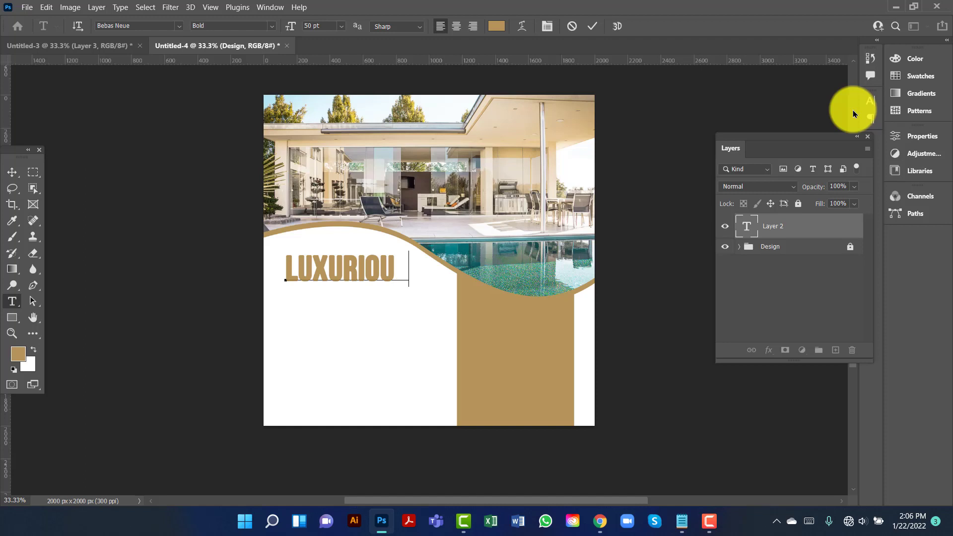
pyautogui.write('S')
pyautogui.click(11, 172)
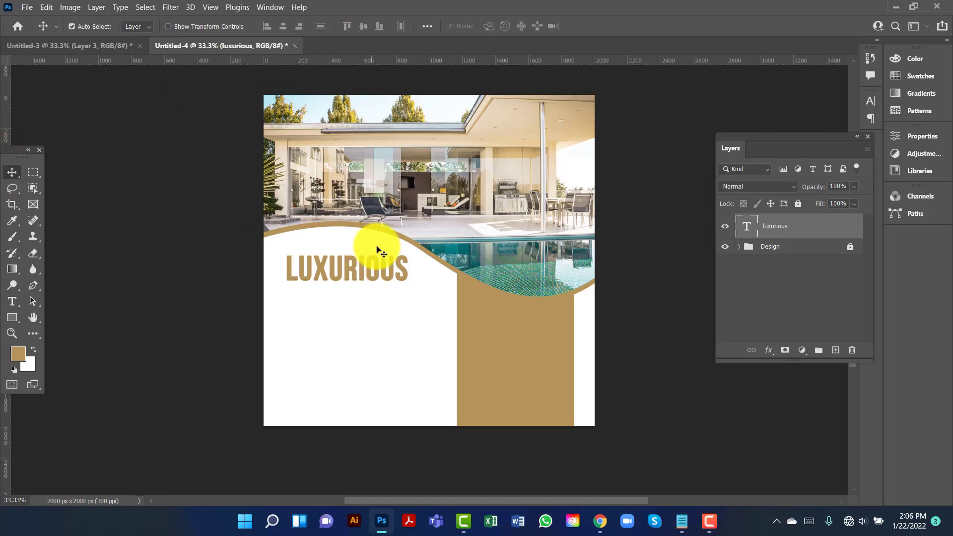
# Nudge the LUXURIOUS heading slightly to the left, closer to the canvas edge.
pyautogui.hotkey('shift', 'Left')
pyautogui.hotkey('shift', 'Left')
pyautogui.hotkey('shift', 'Left')
pyautogui.hotkey('shift', 'Left')
pyautogui.hotkey('shift', 'Left')
pyautogui.hotkey('shift', 'Left')
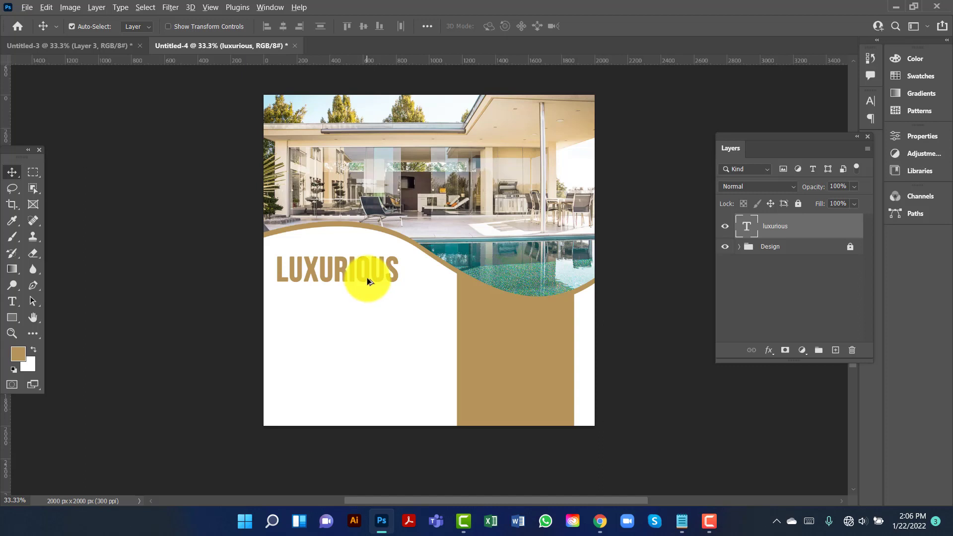
# Duplicate the LUXURIOUS heading twice straight below the original to form three closely spaced lines.
pyautogui.moveTo(368, 281); pyautogui.dragTo(367, 343)
pyautogui.hotkey('shift', 'Up')
pyautogui.hotkey('shift', 'Up')
pyautogui.hotkey('shift', 'Up')
pyautogui.hotkey('shift', 'Up')
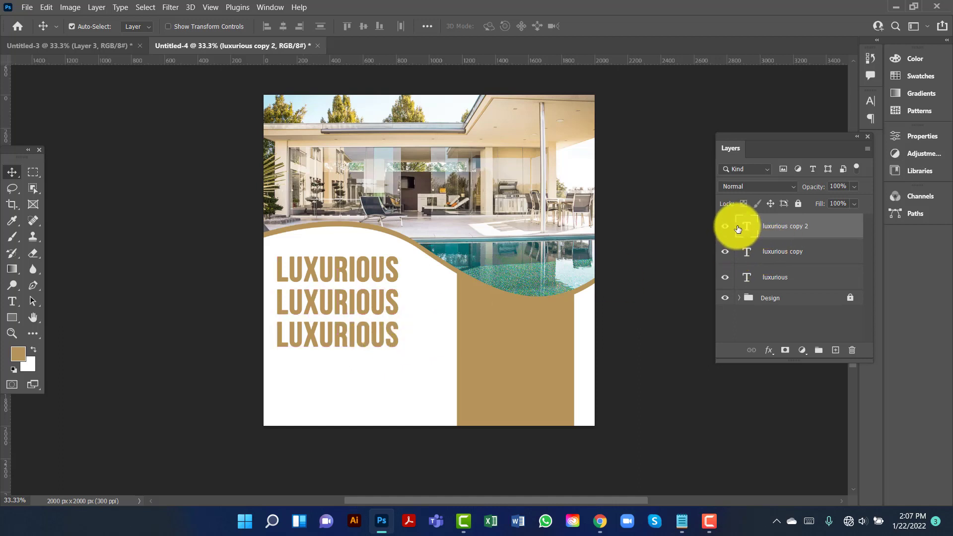
# Replace the text of the middle LUXURIOUS line with HOME.
pyautogui.doubleClick(740, 255)
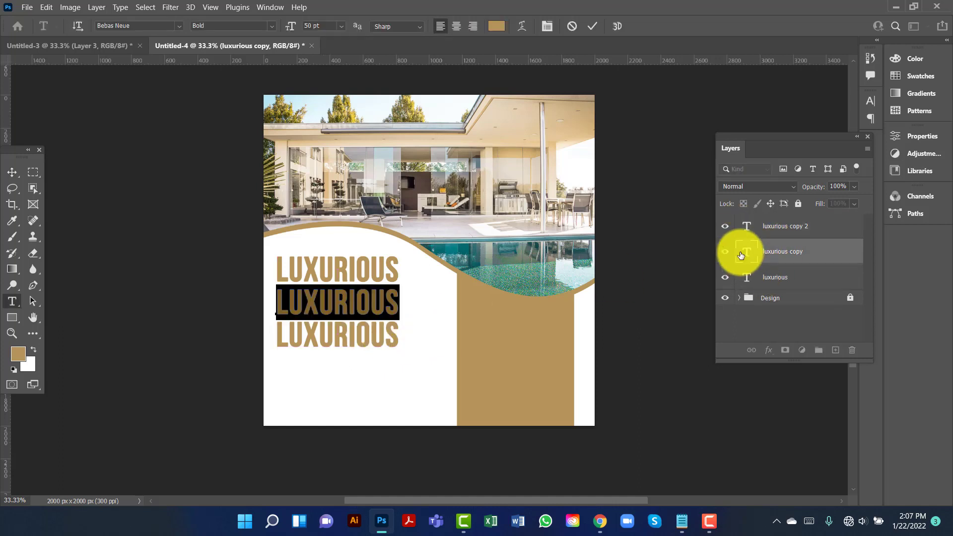
pyautogui.write('HOME')
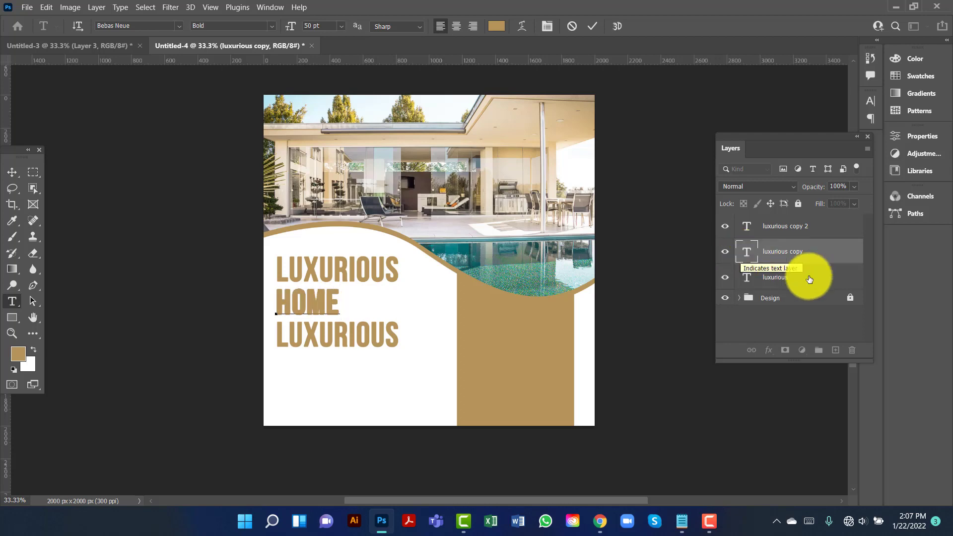
# Try to colour the HOME text teal 2b9ea6, starting from a colour sampled in the pool.
pyautogui.click(498, 29)
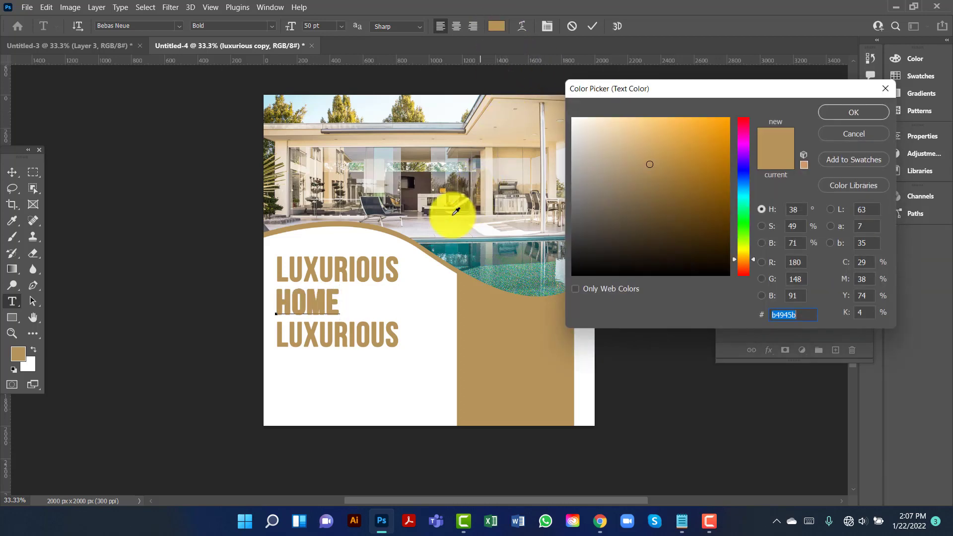
pyautogui.click(448, 240)
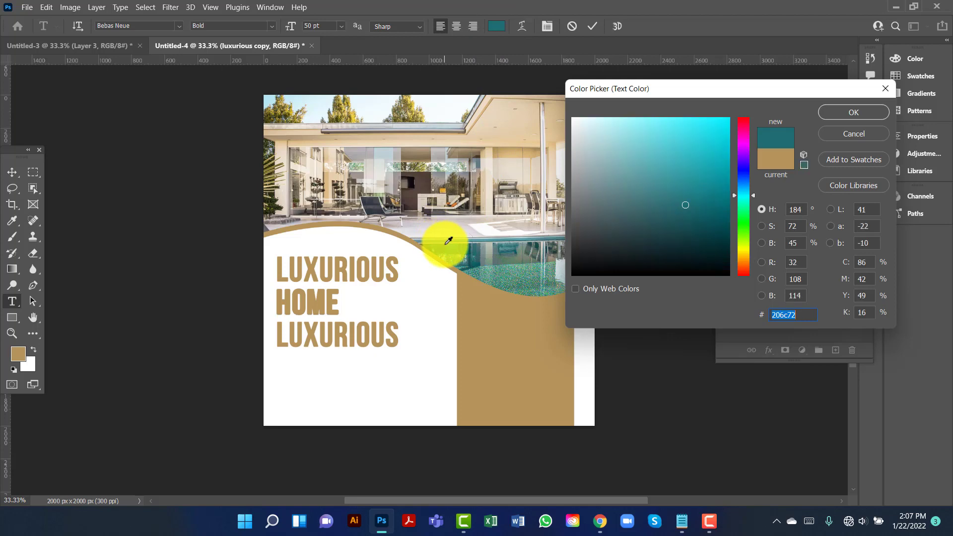
pyautogui.click(688, 173)
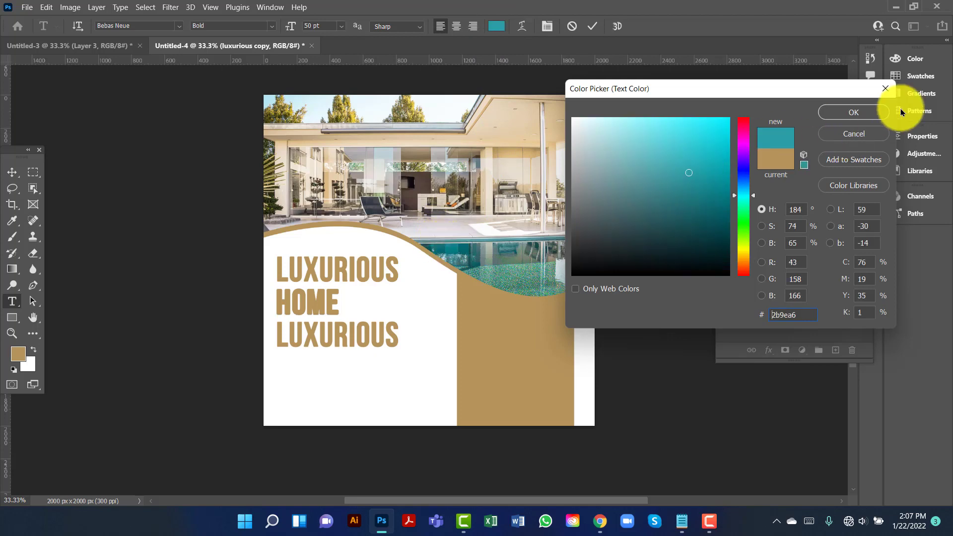
pyautogui.click(869, 113)
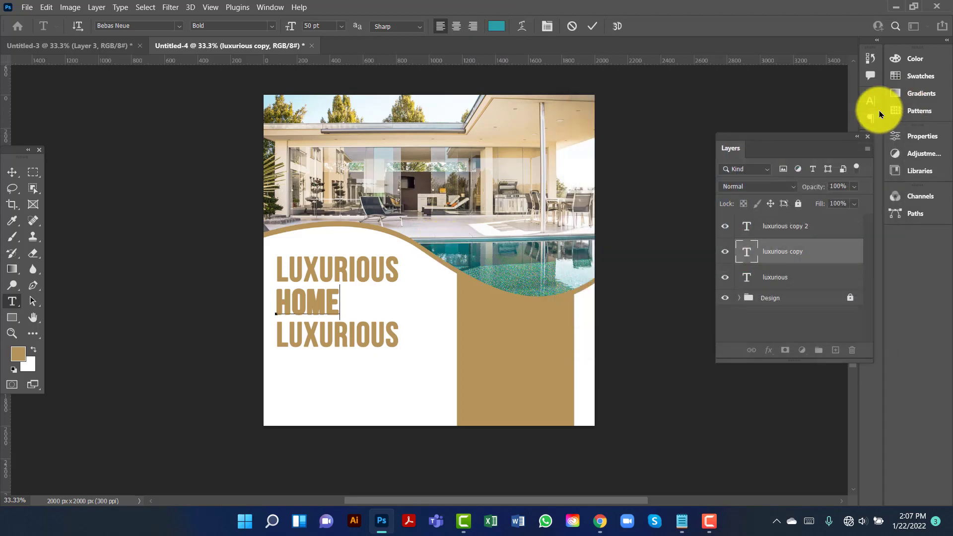
# Recolour the whole HOME text to teal 209da4.
pyautogui.doubleClick(746, 251)
pyautogui.click(498, 26)
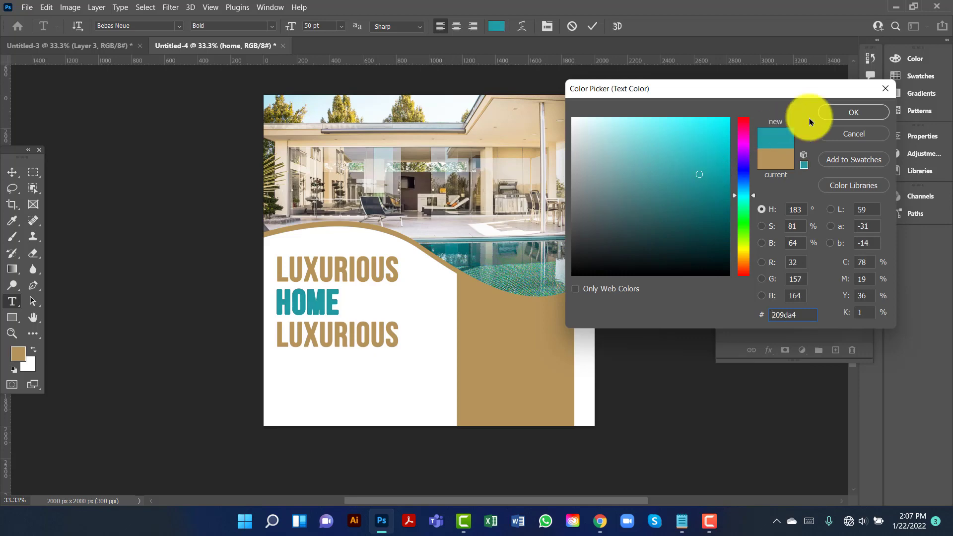
pyautogui.click(843, 110)
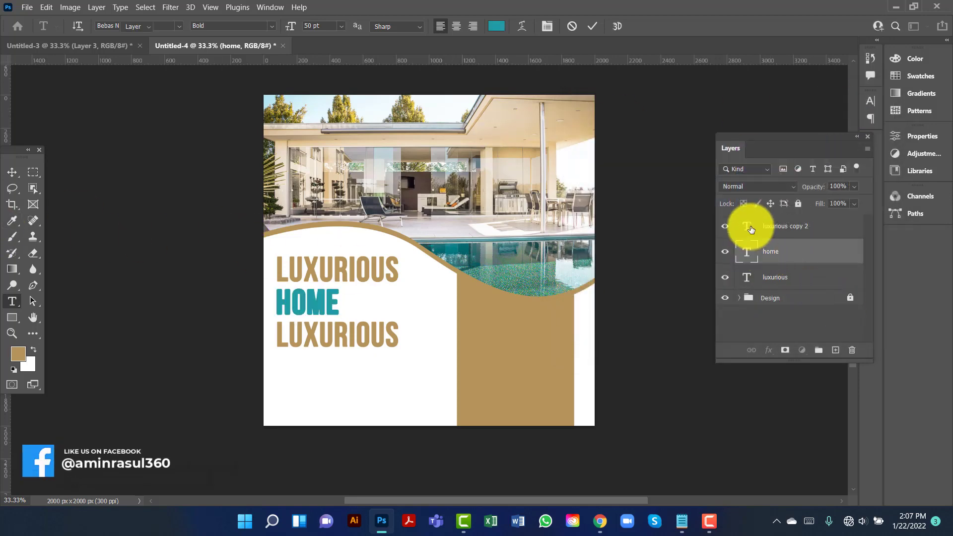
# Replace the text of the third heading line with FOR SALE.
pyautogui.doubleClick(752, 229)
pyautogui.write('FOR SATE')
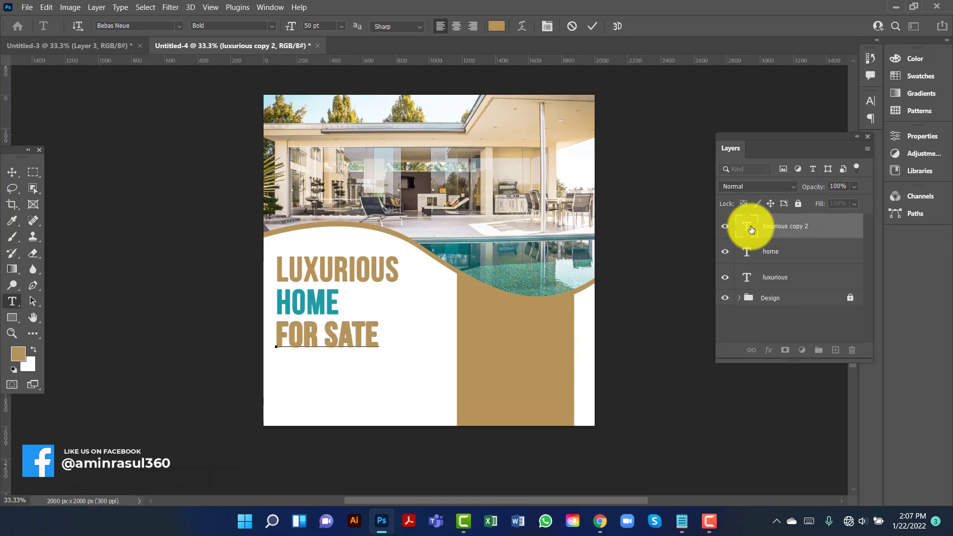
pyautogui.press('BackSpace')
pyautogui.press('BackSpace')
pyautogui.write('LE')
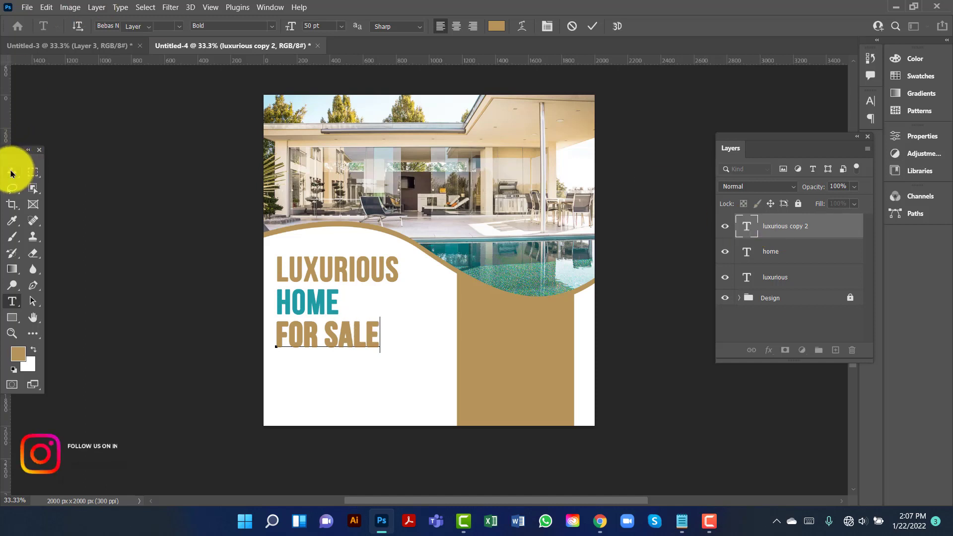
pyautogui.click(13, 172)
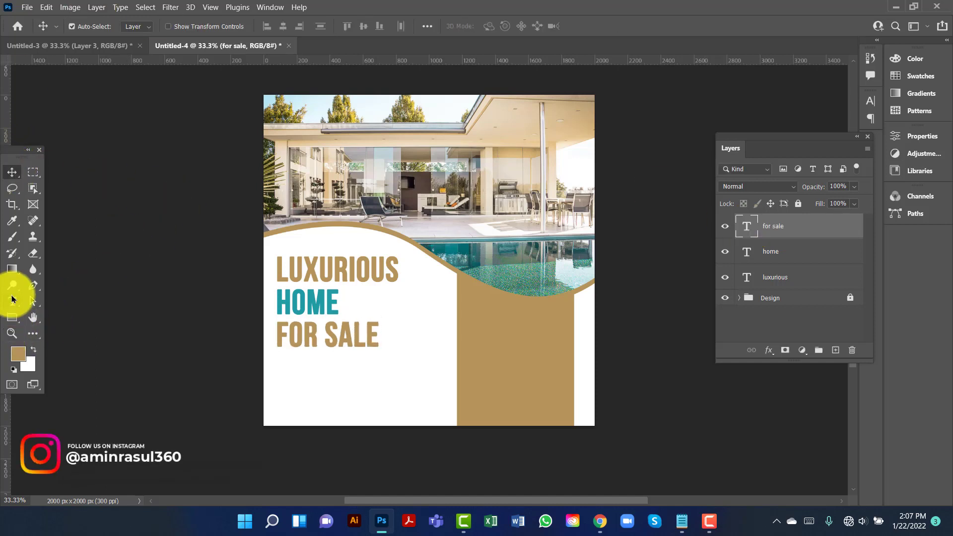
# Add a placeholder Lorem ipsum paragraph at 10 pt in a text box below FOR SALE, aligned with the heading's left edge.
pyautogui.click(15, 304)
pyautogui.moveTo(281, 377); pyautogui.dragTo(428, 404)
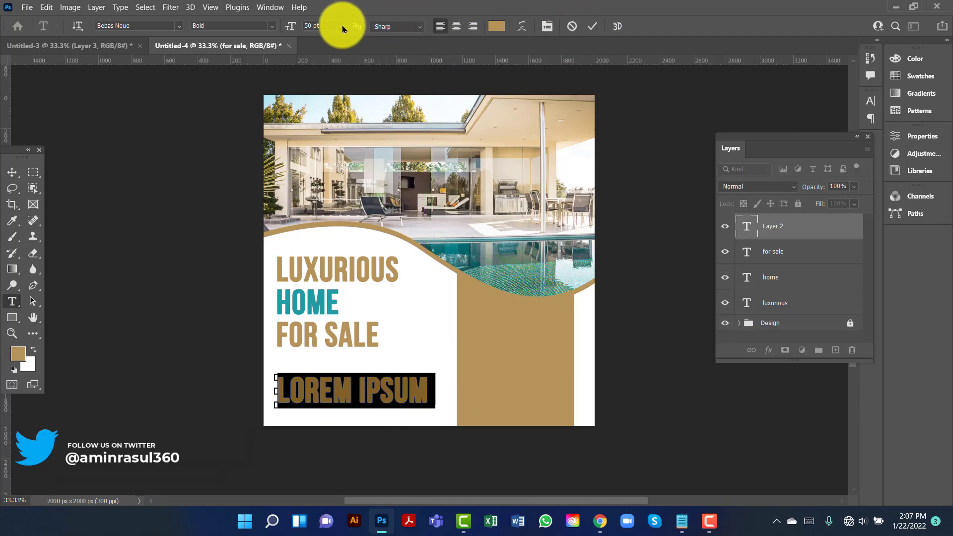
pyautogui.click(341, 26)
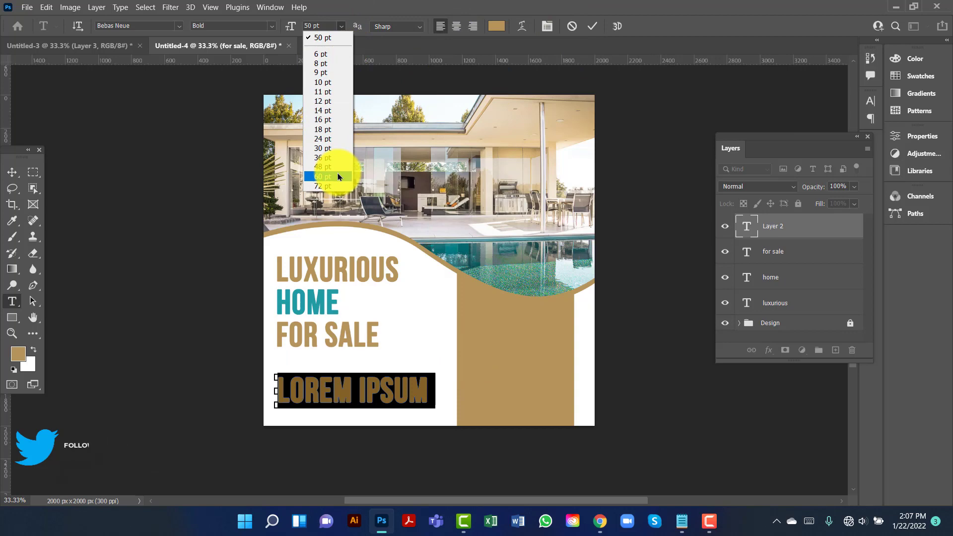
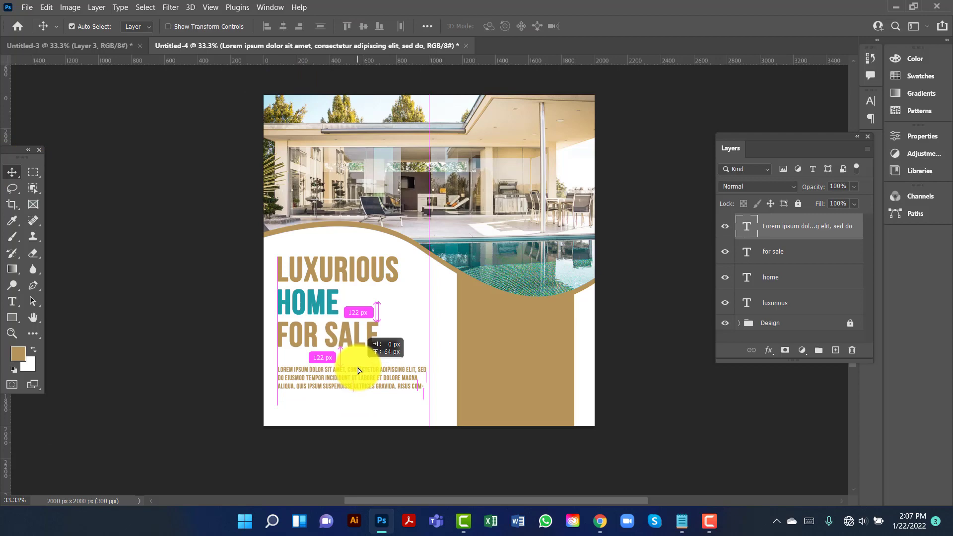
# Recolour the Lorem ipsum paragraph to dark grey 202020.
pyautogui.doubleClick(747, 228)
pyautogui.click(497, 26)
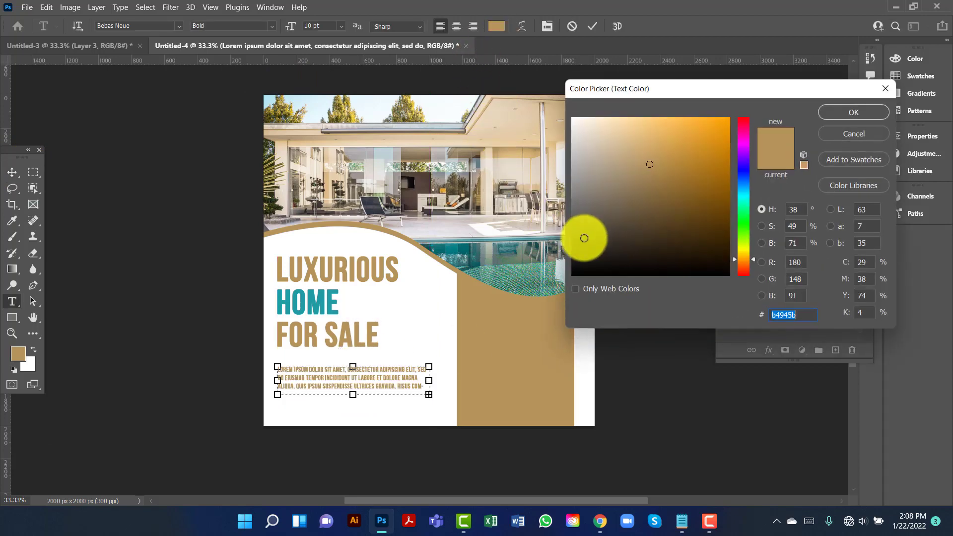
pyautogui.moveTo(584, 238); pyautogui.dragTo(563, 254)
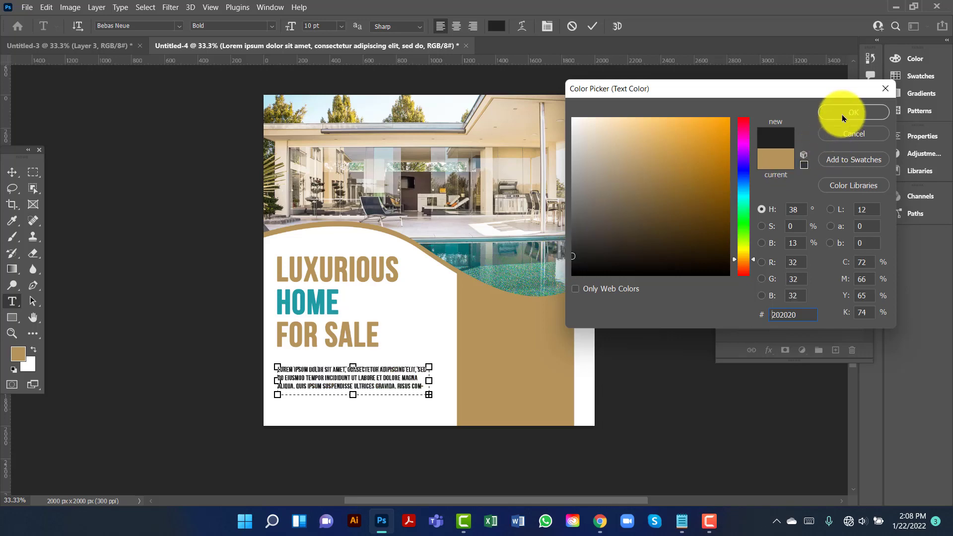
pyautogui.click(843, 115)
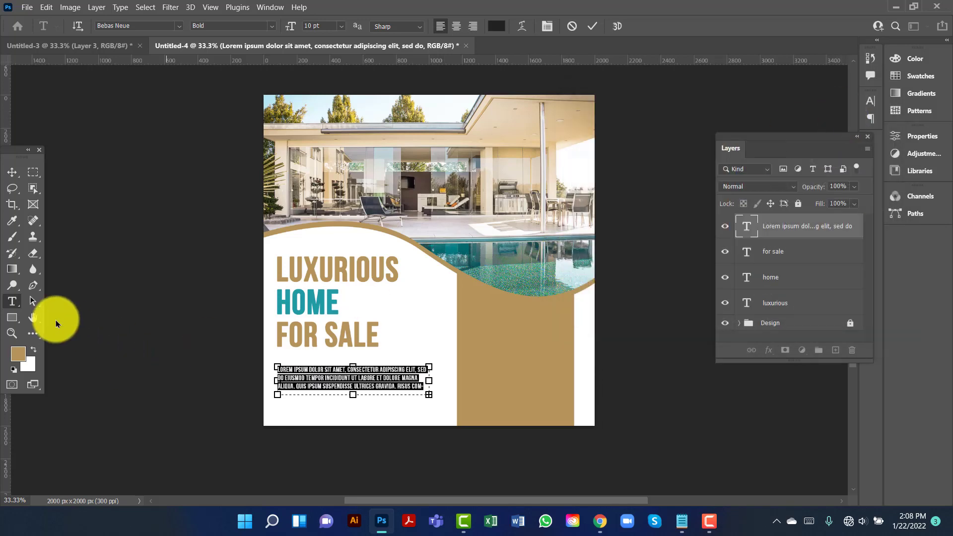
pyautogui.click(12, 172)
pyautogui.click(113, 189)
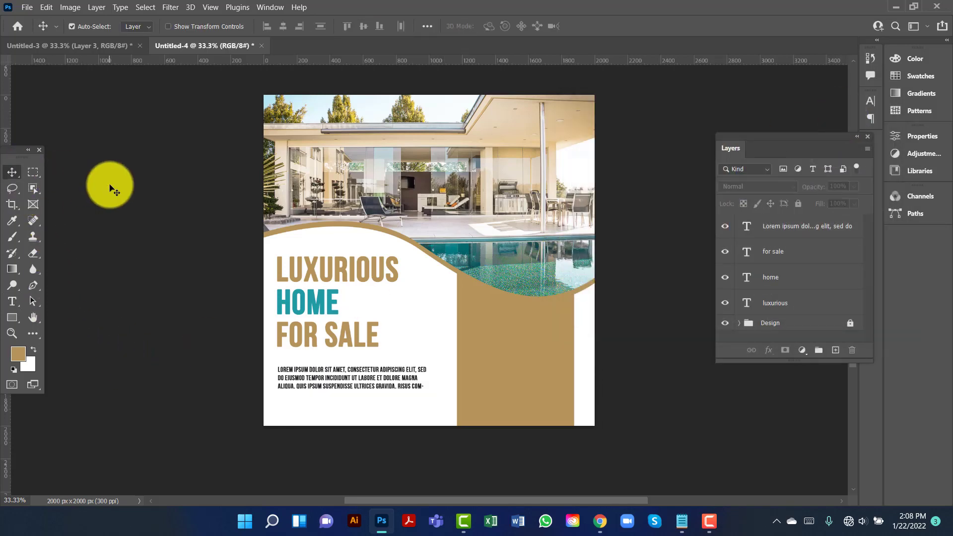
# Set the Lorem ipsum paragraph's font style to Regular.
pyautogui.doubleClick(740, 227)
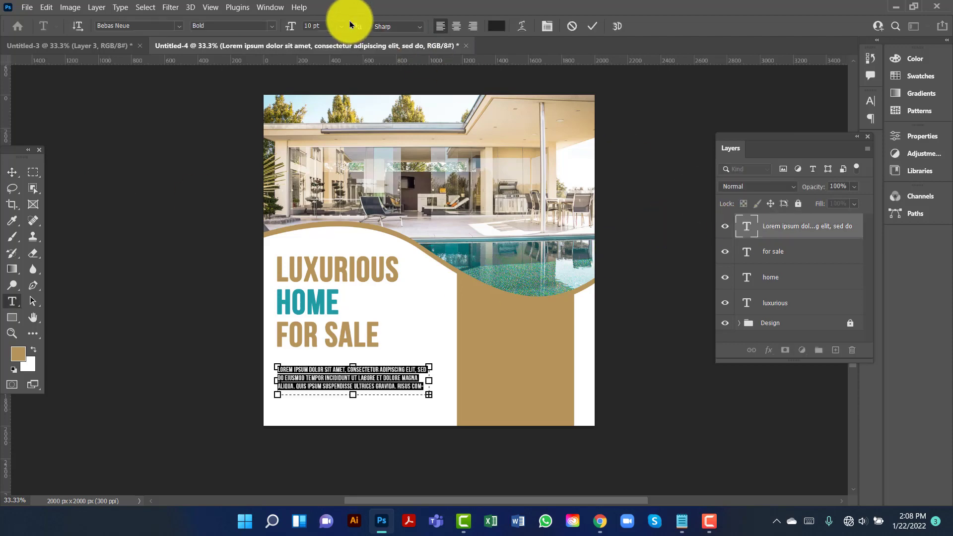
pyautogui.click(271, 26)
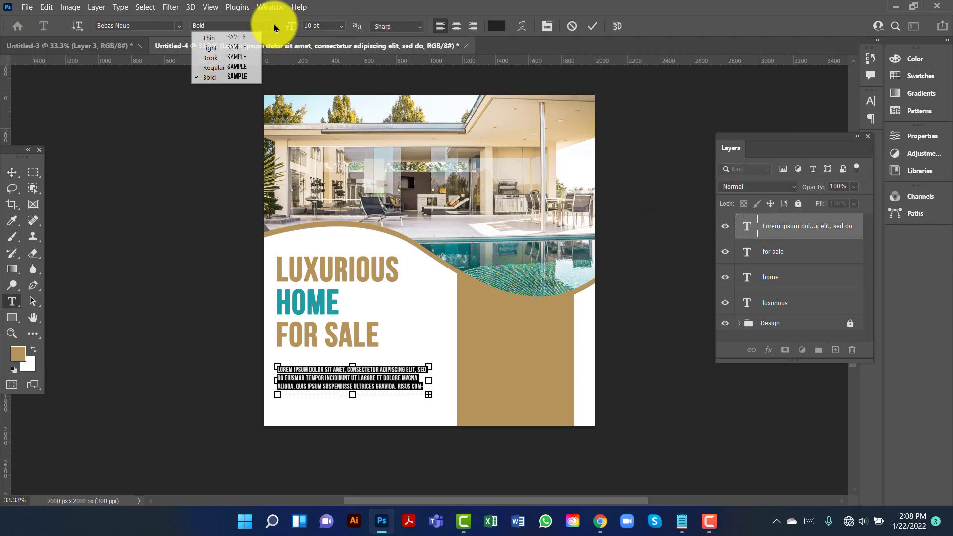
pyautogui.click(231, 68)
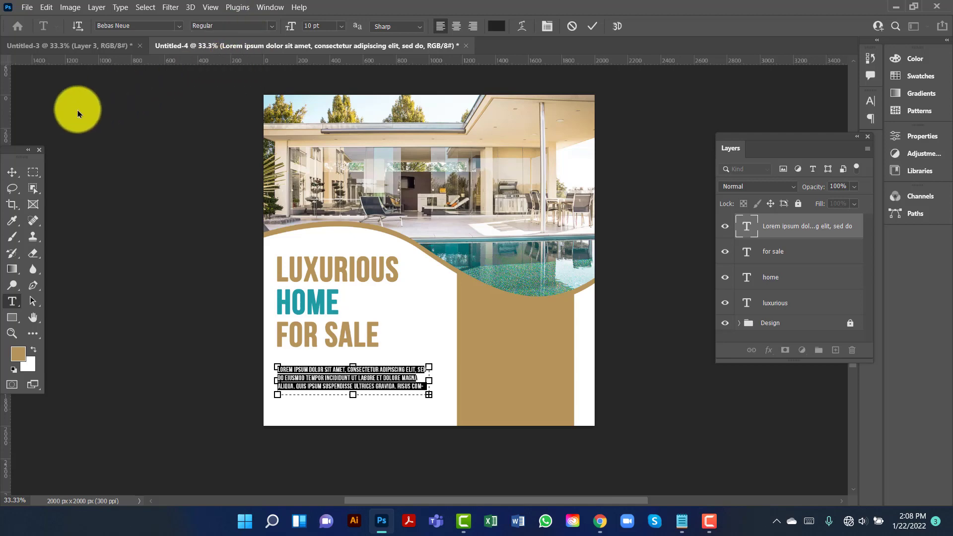
pyautogui.click(13, 172)
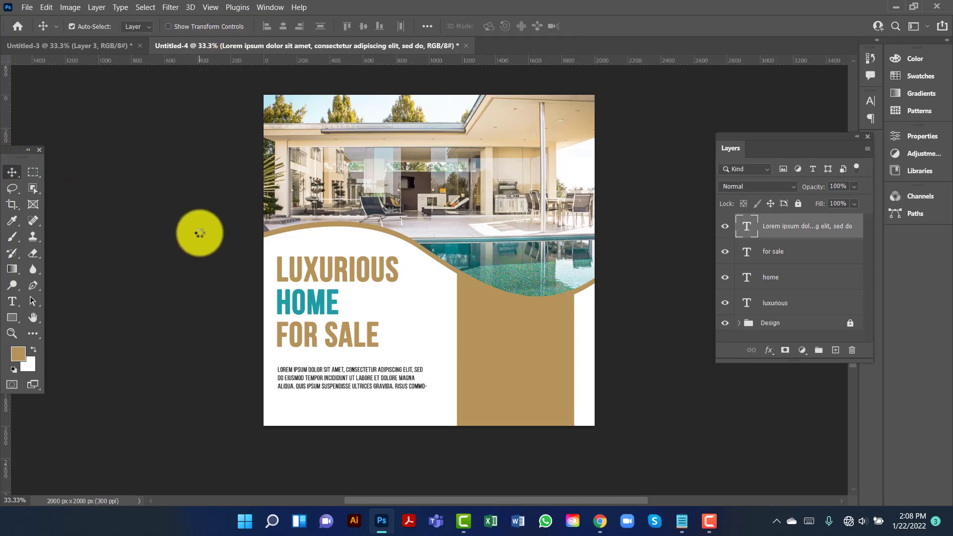
# Move the Lorem ipsum paragraph up so it sits close beneath FOR SALE.
pyautogui.moveTo(320, 376); pyautogui.dragTo(323, 367)
pyautogui.doubleClick(323, 368)
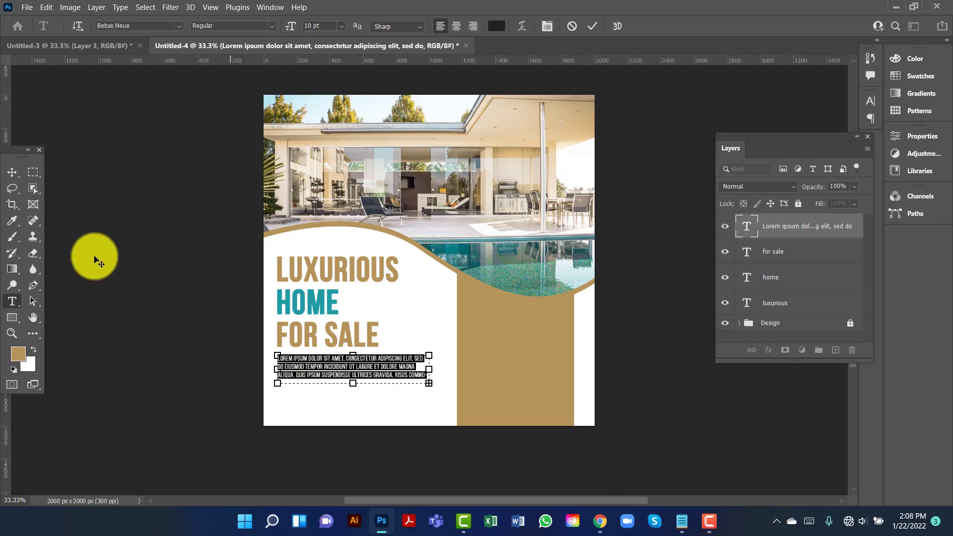
pyautogui.click(12, 172)
pyautogui.click(421, 367)
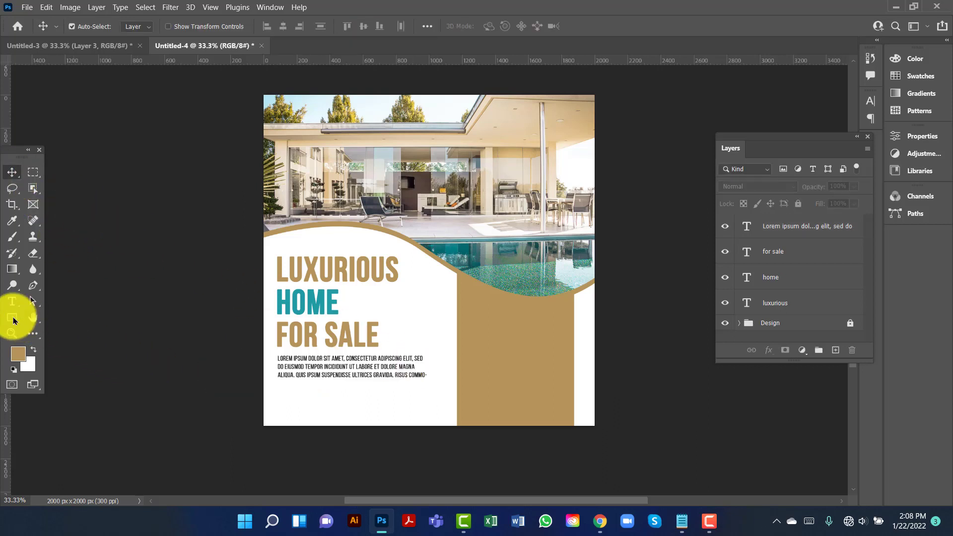
# Draw a rounded rectangle about 724 by 129 px with 30 px corners below the paragraph.
pyautogui.click(12, 318)
pyautogui.click(64, 322)
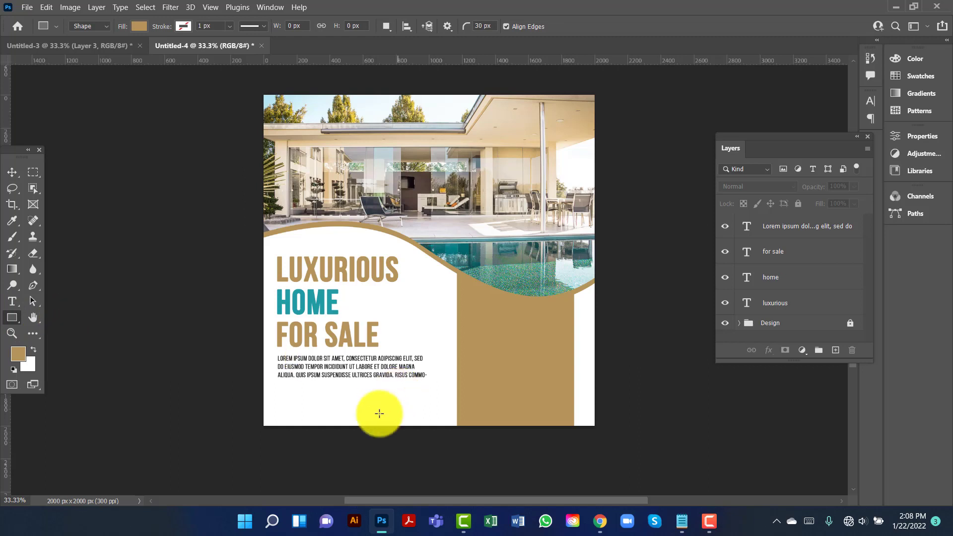
pyautogui.moveTo(297, 397); pyautogui.dragTo(417, 417)
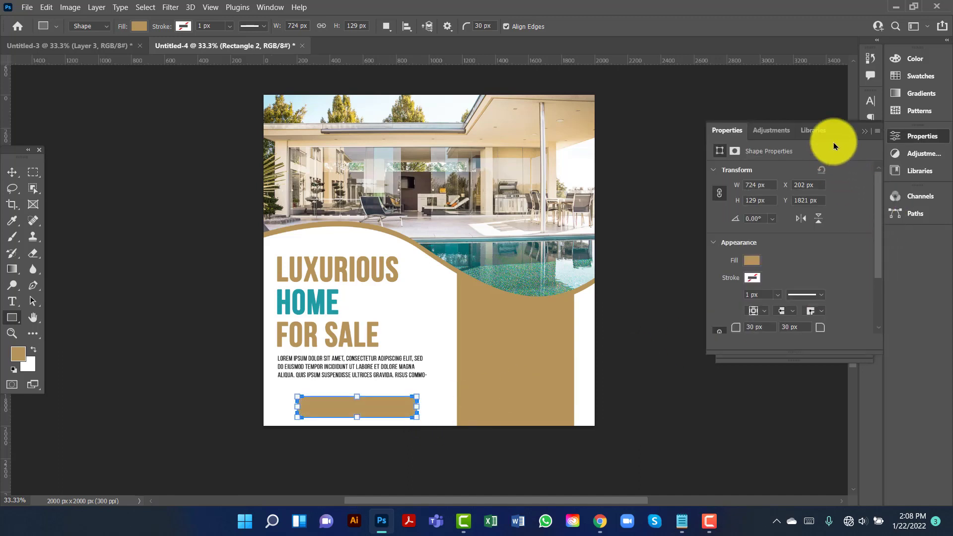
pyautogui.click(864, 135)
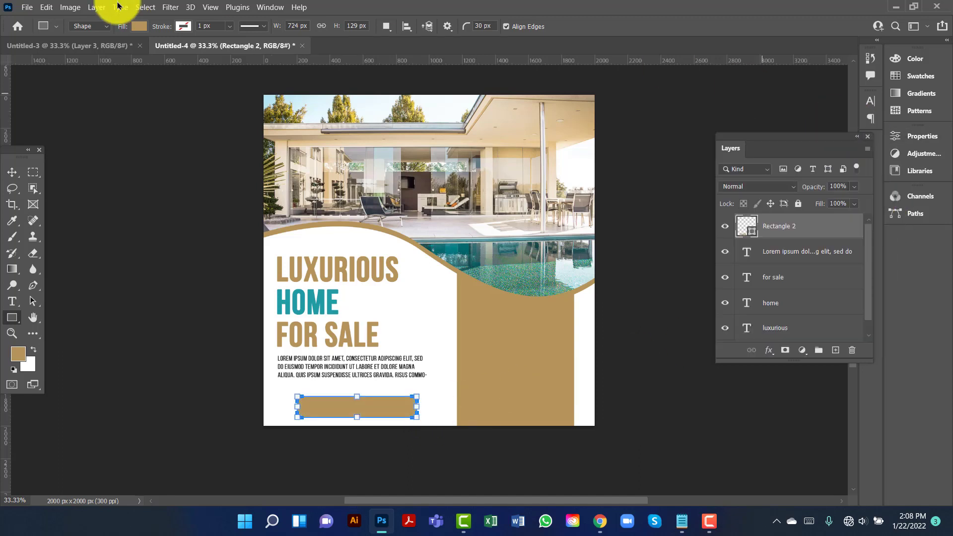
# Fill the rounded rectangle with the recently used teal and shift it slightly up and left under the paragraph.
pyautogui.click(135, 28)
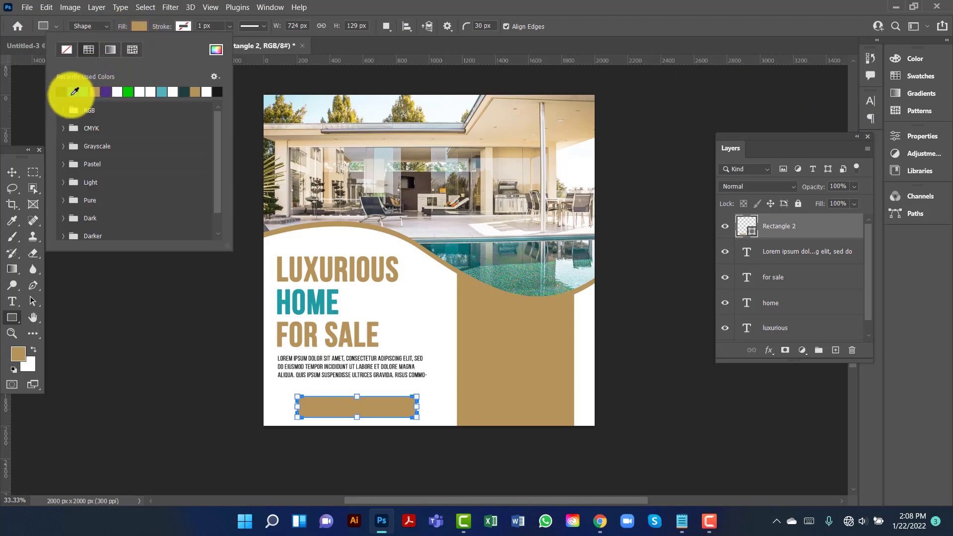
pyautogui.click(73, 93)
pyautogui.click(8, 175)
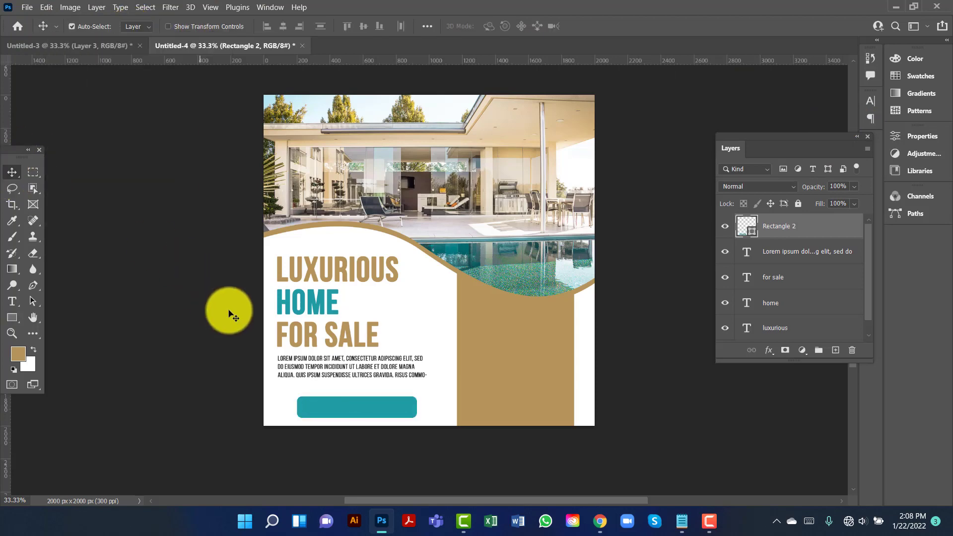
pyautogui.moveTo(381, 410); pyautogui.dragTo(382, 406)
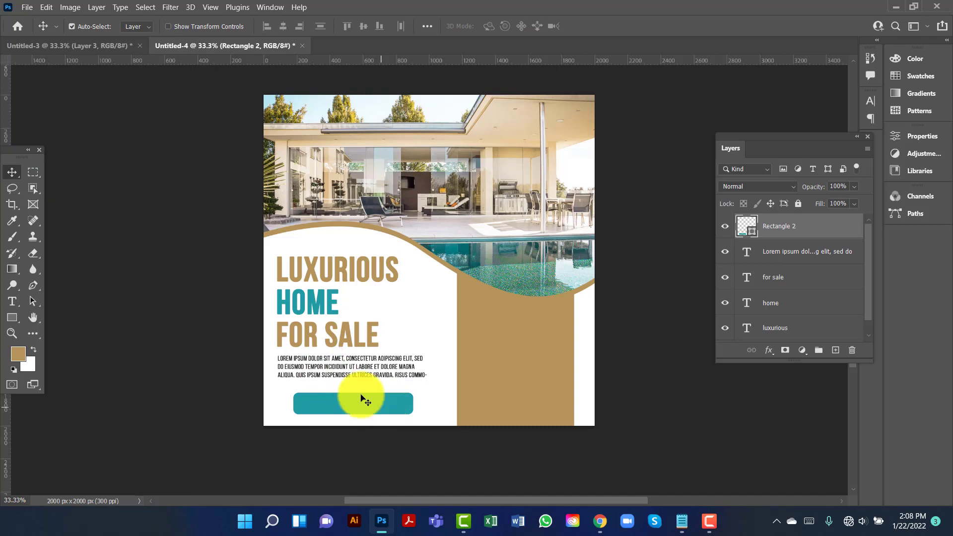
# Add the text CONTACT NOW at 30 pt on the teal button and shift it right towards the button's middle.
pyautogui.click(12, 301)
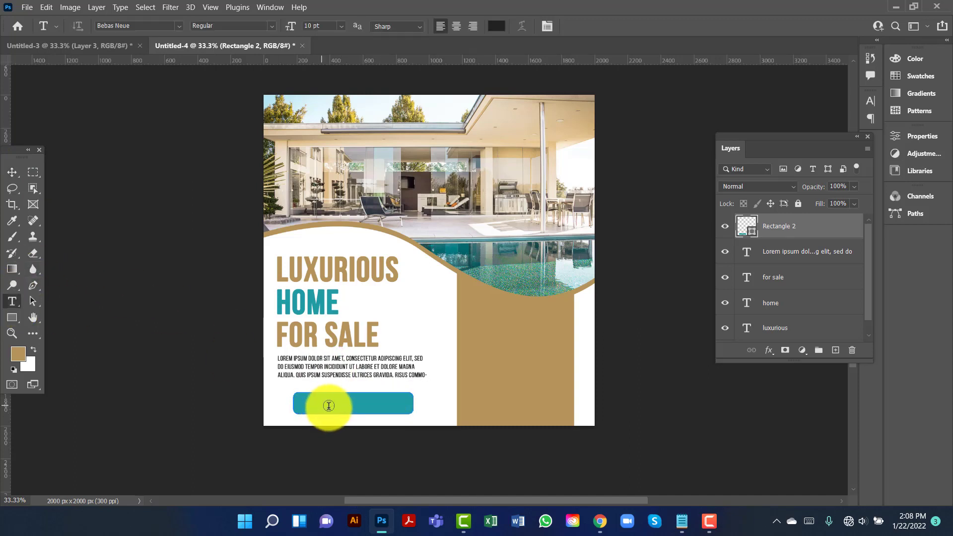
pyautogui.click(328, 404)
pyautogui.click(329, 26)
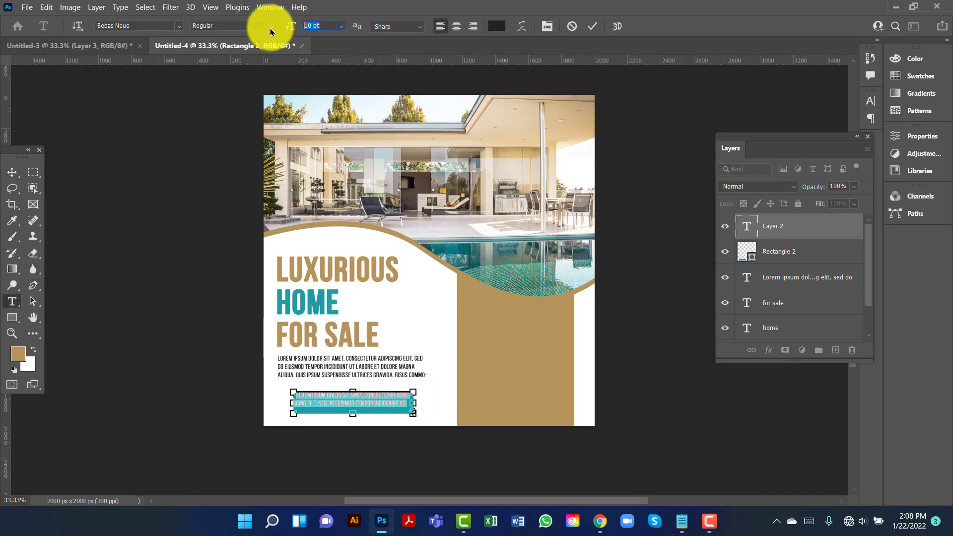
pyautogui.press('Return')
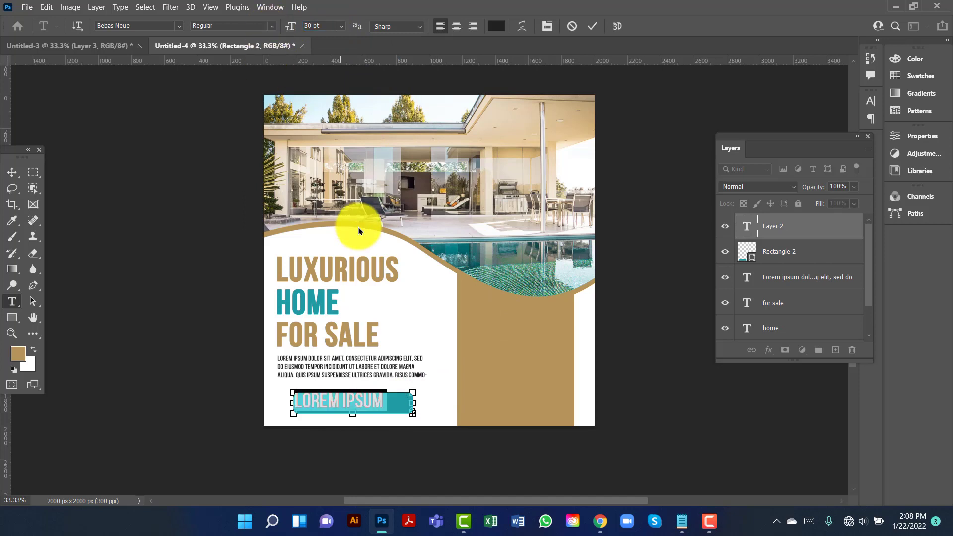
pyautogui.write('CONTACT NOW')
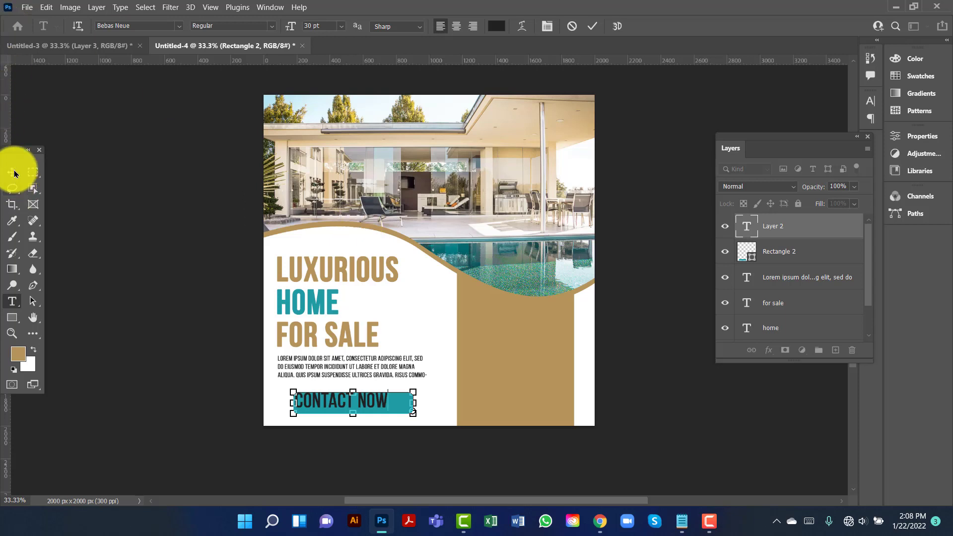
pyautogui.click(12, 172)
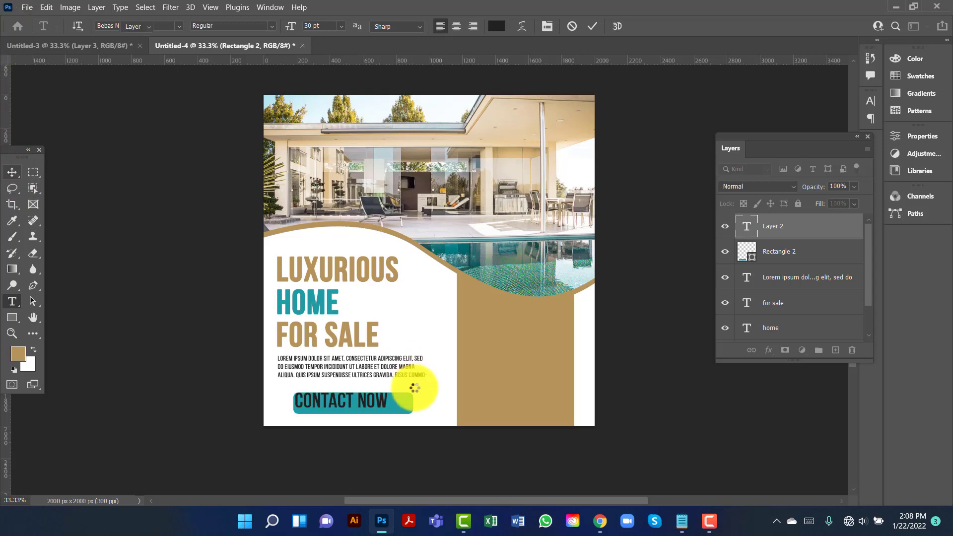
pyautogui.moveTo(379, 405); pyautogui.dragTo(387, 406)
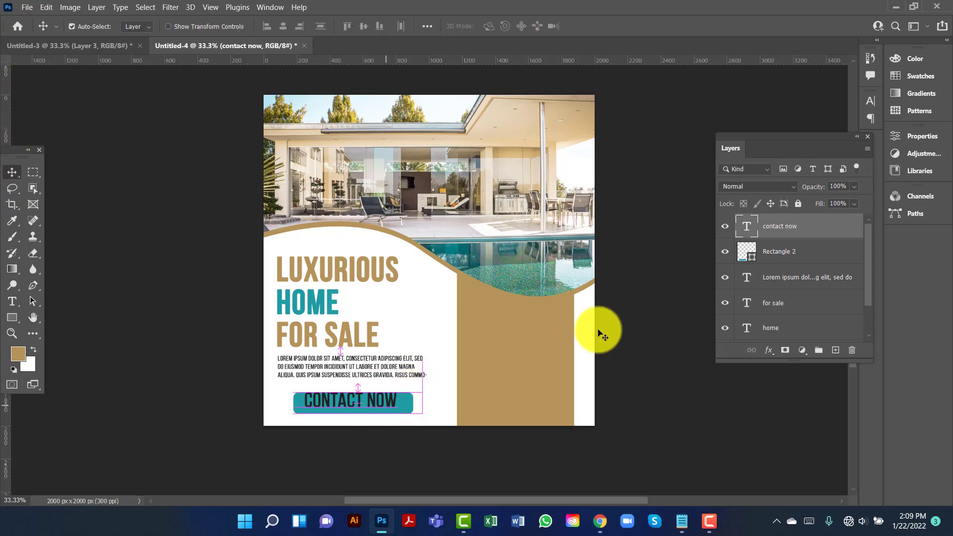
# Recolour the CONTACT NOW text to white ffffff.
pyautogui.doubleClick(748, 227)
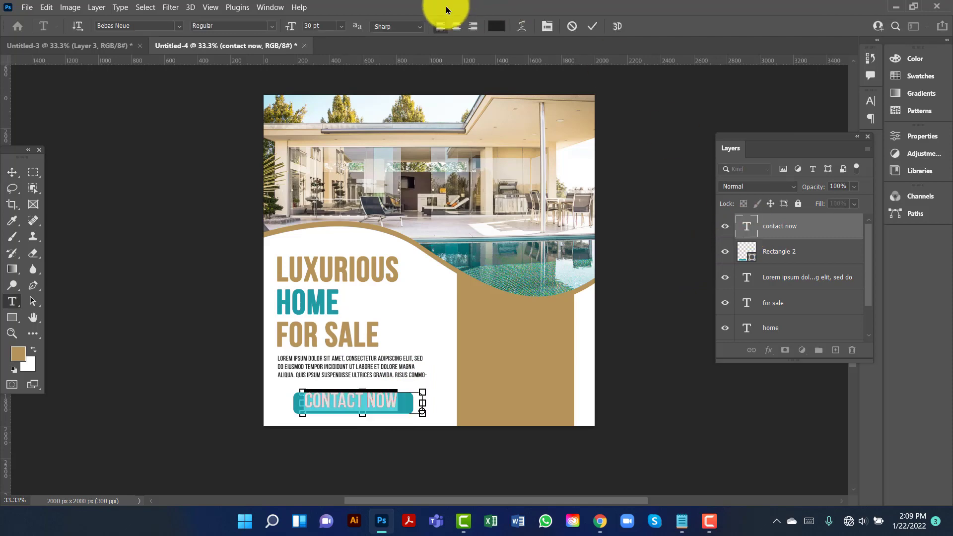
pyautogui.click(497, 26)
pyautogui.moveTo(581, 121); pyautogui.dragTo(561, 107)
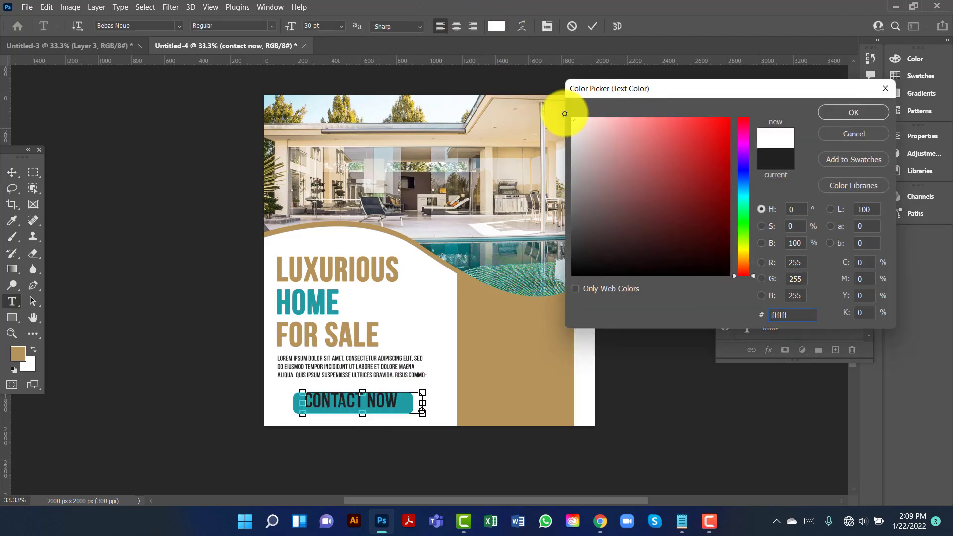
pyautogui.click(833, 114)
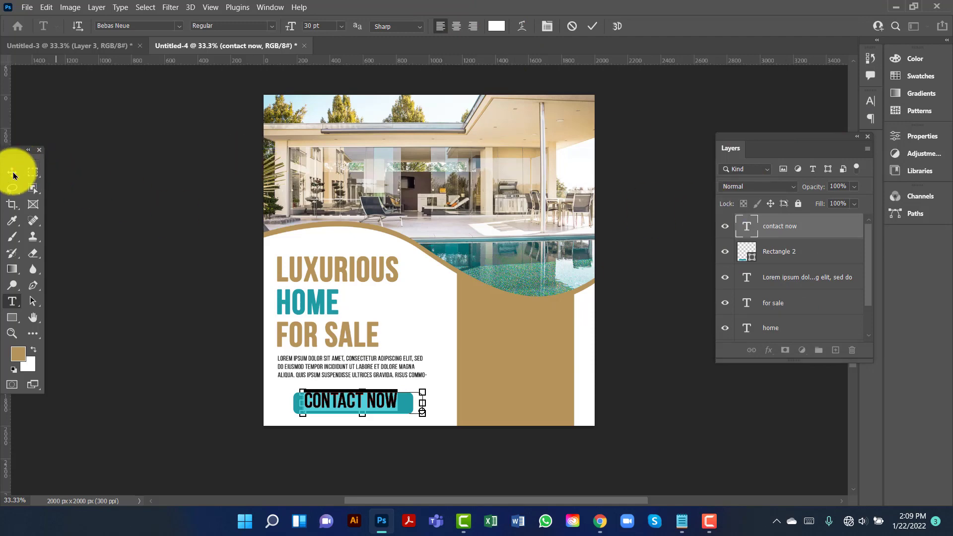
pyautogui.click(137, 221)
pyautogui.press('v')
# Centre the CONTACT NOW text on the teal button by moving it down and nudging it right.
pyautogui.moveTo(366, 398); pyautogui.dragTo(374, 405)
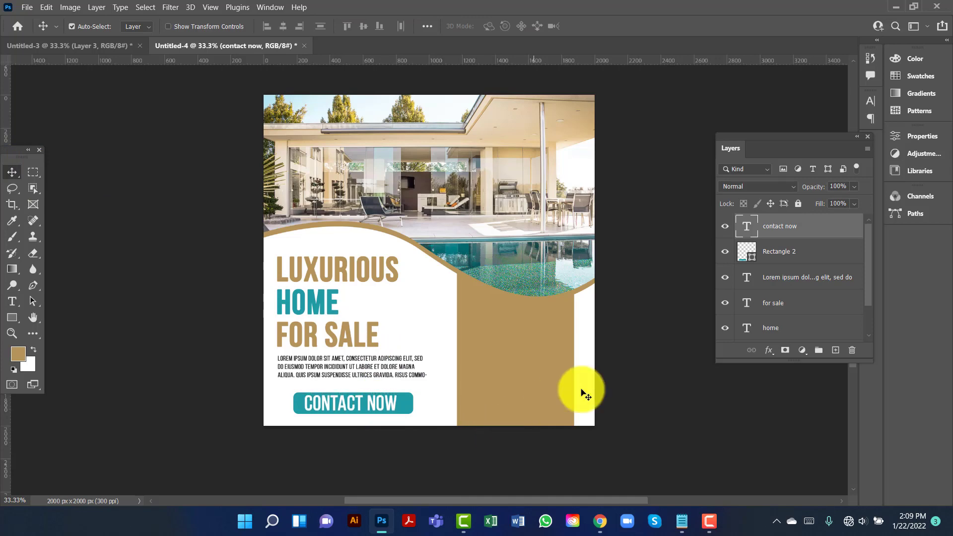
pyautogui.press('Right')
pyautogui.press('Right')
pyautogui.press('Right')
pyautogui.press('Right')
pyautogui.press('Right')
pyautogui.press('Right')
pyautogui.press('Right')
pyautogui.press('Right')
pyautogui.press('Right')
pyautogui.press('Right')
pyautogui.press('Right')
pyautogui.press('Right')
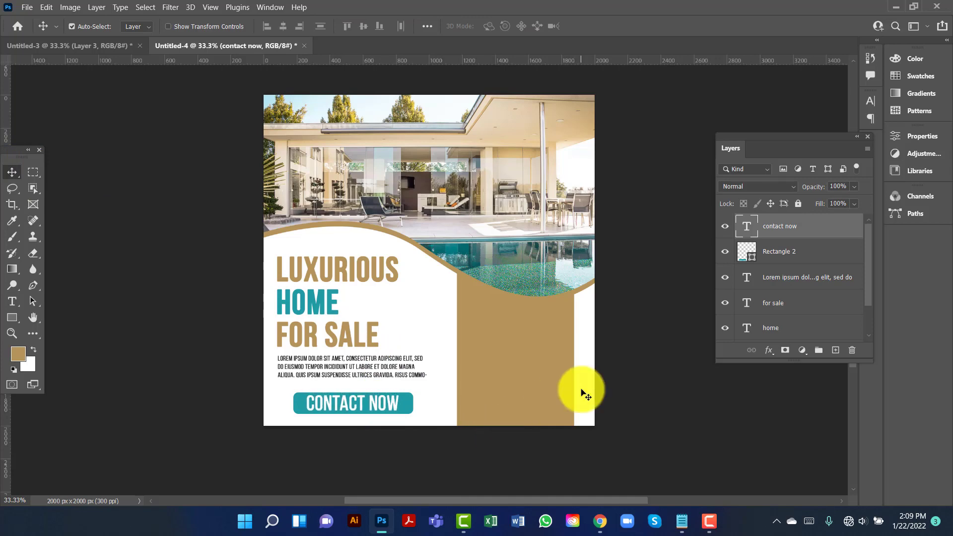
pyautogui.click(81, 271)
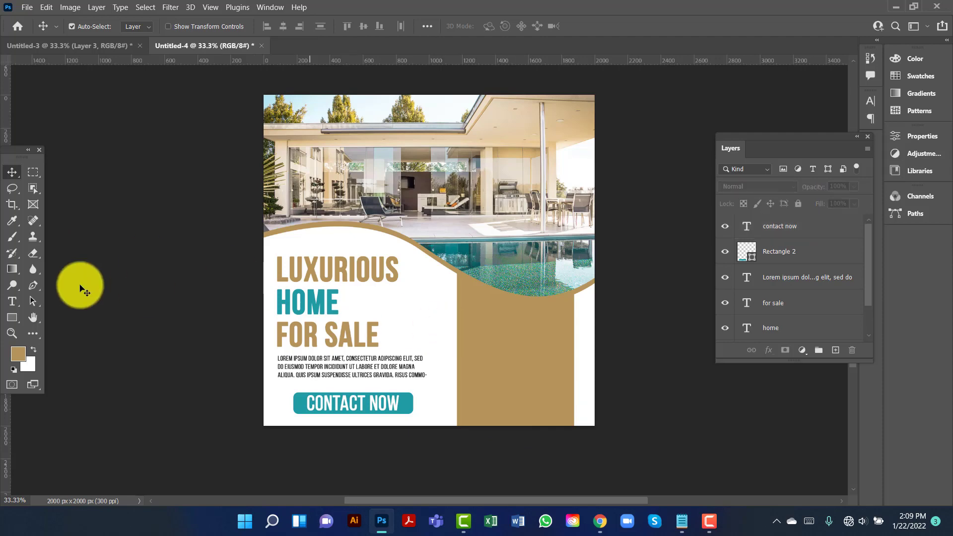
# Add the white 30 pt heading FEATURES near the upper end of the tan rectangle, below the wave.
pyautogui.click(8, 304)
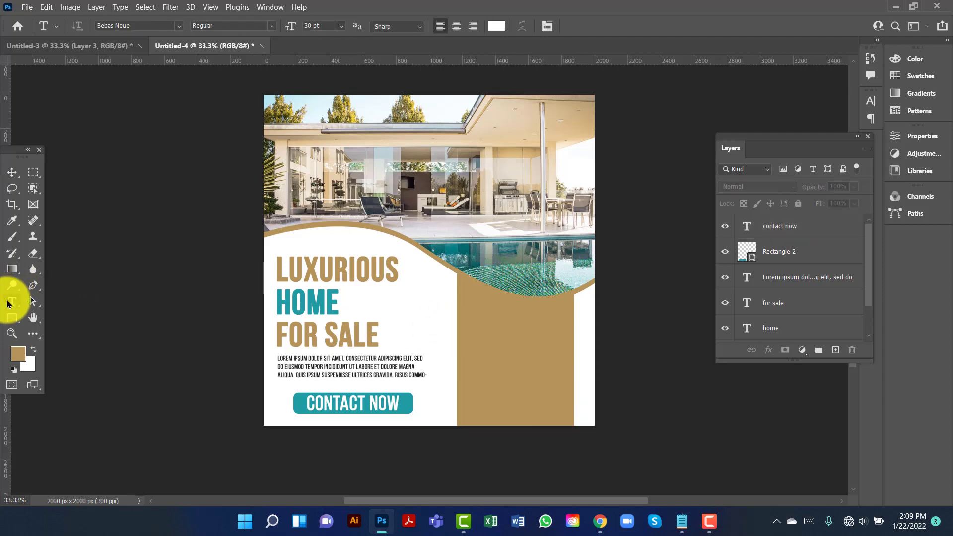
pyautogui.click(490, 312)
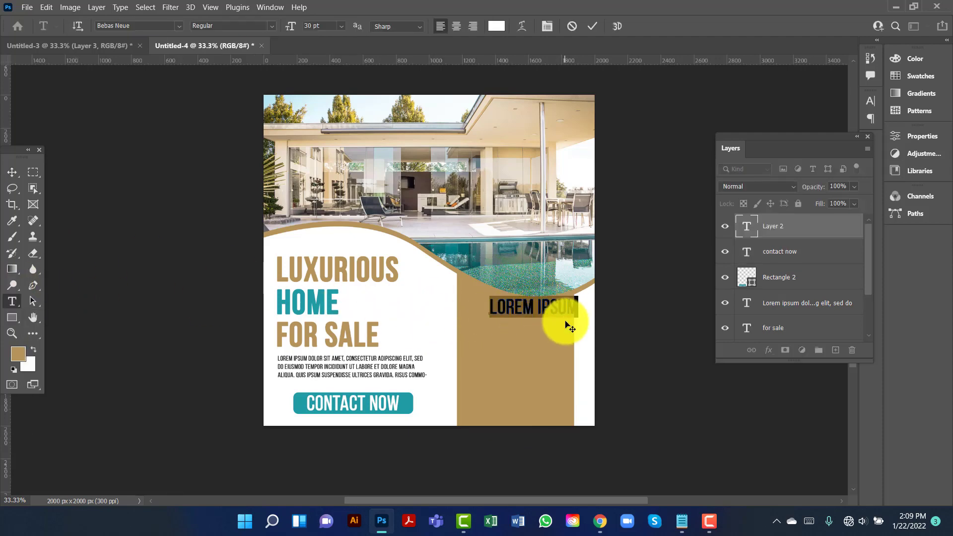
pyautogui.write('FEATURES')
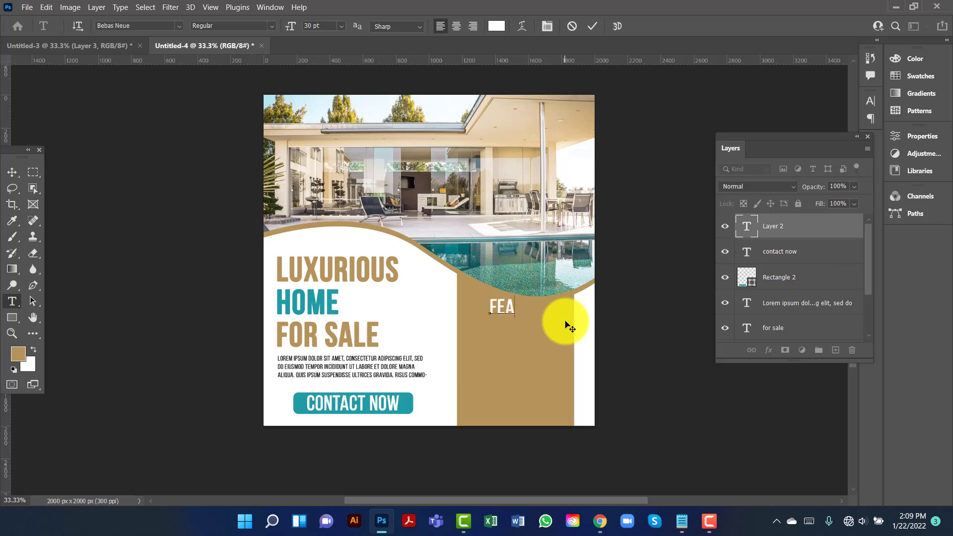
pyautogui.click(12, 171)
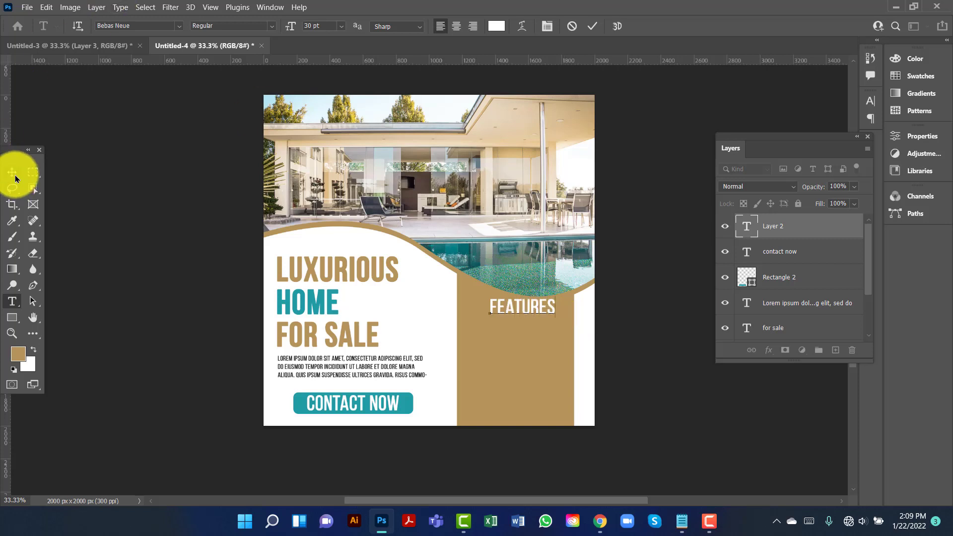
# Set the FEATURES heading to Bold and move it slightly left and down on the tan rectangle.
pyautogui.doubleClick(748, 230)
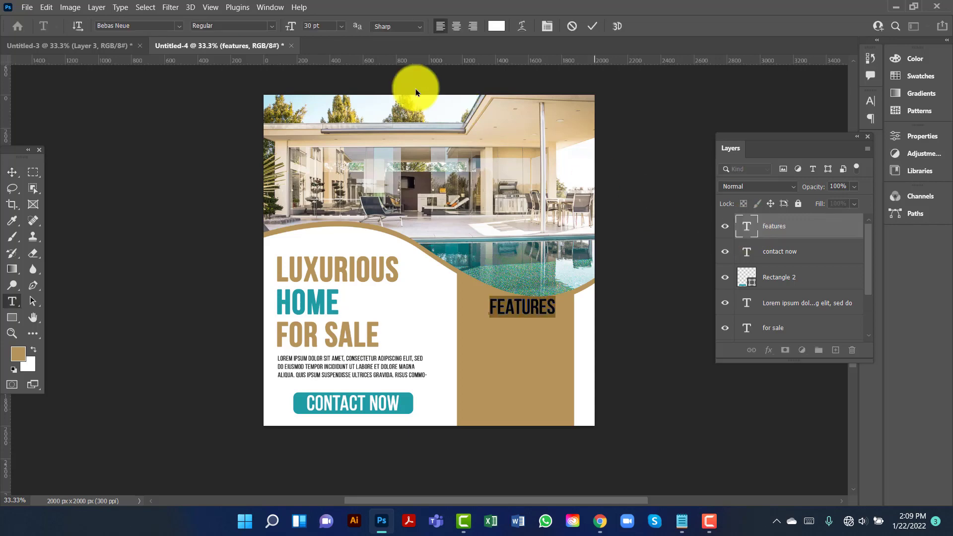
pyautogui.click(272, 26)
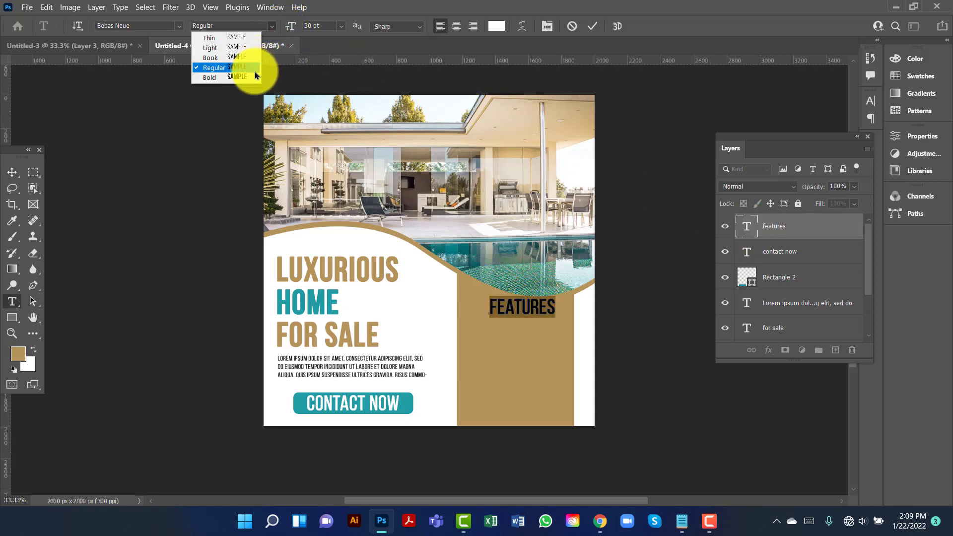
pyautogui.click(253, 77)
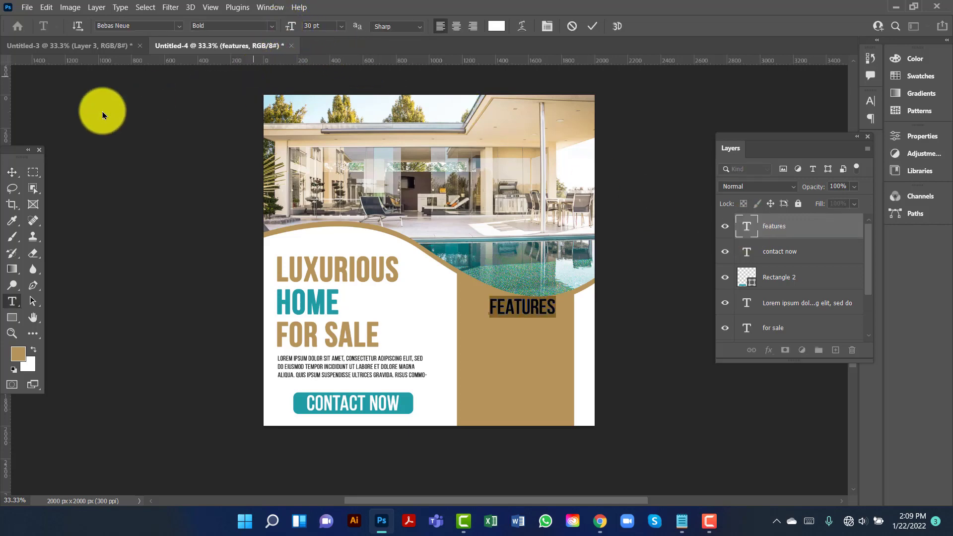
pyautogui.click(11, 175)
pyautogui.moveTo(522, 306); pyautogui.dragTo(517, 311)
pyautogui.doubleClick(518, 311)
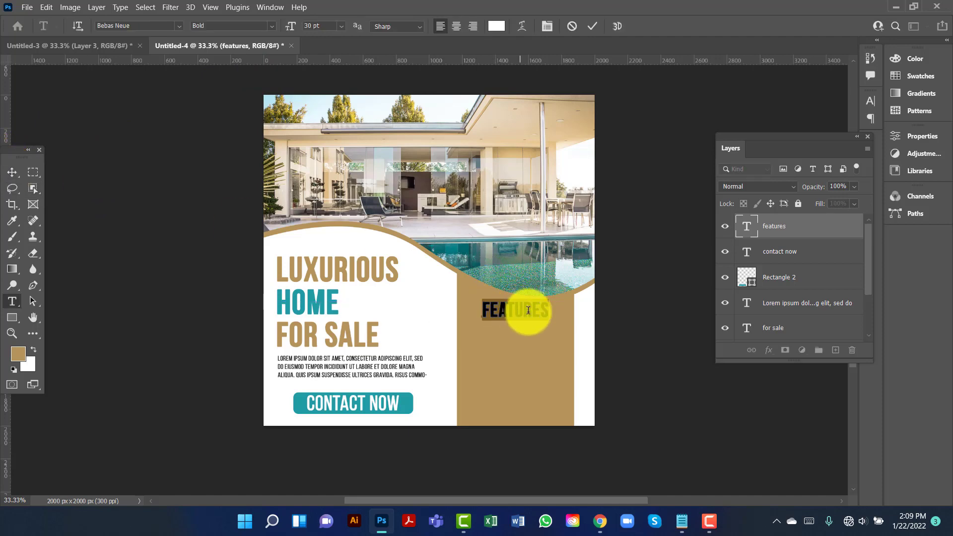
pyautogui.click(12, 172)
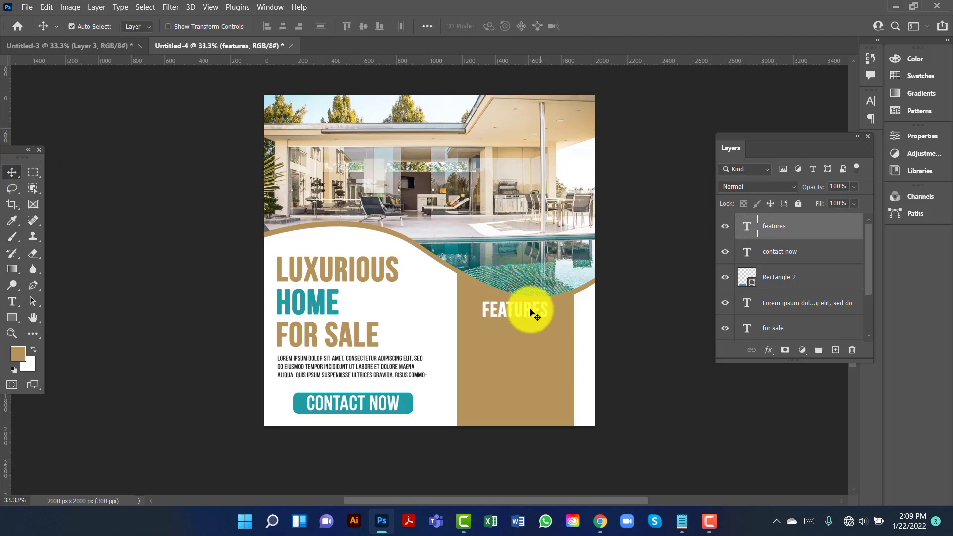
# Stack four 25 pt copies of the FEATURES heading as evenly spaced lines beneath it on the tan rectangle.
pyautogui.moveTo(530, 315); pyautogui.dragTo(529, 341)
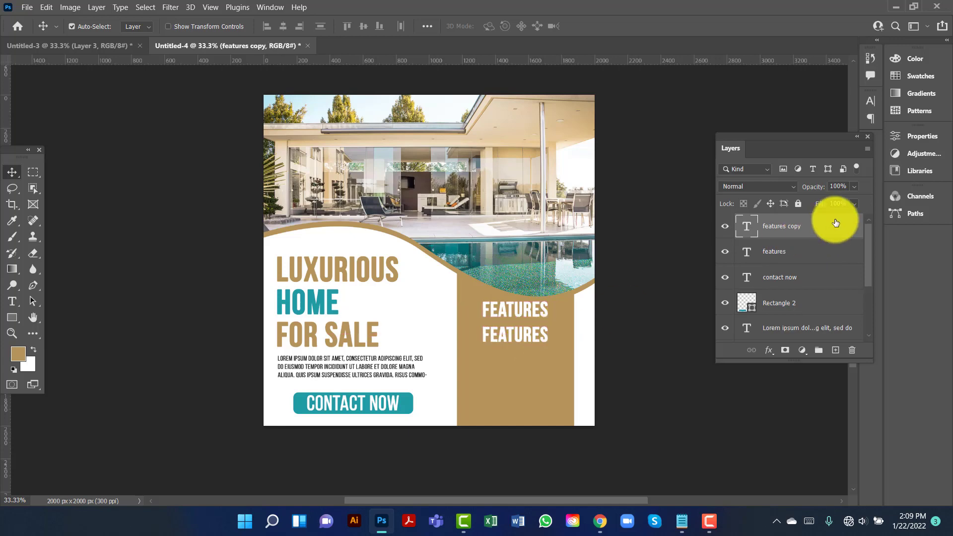
pyautogui.doubleClick(745, 226)
pyautogui.click(328, 27)
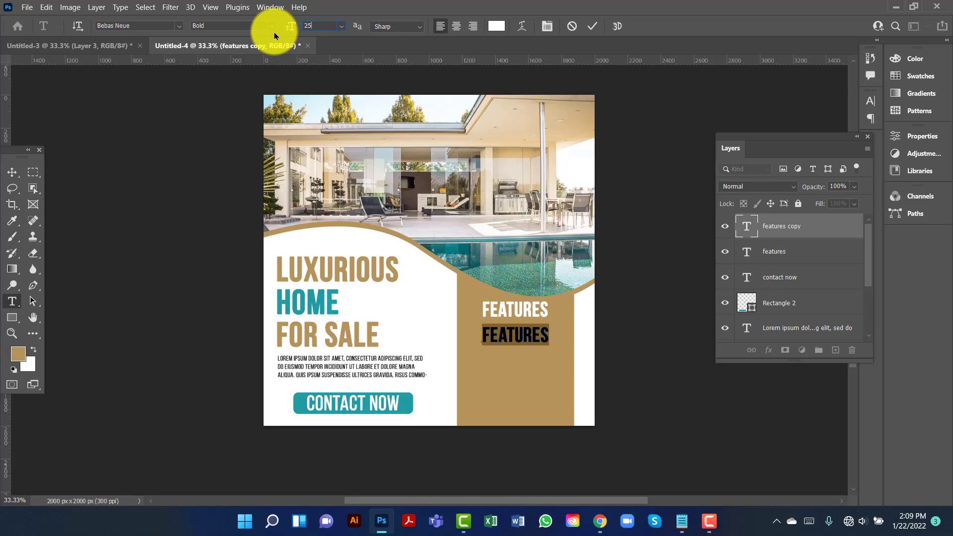
pyautogui.click(12, 173)
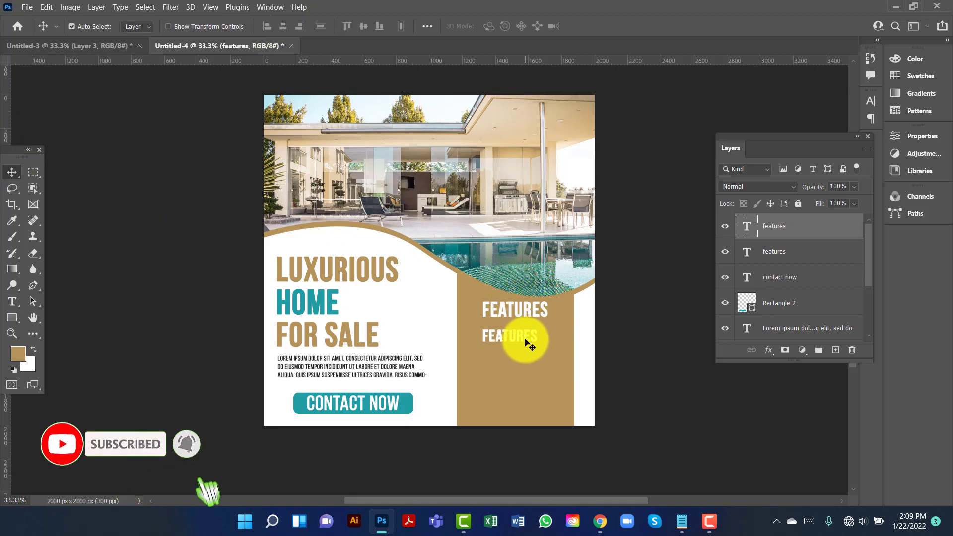
pyautogui.moveTo(519, 339); pyautogui.dragTo(522, 376)
pyautogui.moveTo(523, 377); pyautogui.dragTo(524, 393)
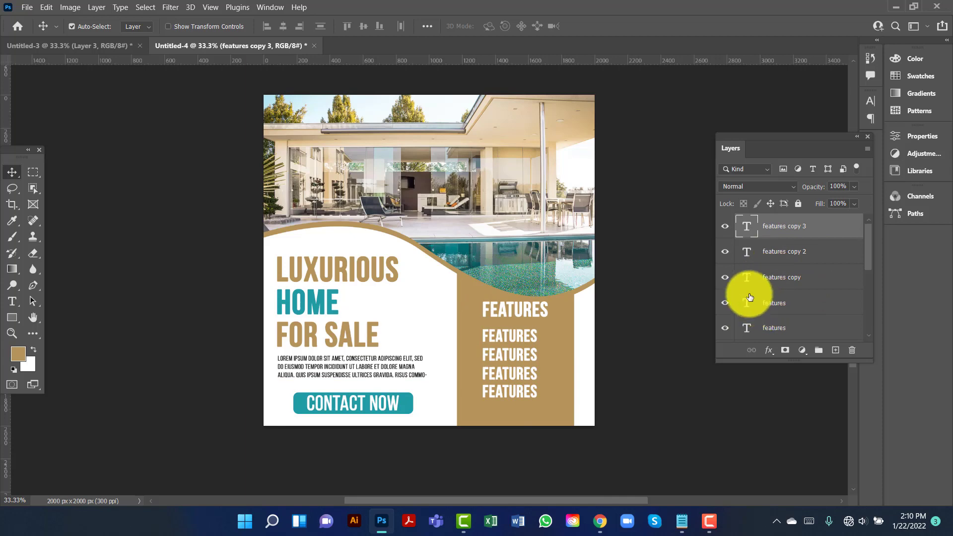
# Replace the text of the first two 25 pt lines under the heading with LIVING ROOM and BEDROOM.
pyautogui.click(749, 276)
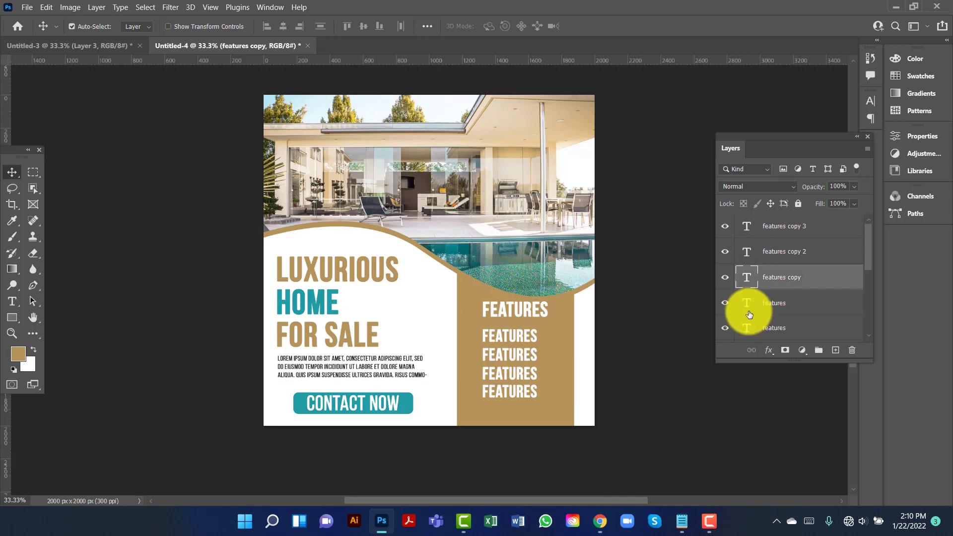
pyautogui.doubleClick(749, 279)
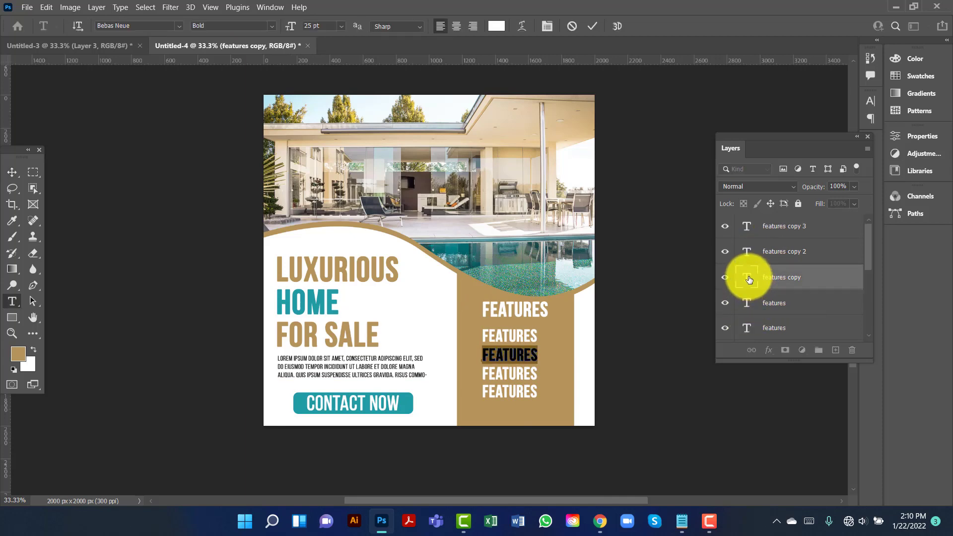
pyautogui.doubleClick(746, 306)
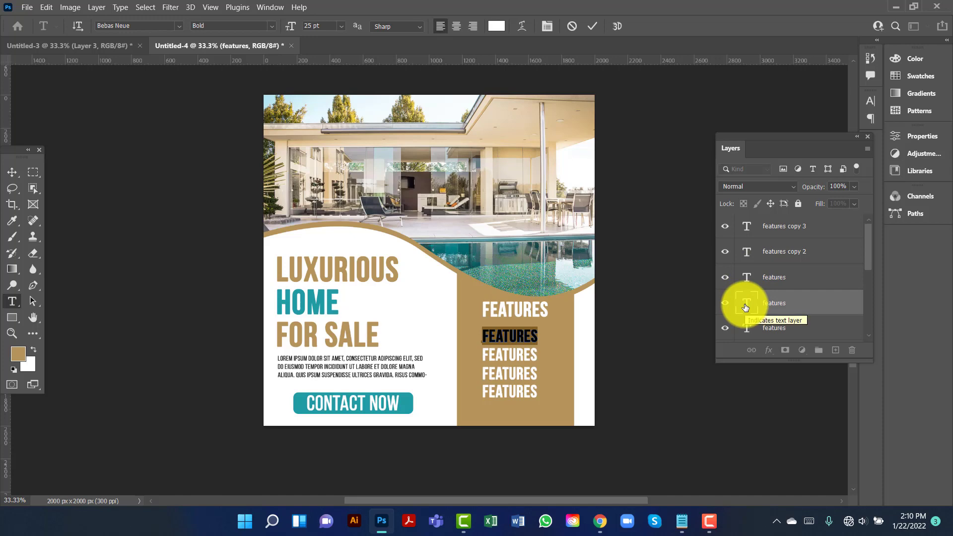
pyautogui.press('Left')
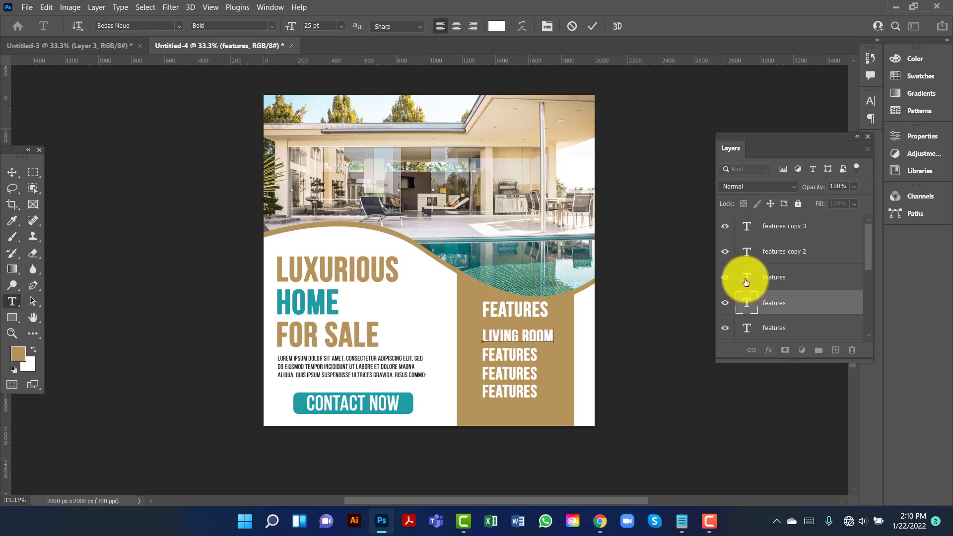
pyautogui.doubleClick(746, 282)
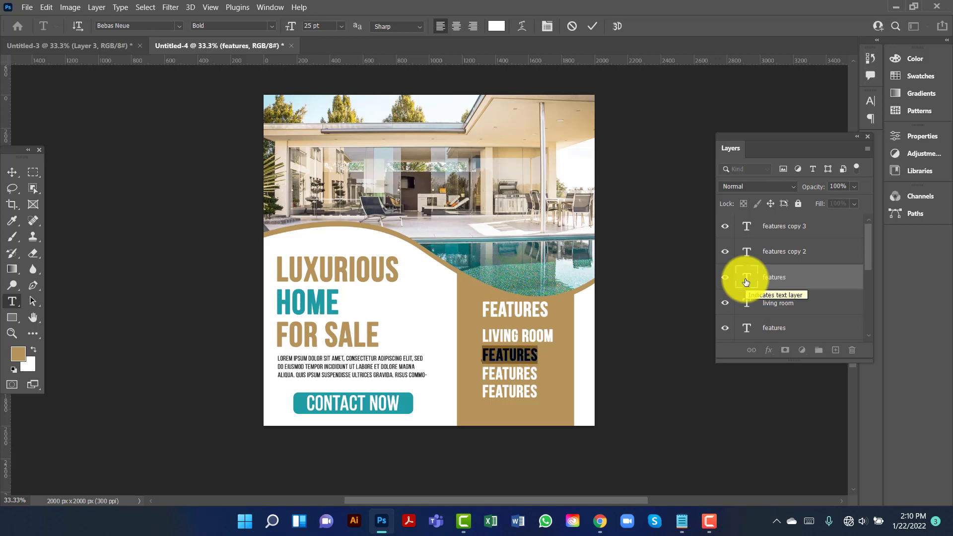
pyautogui.press('Left')
pyautogui.write('BEDROOM')
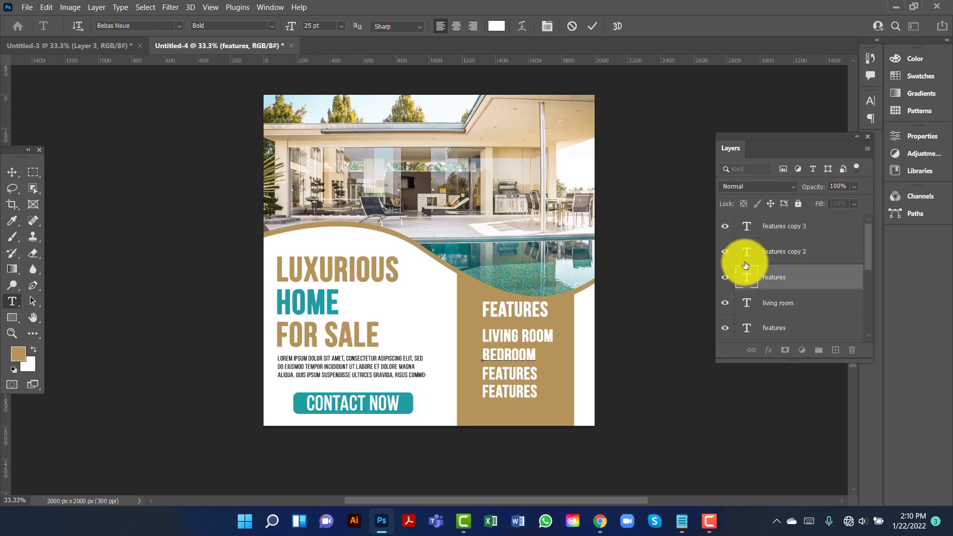
# Replace the text of the third and fourth 25 pt lines with KITCHEN and BATHROOM.
pyautogui.click(745, 255)
pyautogui.doubleClick(746, 255)
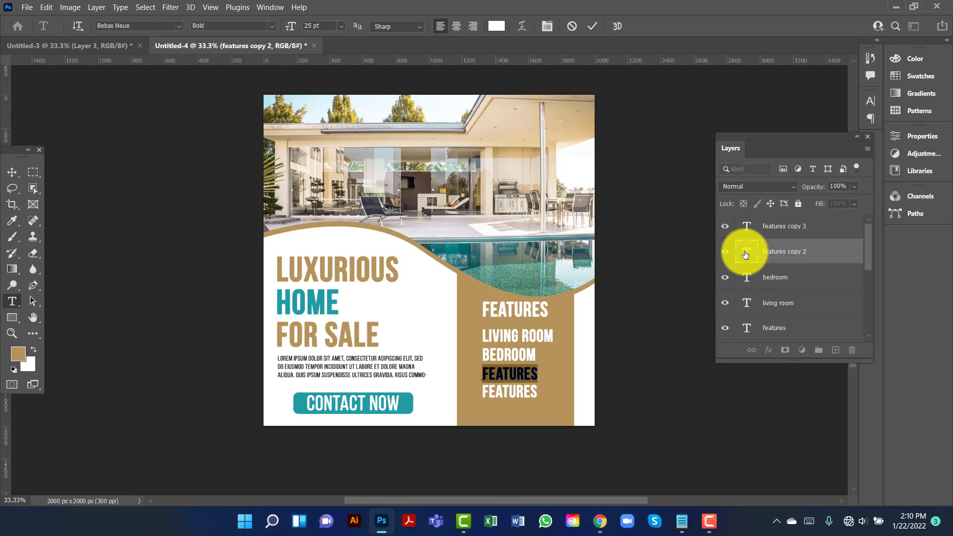
pyautogui.press('Left')
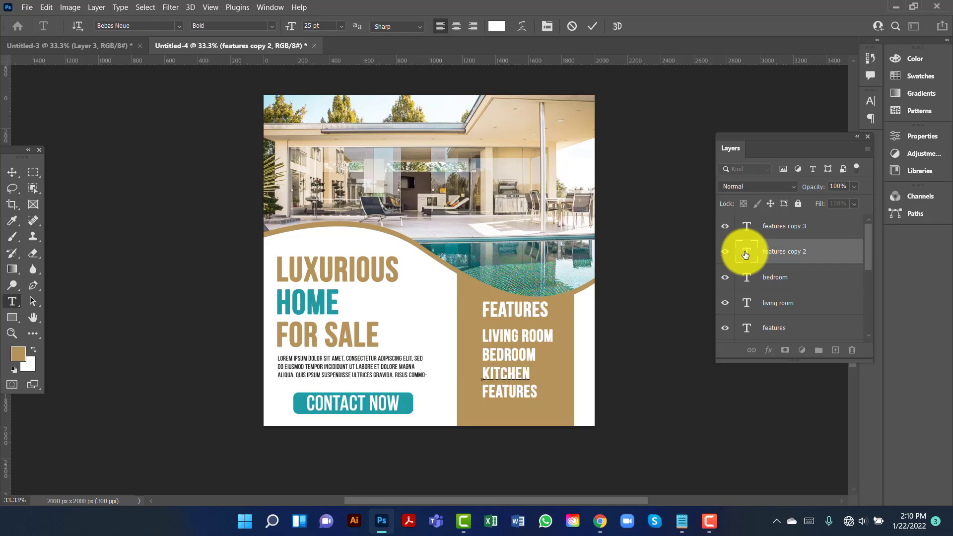
pyautogui.doubleClick(746, 228)
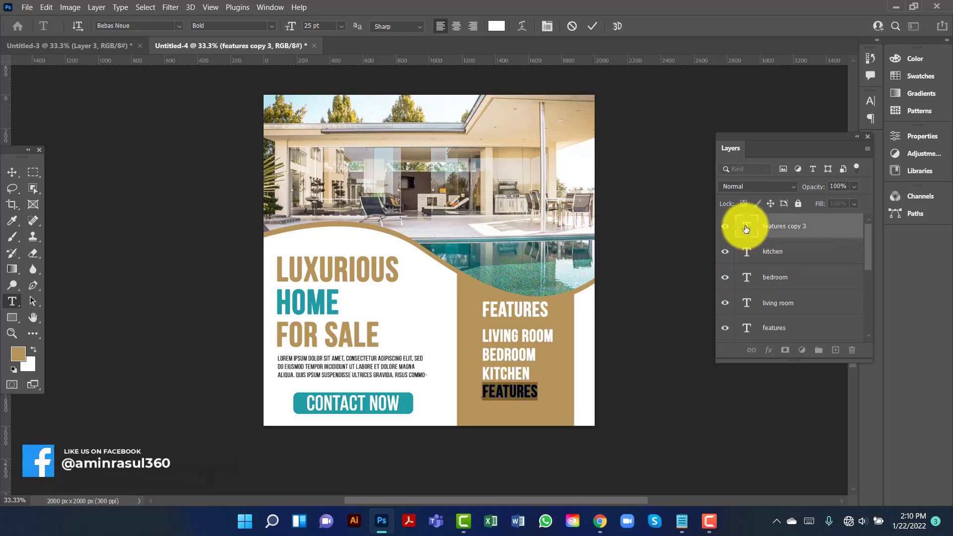
pyautogui.press('Left')
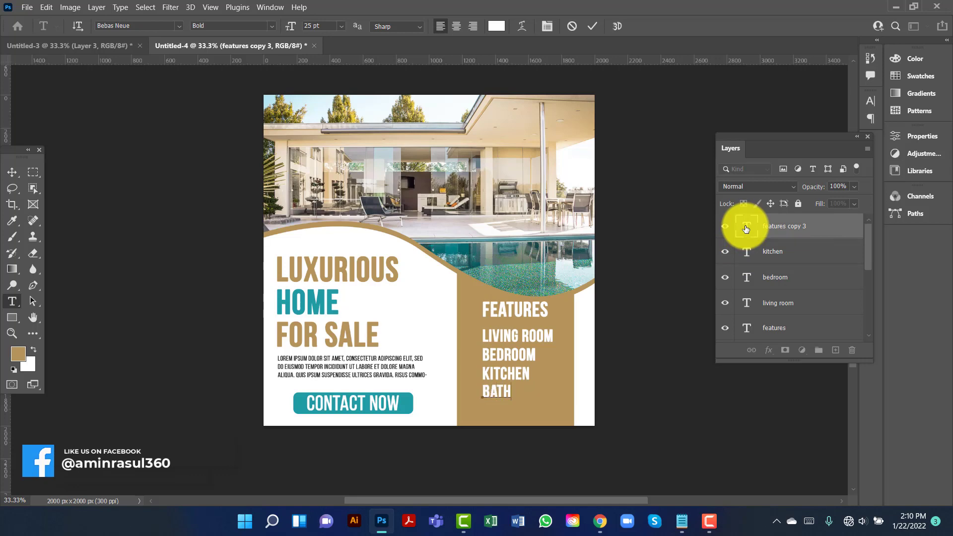
pyautogui.write('m')
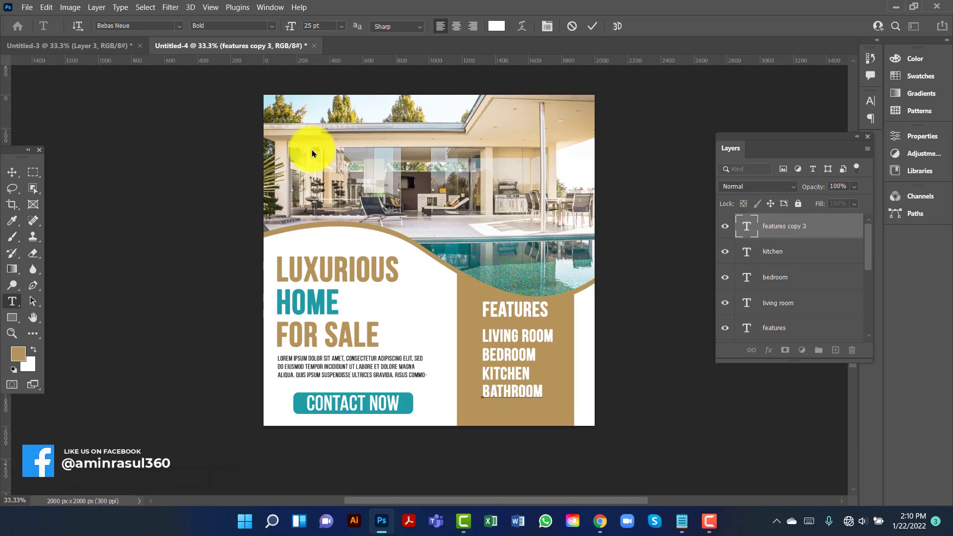
pyautogui.hotkey('ctrl', 'Return')
pyautogui.press('v')
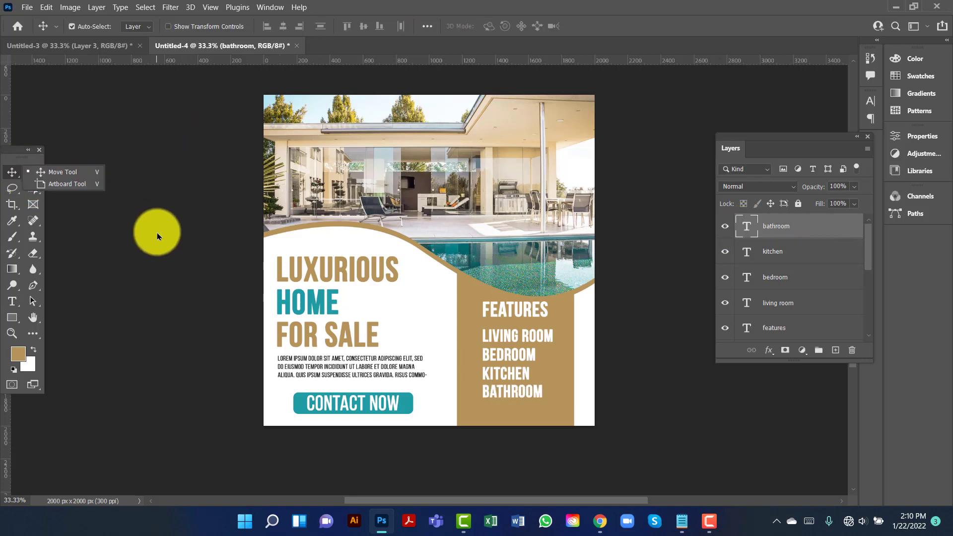
pyautogui.click(154, 232)
# Draw a circle about 72 px wide with the Ellipse tool just left of the LIVING ROOM line.
pyautogui.click(9, 327)
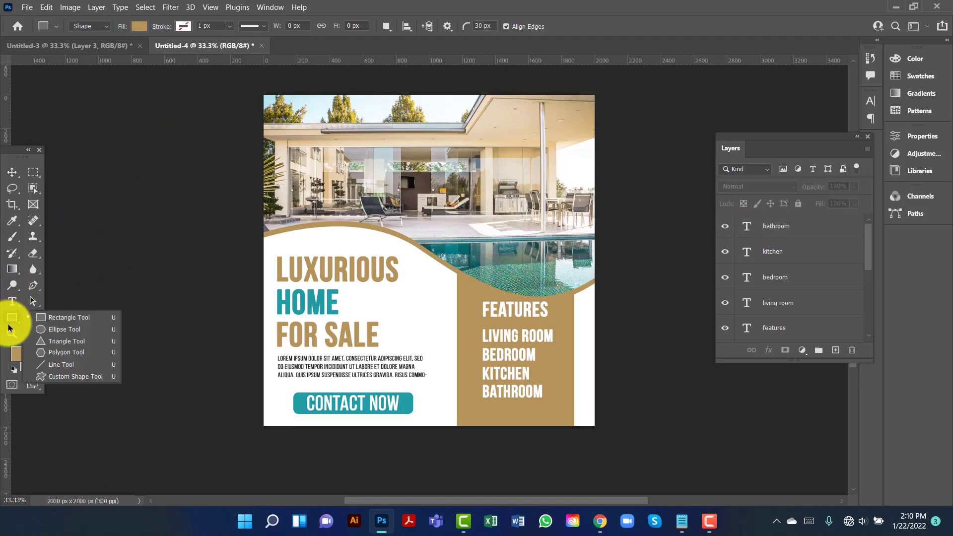
pyautogui.click(49, 330)
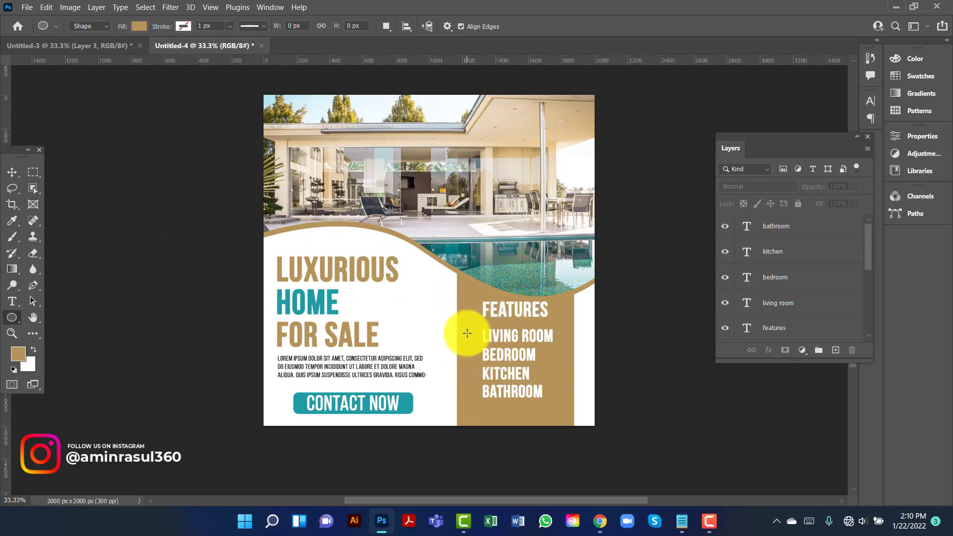
pyautogui.moveTo(467, 334); pyautogui.dragTo(473, 337)
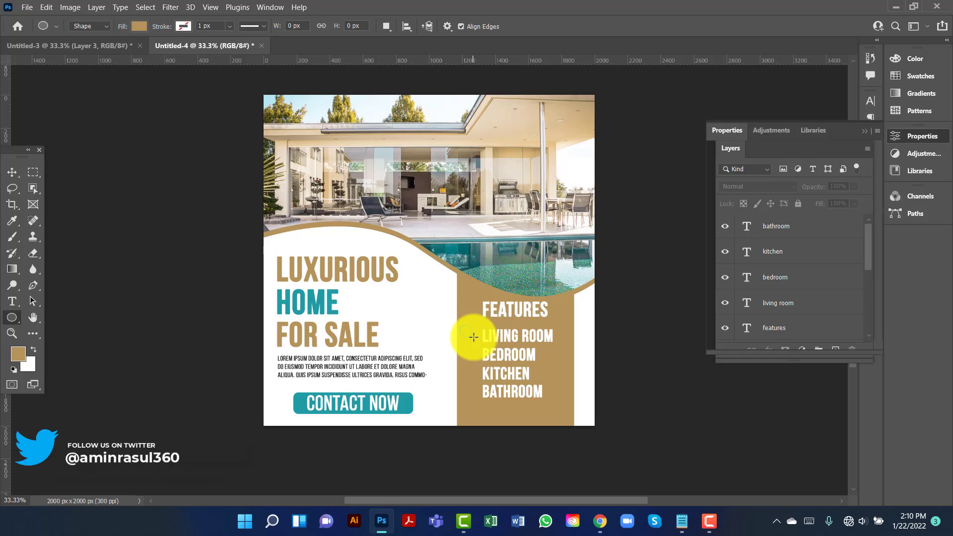
pyautogui.click(866, 135)
# Recolour the circle to the dark teal 17565a, starting from the colour of the HOME text.
pyautogui.doubleClick(753, 235)
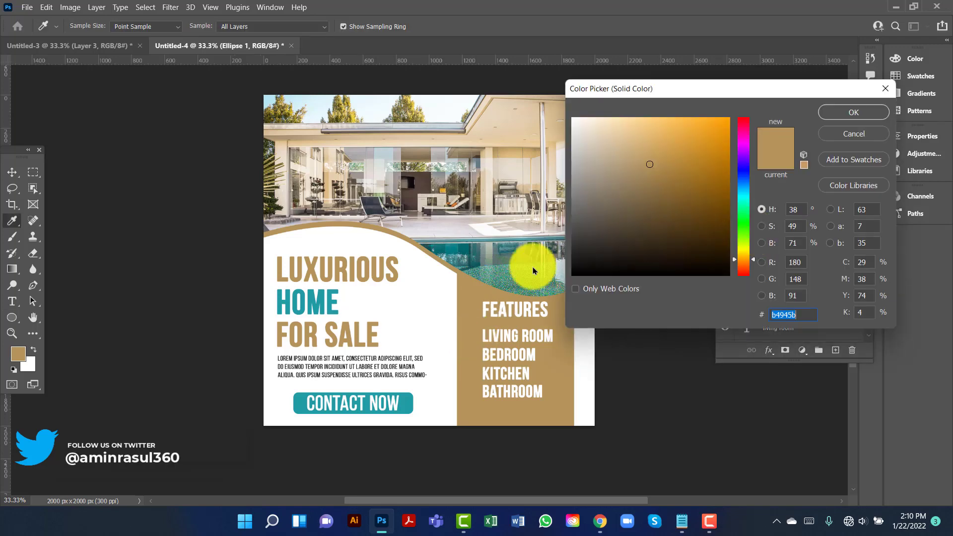
pyautogui.click(316, 304)
pyautogui.moveTo(677, 243); pyautogui.dragTo(690, 220)
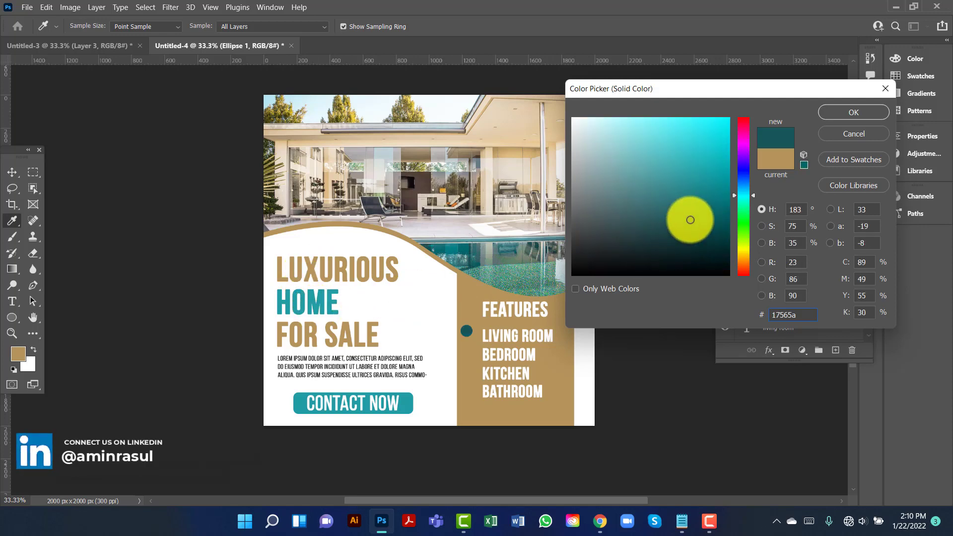
pyautogui.click(848, 115)
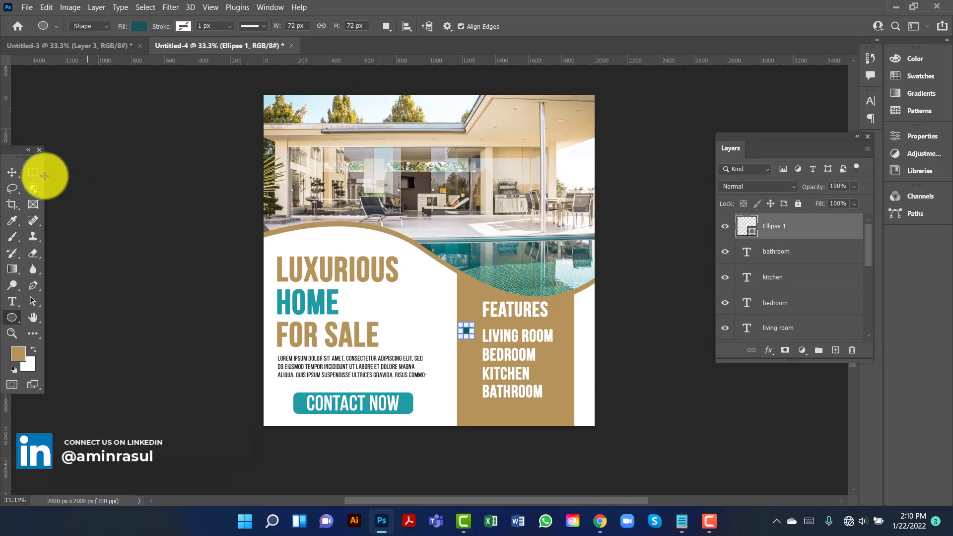
# Align the circle with LIVING ROOM as a bullet and place copies of it beside BEDROOM, KITCHEN and BATHROOM.
pyautogui.click(12, 173)
pyautogui.click(224, 288)
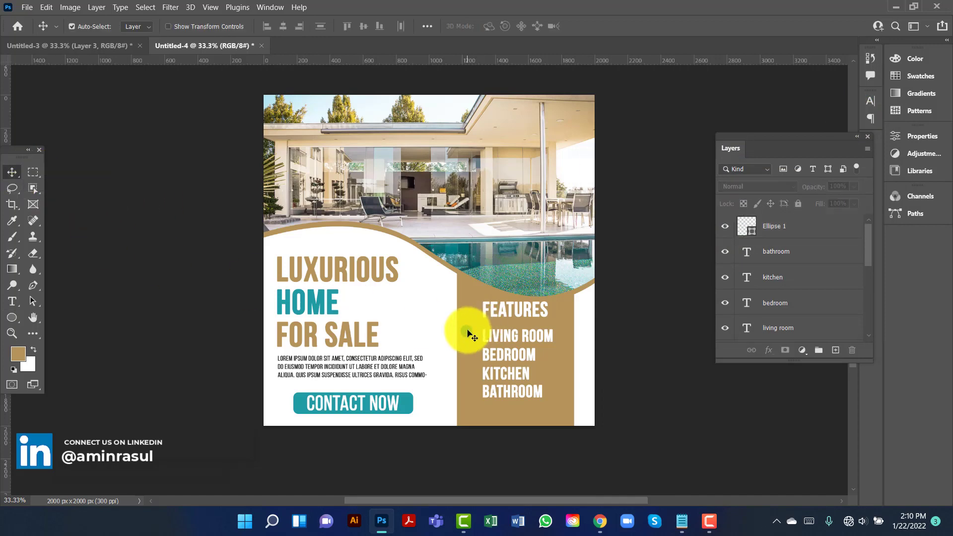
pyautogui.moveTo(468, 331); pyautogui.dragTo(472, 376)
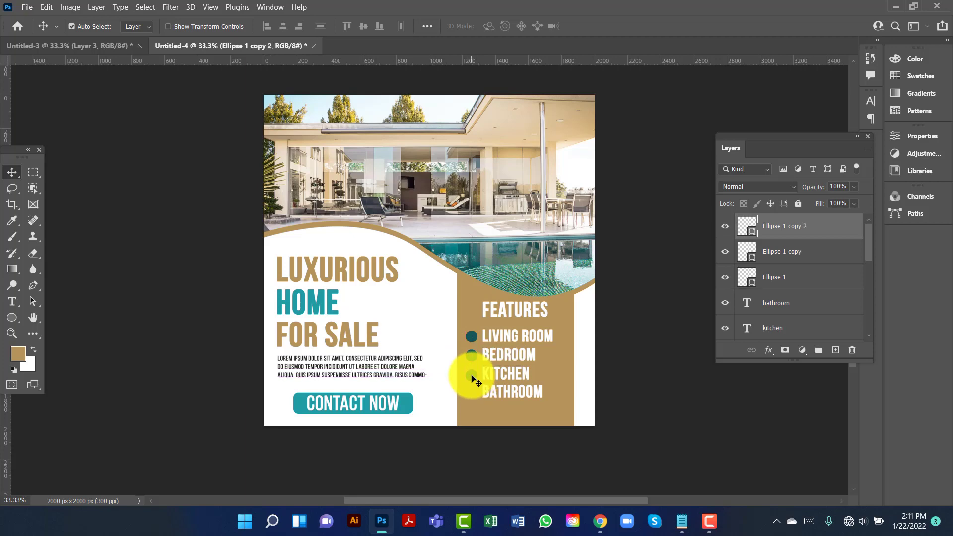
pyautogui.hotkey('ctrl', 'z')
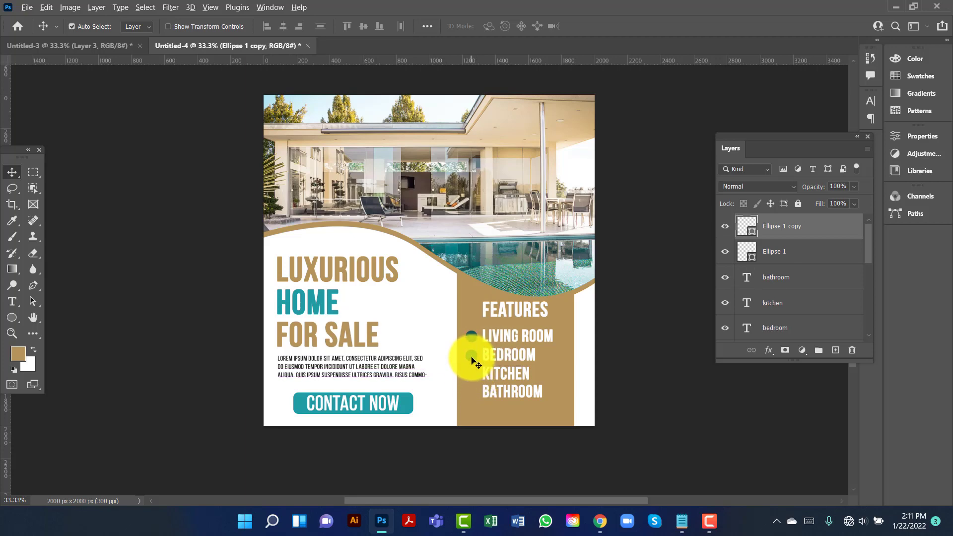
pyautogui.moveTo(475, 381); pyautogui.dragTo(475, 377)
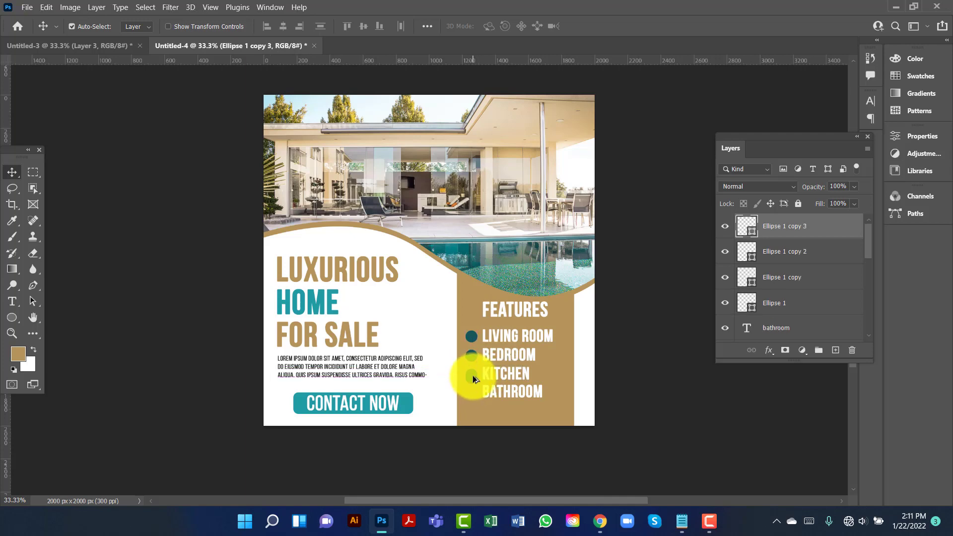
pyautogui.moveTo(472, 377); pyautogui.dragTo(473, 395)
pyautogui.click(641, 384)
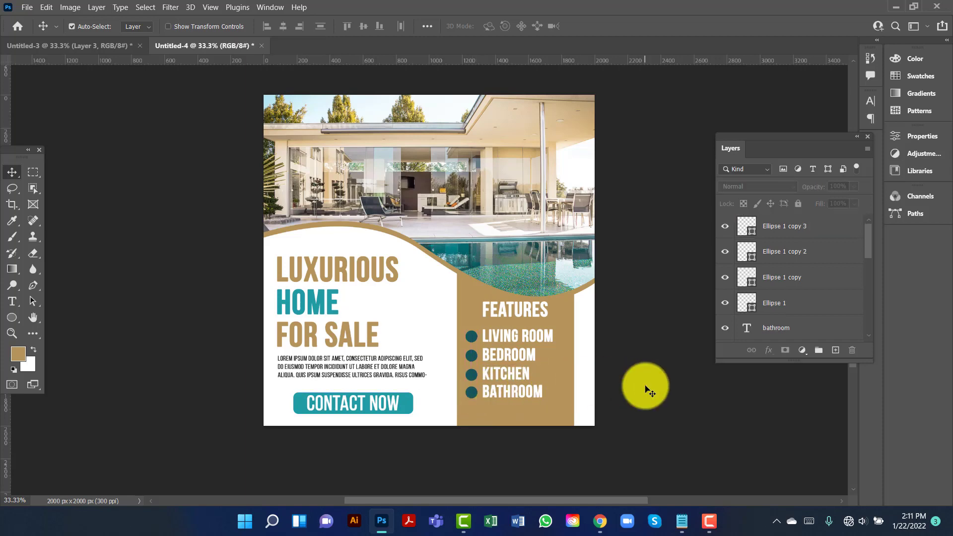
# Group all text, button and bullet layers above the Design group and name the group Text.
pyautogui.scroll(-2, 808, 318)
pyautogui.scroll(-2, 808, 318)
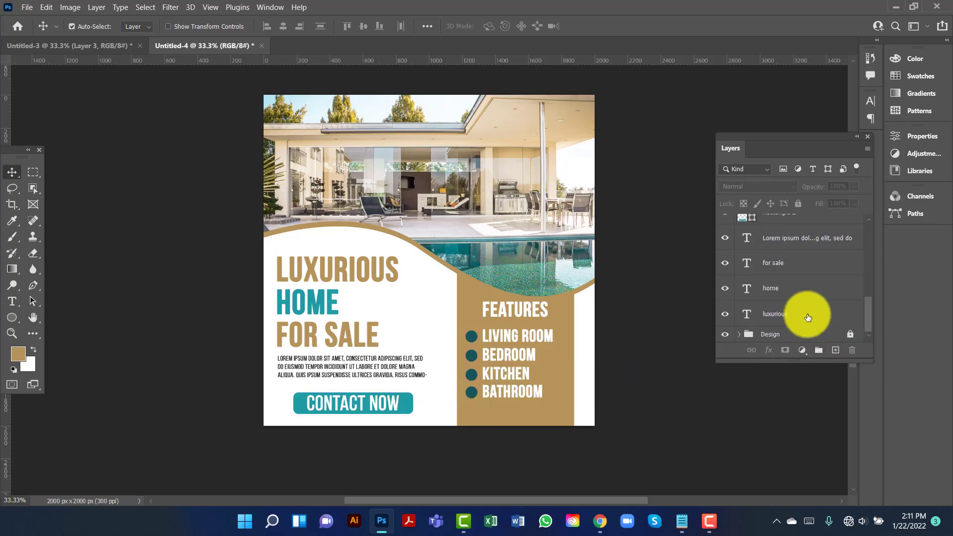
pyautogui.click(808, 318)
pyautogui.scroll(5, 792, 292)
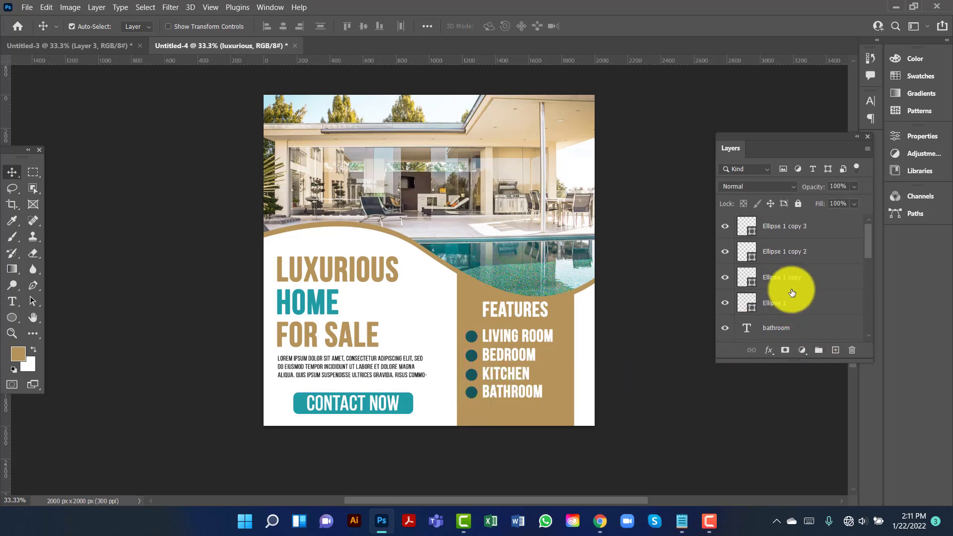
pyautogui.keyDown('shift'); pyautogui.click(804, 229); pyautogui.keyUp('shift')
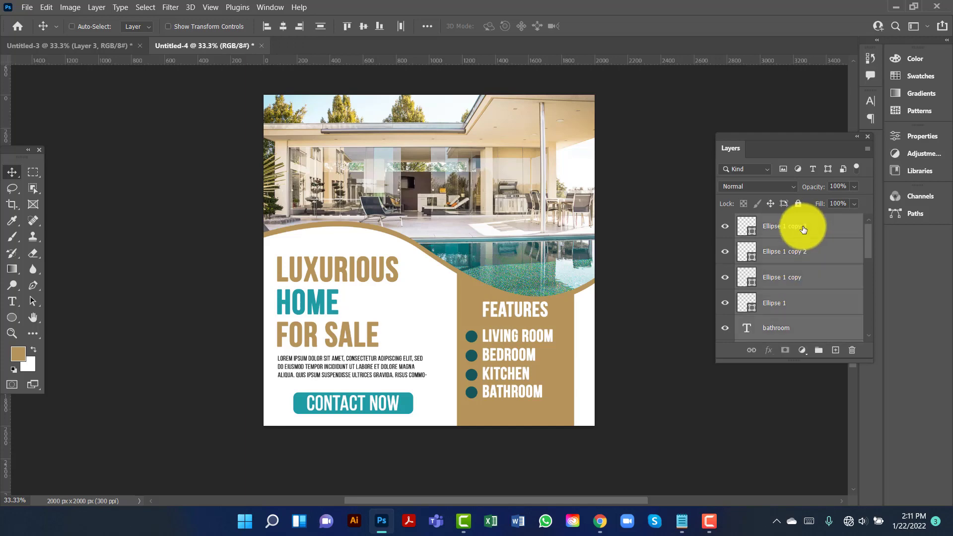
pyautogui.hotkey('ctrl', 'g')
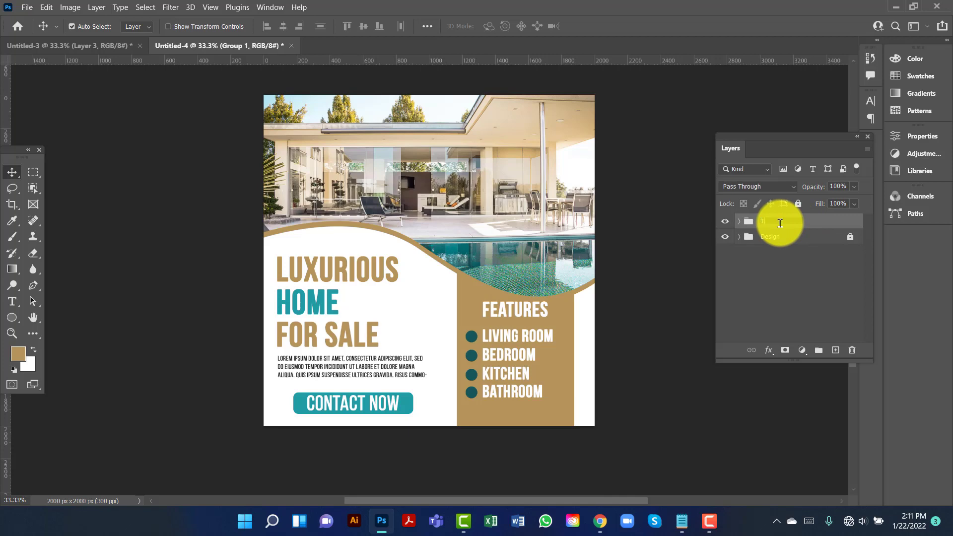
pyautogui.write('xt')
pyautogui.press('Return')
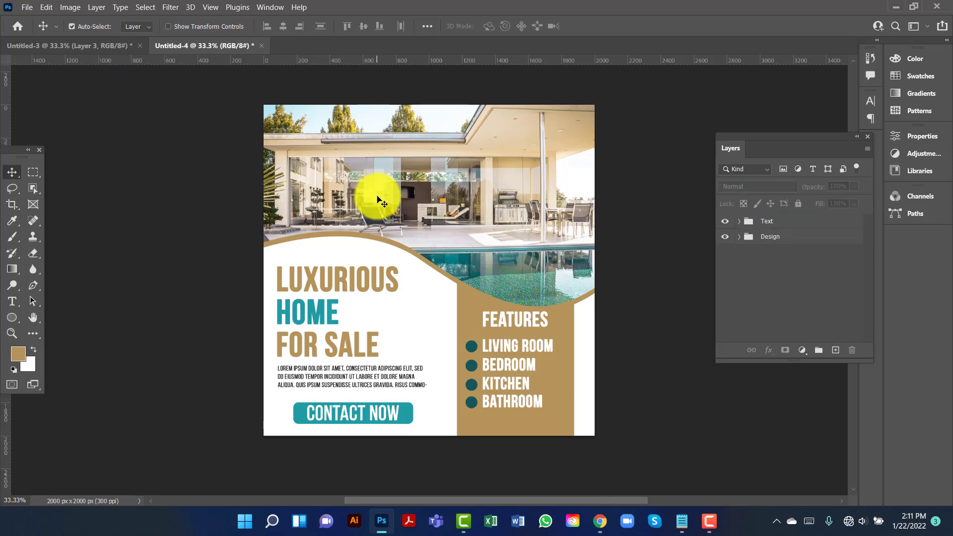
# Create a new white RGB document of 1920 by 1080 pixels at 72 pixels/inch.
pyautogui.click(27, 7)
pyautogui.click(40, 20)
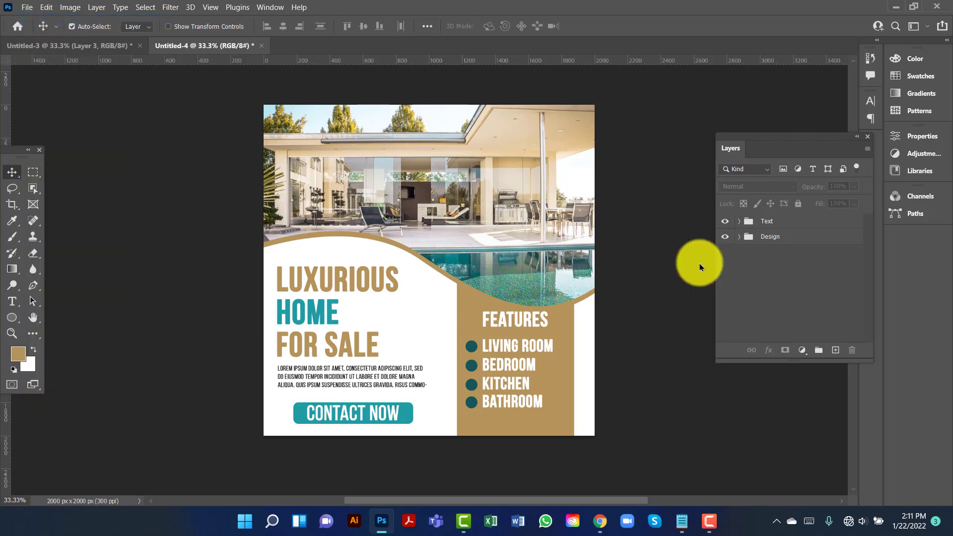
pyautogui.doubleClick(670, 169)
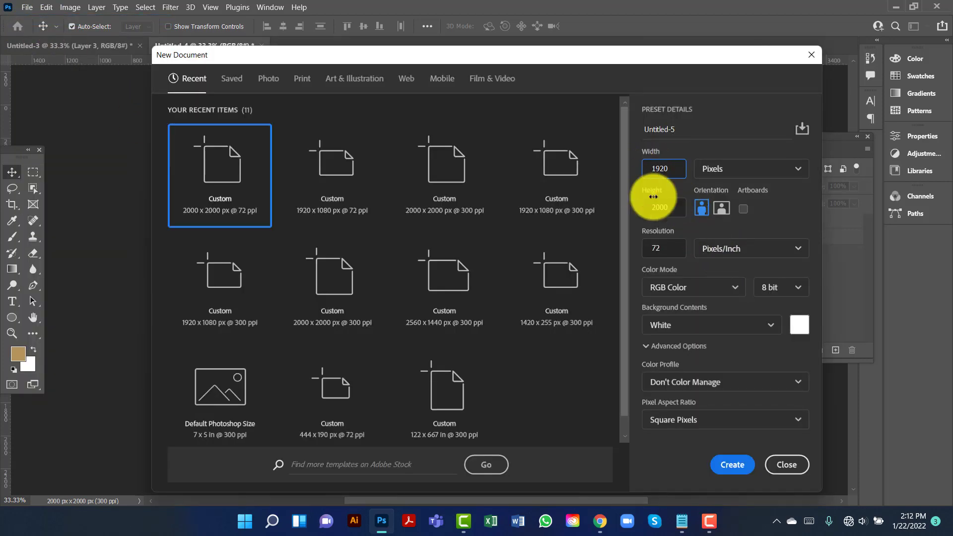
pyautogui.doubleClick(667, 210)
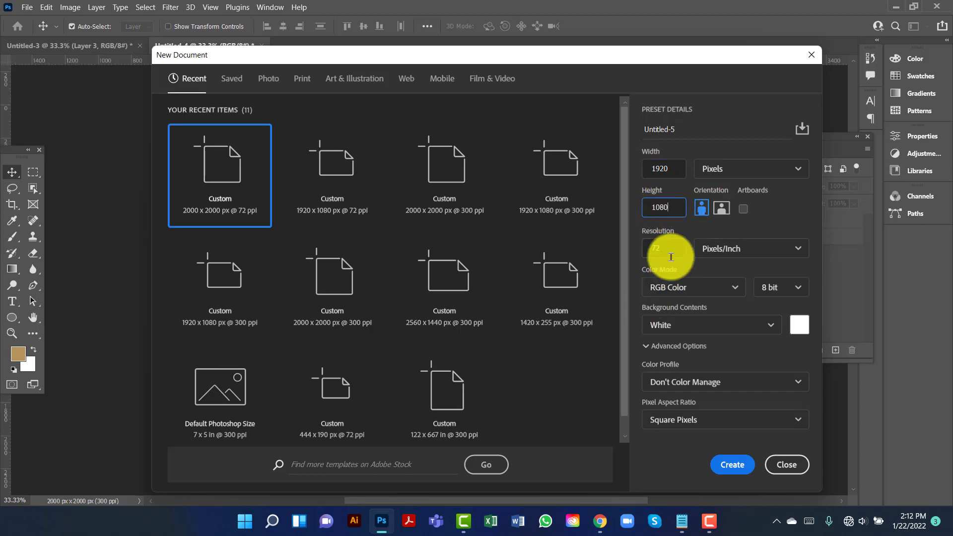
pyautogui.click(735, 469)
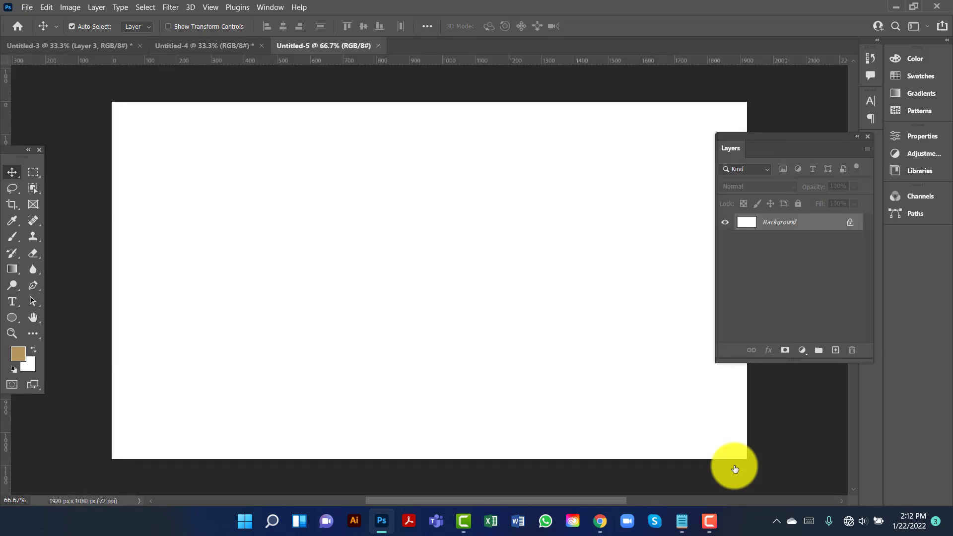
# Copy the entire finished post as a merged image from Untitled-4 and paste it into the new 1920 by 1080 document.
pyautogui.click(177, 46)
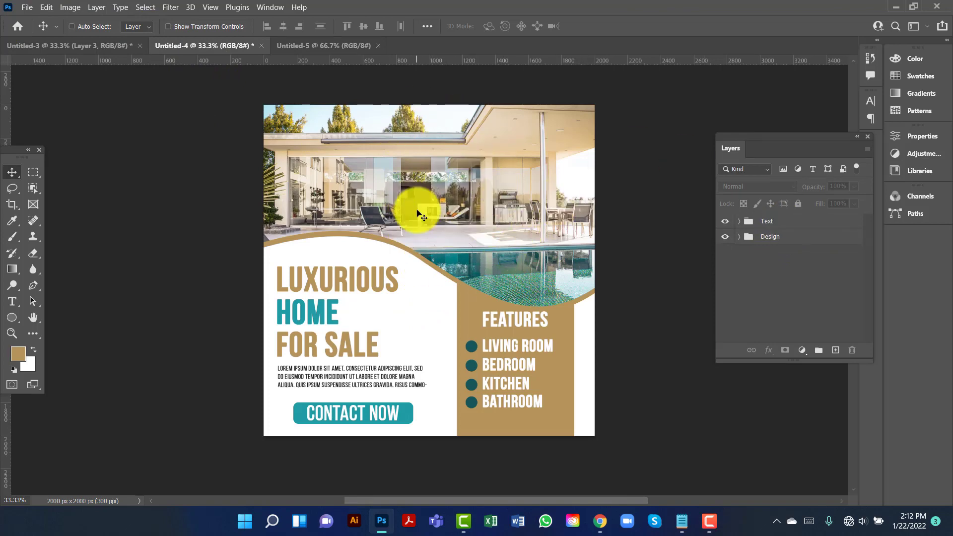
pyautogui.hotkey('ctrl', 'a')
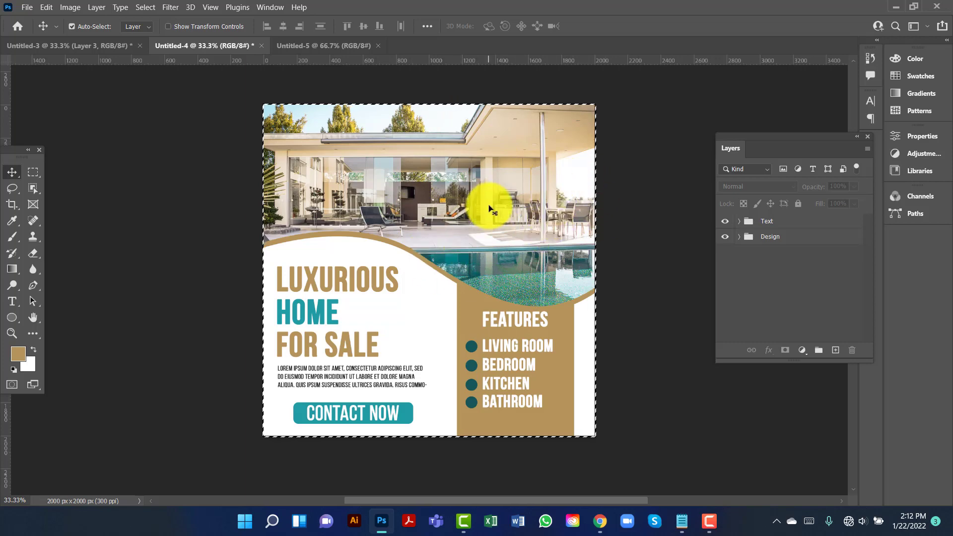
pyautogui.hotkey('ctrl', 'c')
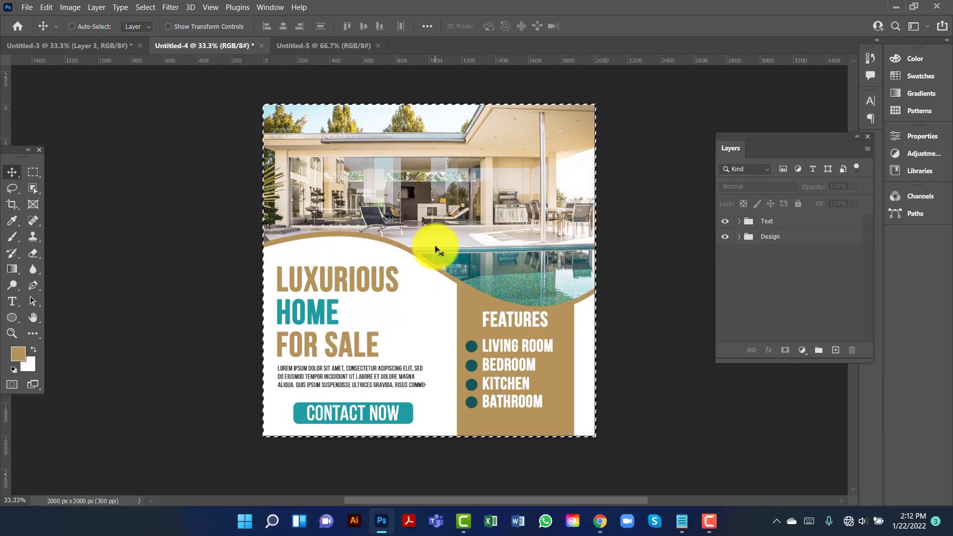
pyautogui.click(341, 46)
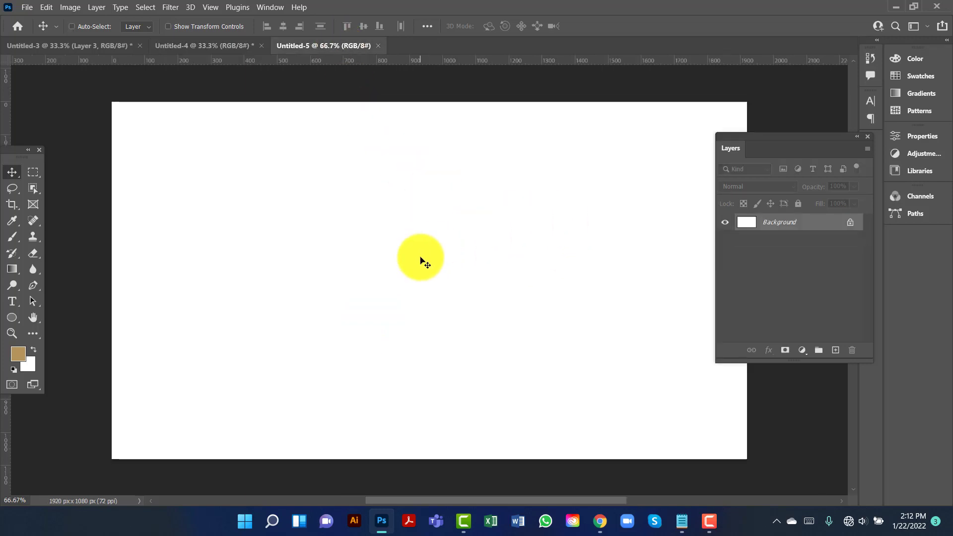
pyautogui.hotkey('ctrl', 'v')
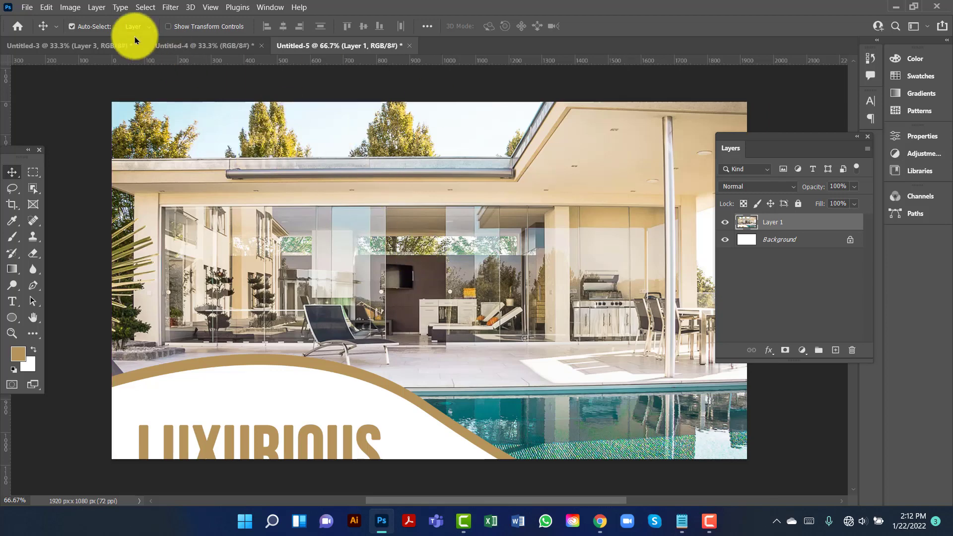
# Scale the pasted post proportionally to about 46% and centre it on the canvas.
pyautogui.click(73, 8)
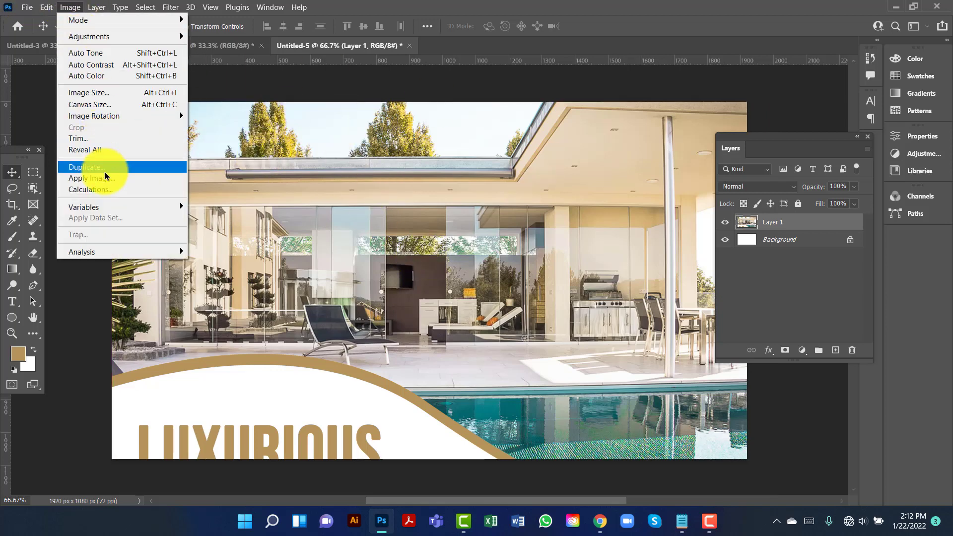
pyautogui.moveTo(49, 9)
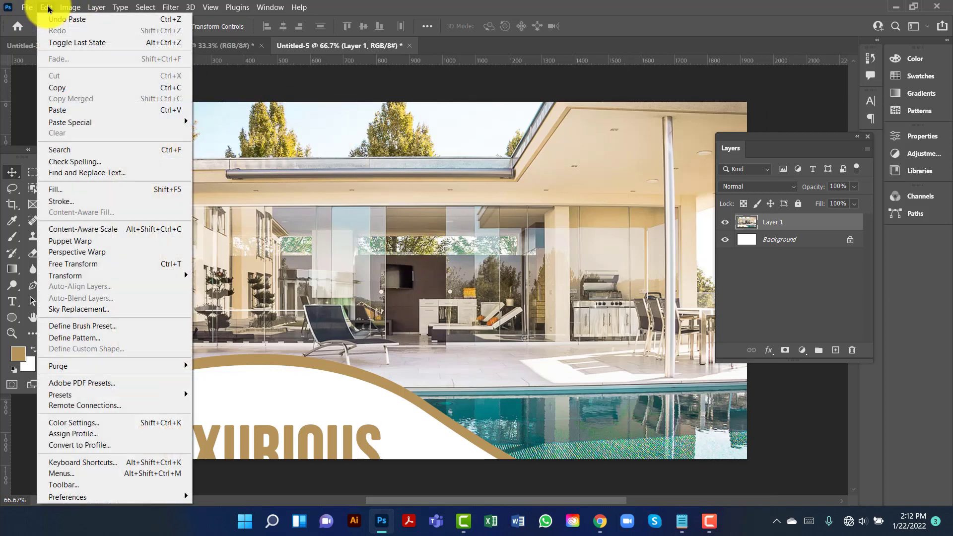
pyautogui.click(72, 264)
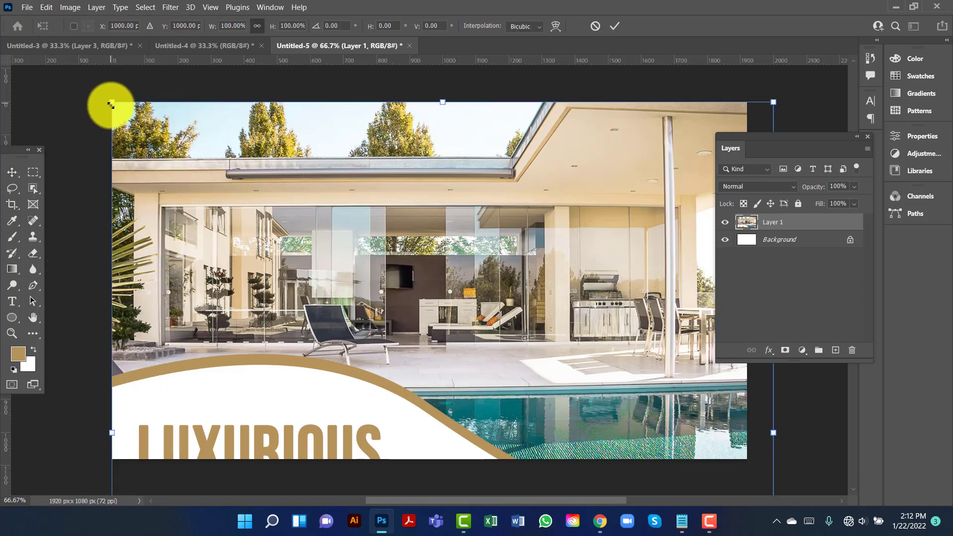
pyautogui.moveTo(111, 104); pyautogui.dragTo(355, 149)
pyautogui.moveTo(671, 107); pyautogui.dragTo(571, 238)
pyautogui.moveTo(454, 320); pyautogui.dragTo(478, 241)
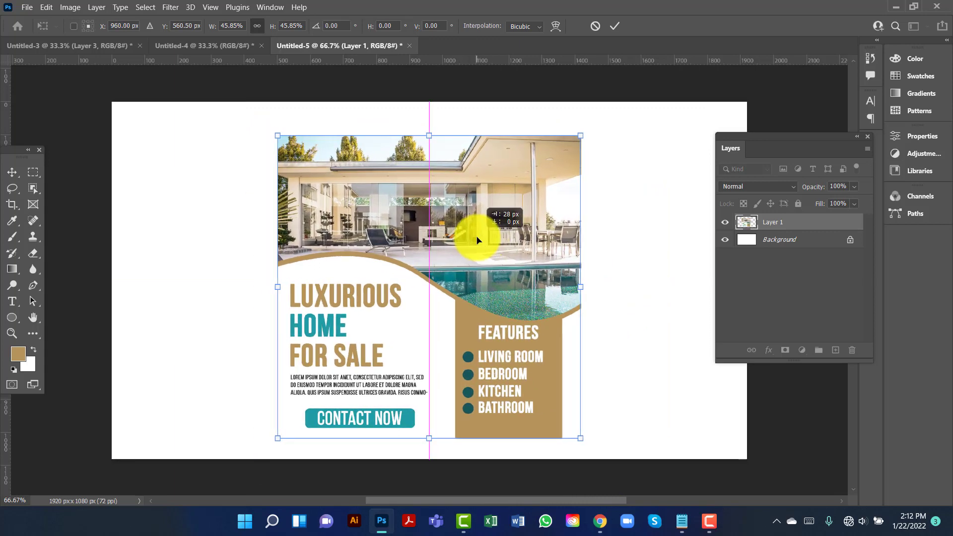
pyautogui.press('Return')
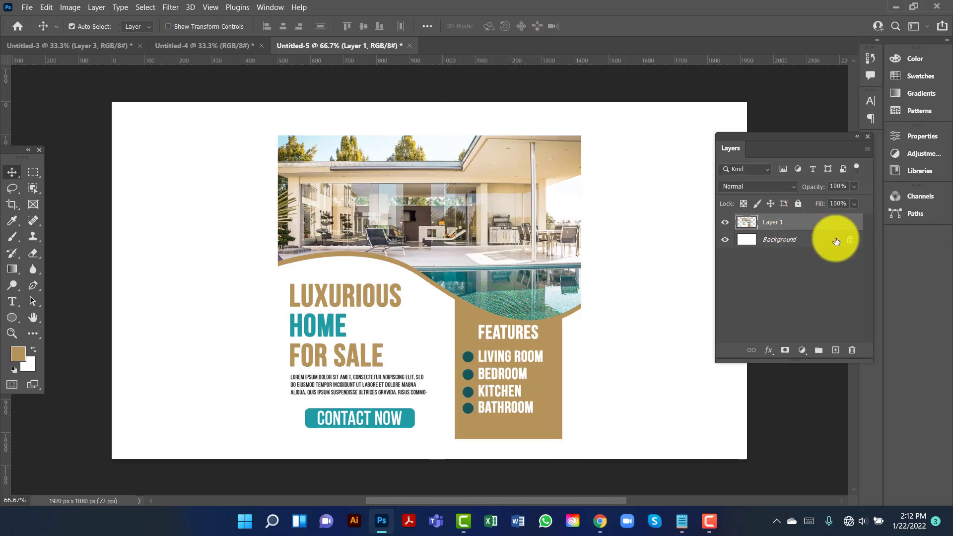
# Unlock the Background layer and duplicate the scaled post layer.
pyautogui.click(850, 242)
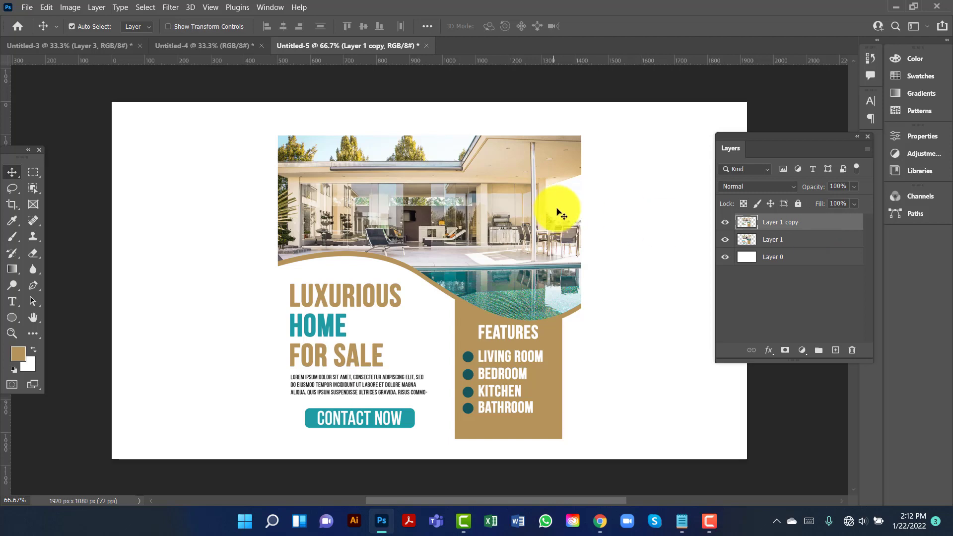
pyautogui.scroll(-1, 558, 207)
# Enlarge the lower post layer, Layer 1, proportionally to about 240% so it fills the whole canvas behind the copy.
pyautogui.click(837, 245)
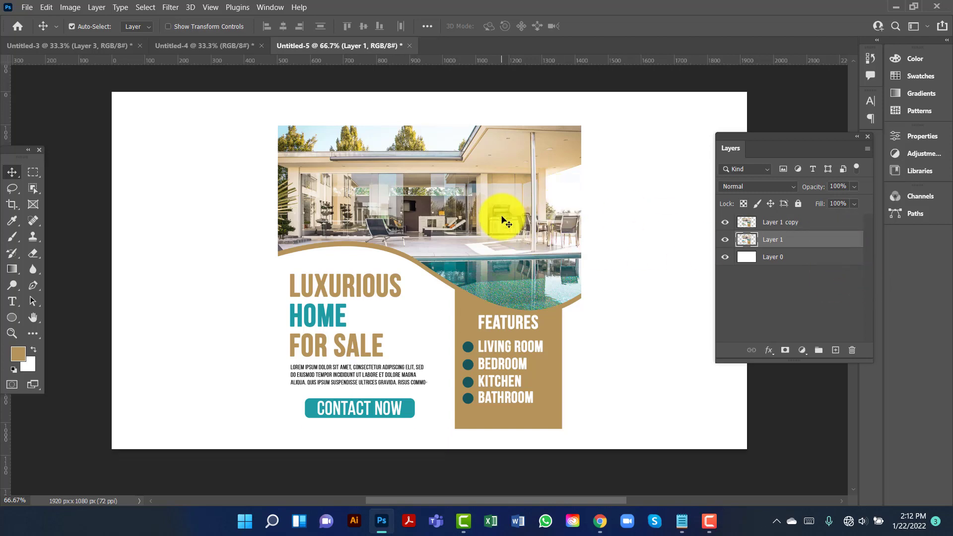
pyautogui.hotkey('ctrl', 't')
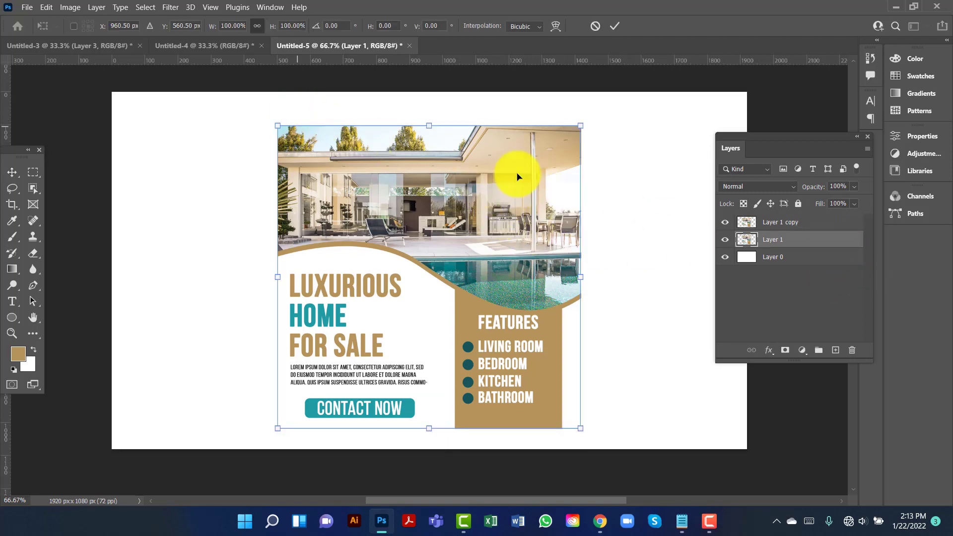
pyautogui.moveTo(276, 130); pyautogui.dragTo(297, 144)
pyautogui.scroll(-4, 297, 145)
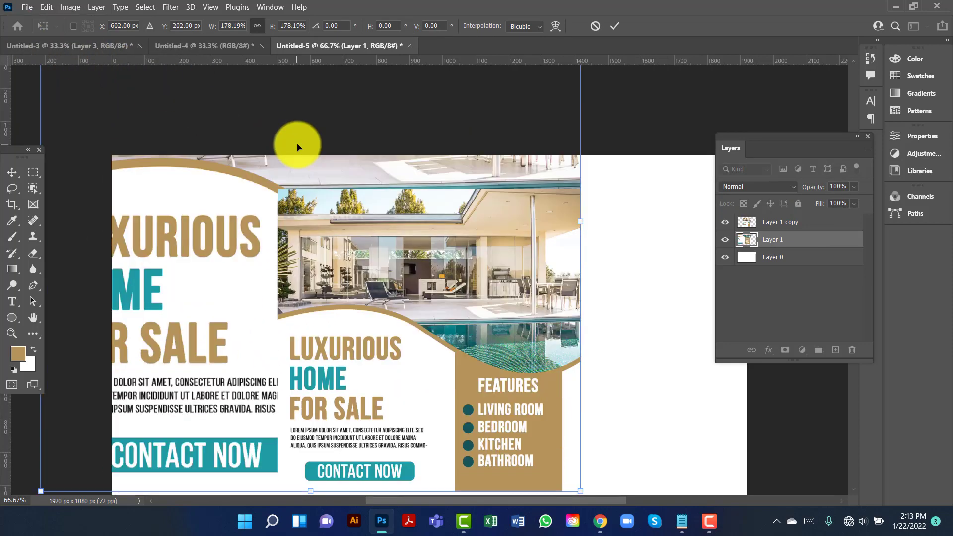
pyautogui.moveTo(581, 366); pyautogui.dragTo(760, 432)
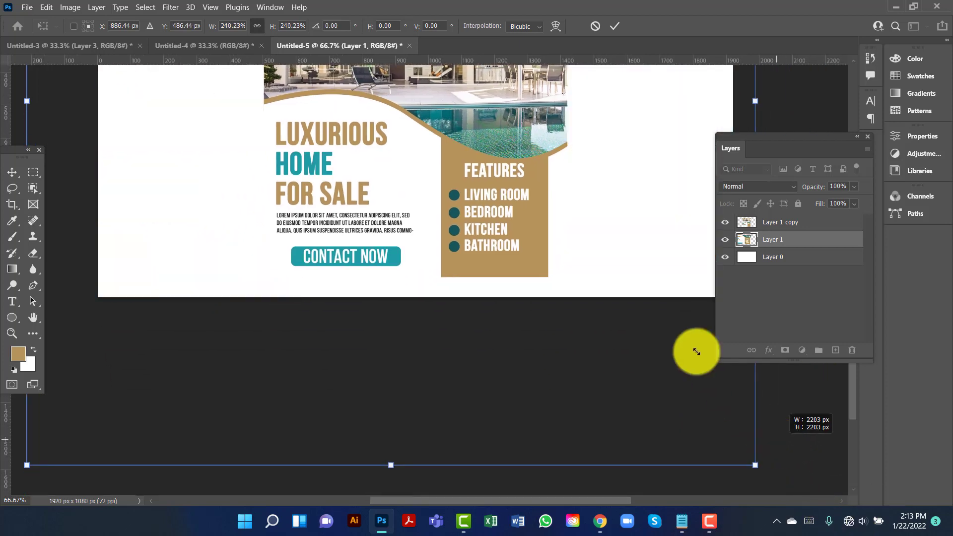
pyautogui.scroll(3, 644, 240)
pyautogui.scroll(1, 640, 236)
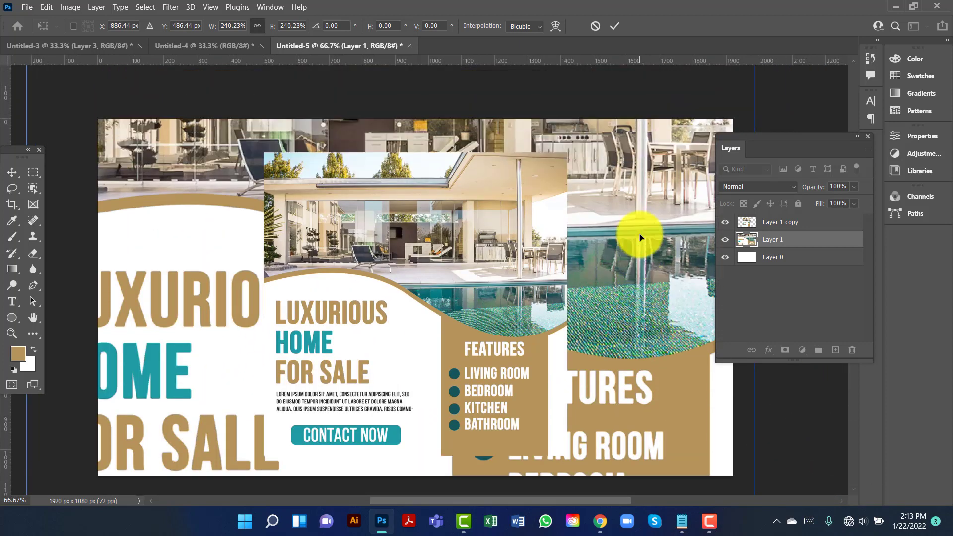
pyautogui.press('Return')
# Add a Drop Shadow to Layer 1 copy with a distance of 8 px, spread of 9% and size of 90 px.
pyautogui.click(800, 225)
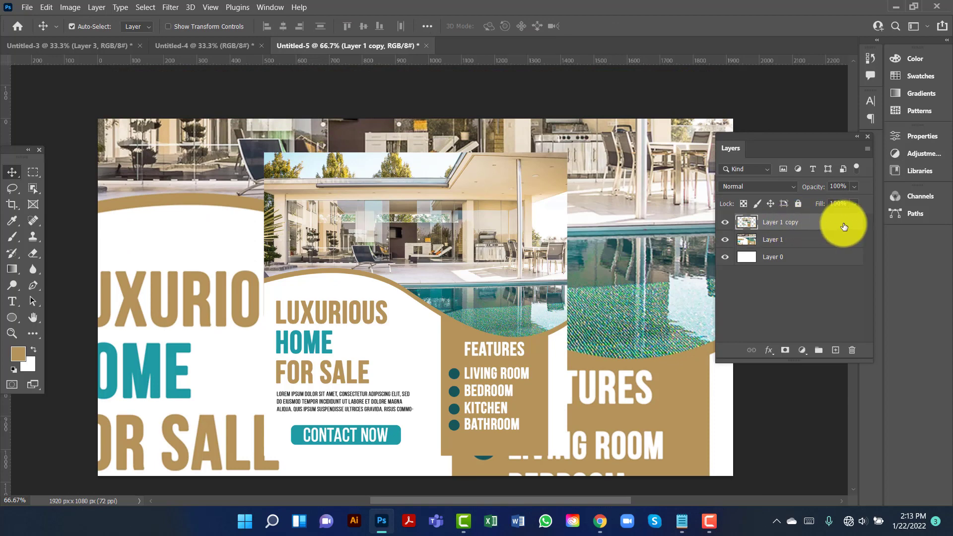
pyautogui.doubleClick(828, 258)
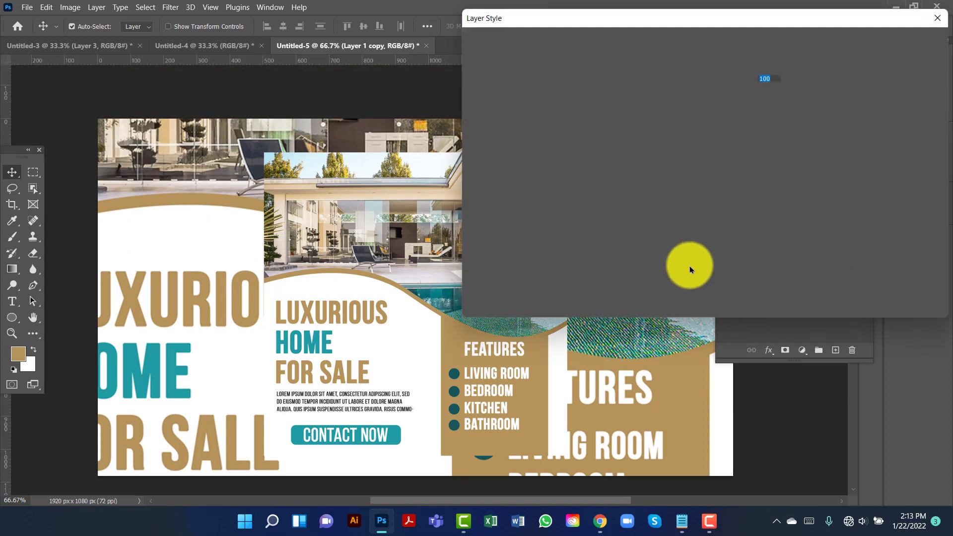
pyautogui.click(542, 255)
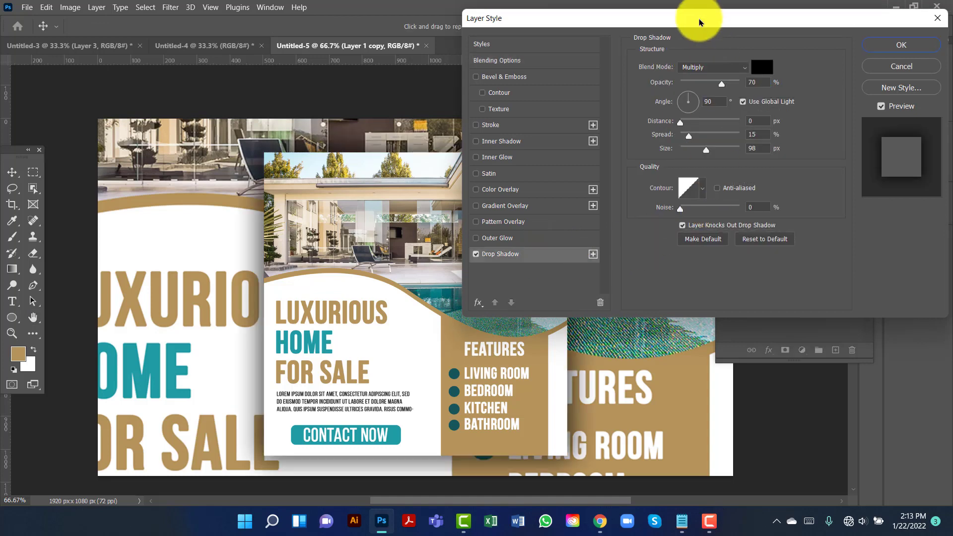
pyautogui.moveTo(697, 21); pyautogui.dragTo(745, 13)
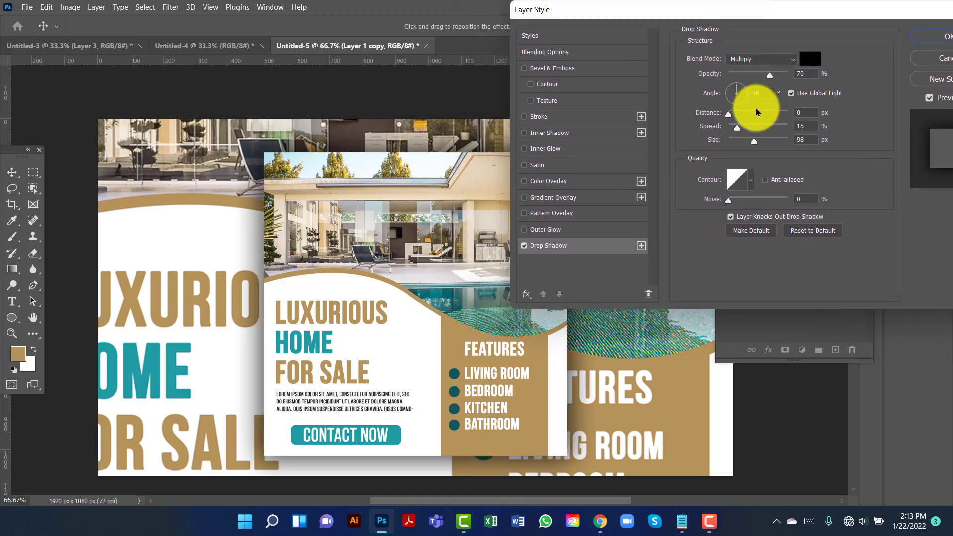
pyautogui.moveTo(755, 145); pyautogui.dragTo(735, 119)
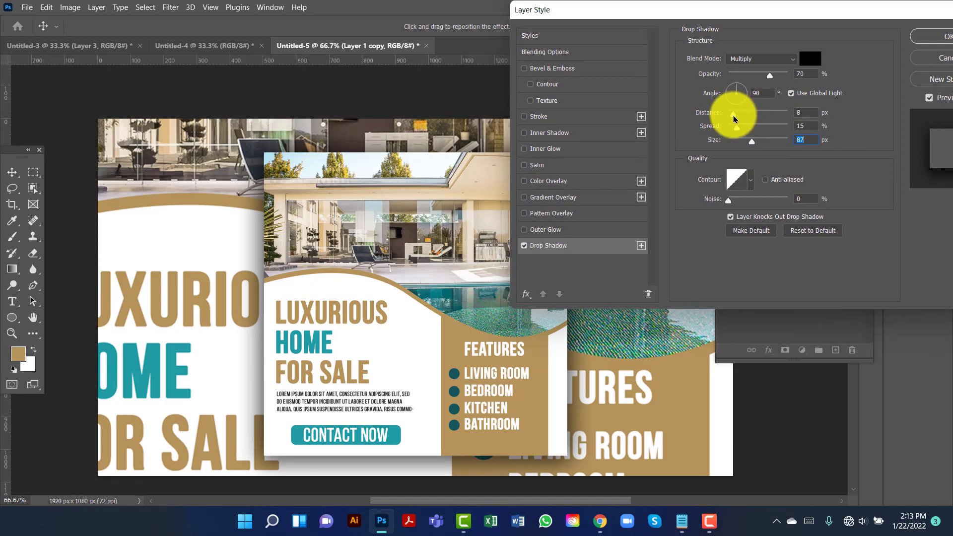
pyautogui.doubleClick(802, 113)
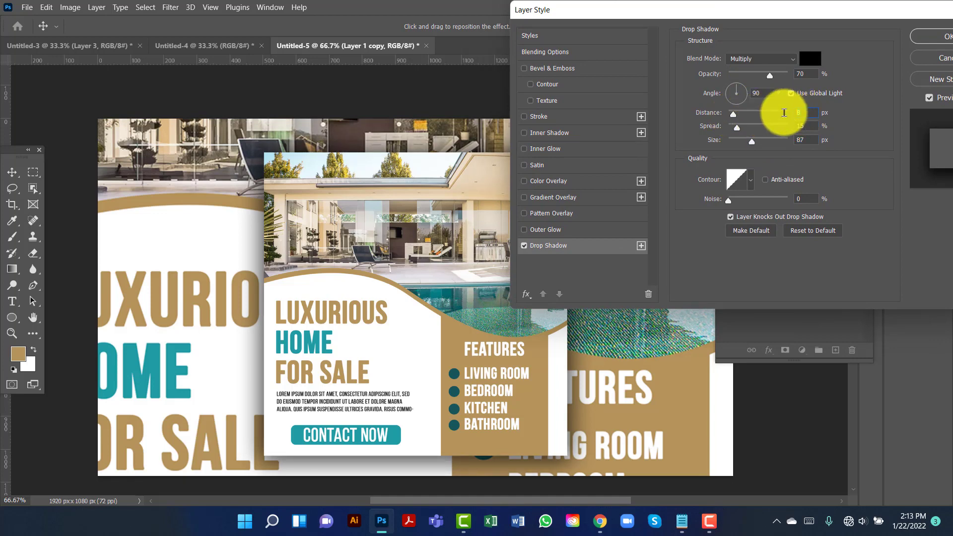
pyautogui.moveTo(737, 131); pyautogui.dragTo(735, 131)
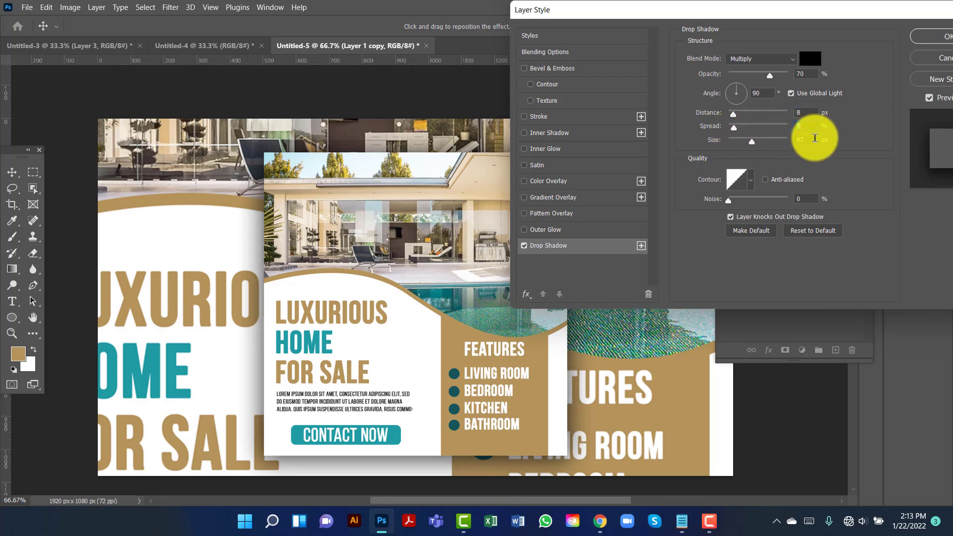
pyautogui.write('90')
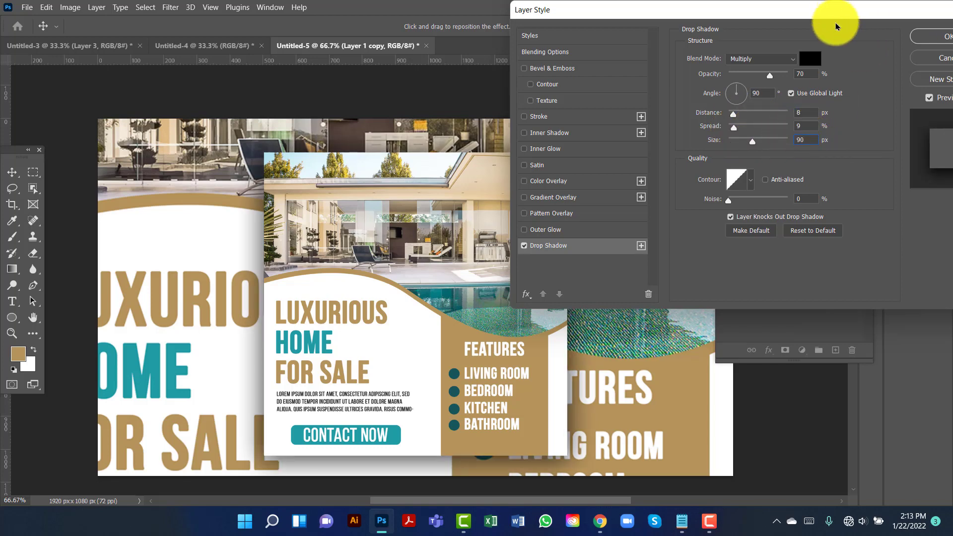
pyautogui.moveTo(793, 15); pyautogui.dragTo(727, 15)
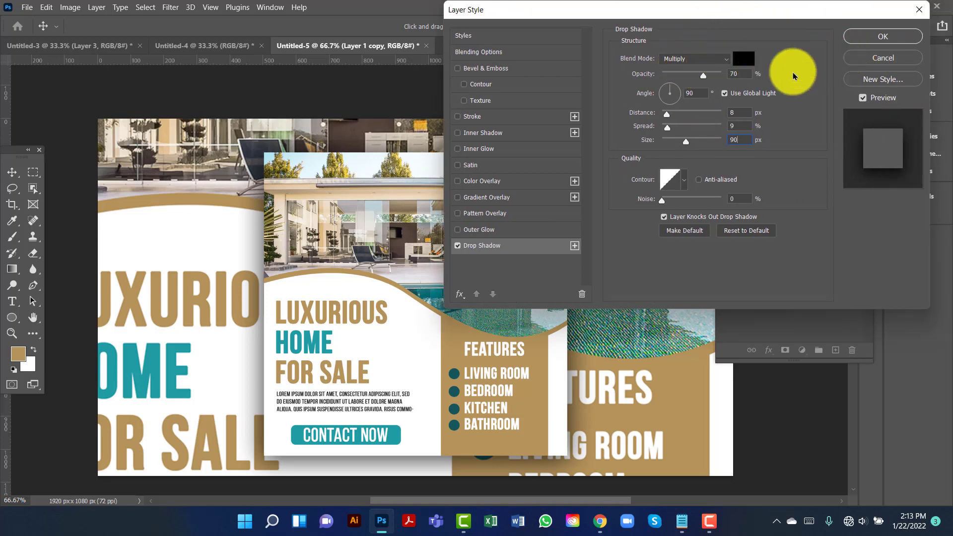
pyautogui.click(882, 35)
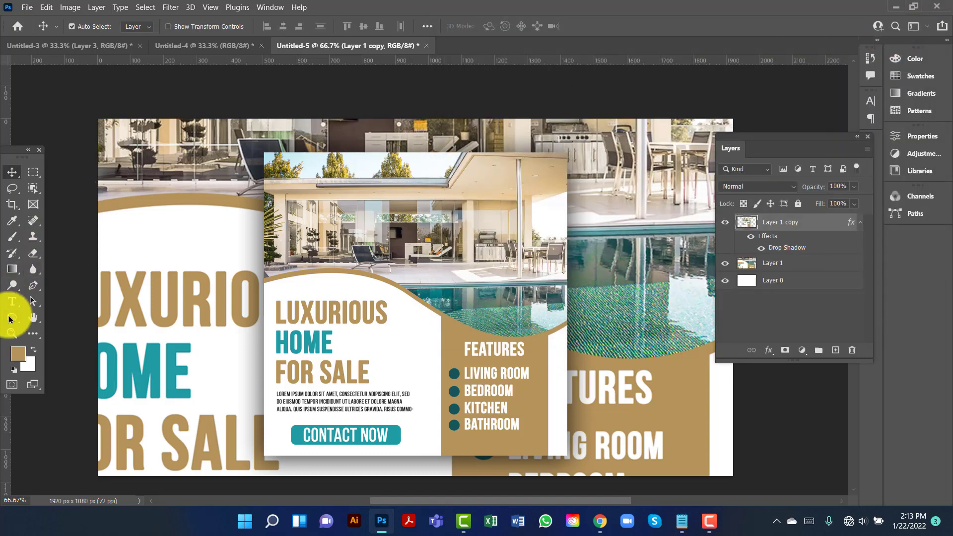
# Draw a gold rectangle about 1990 by 1123 px that covers the whole canvas.
pyautogui.rightClick(9, 319)
pyautogui.click(49, 313)
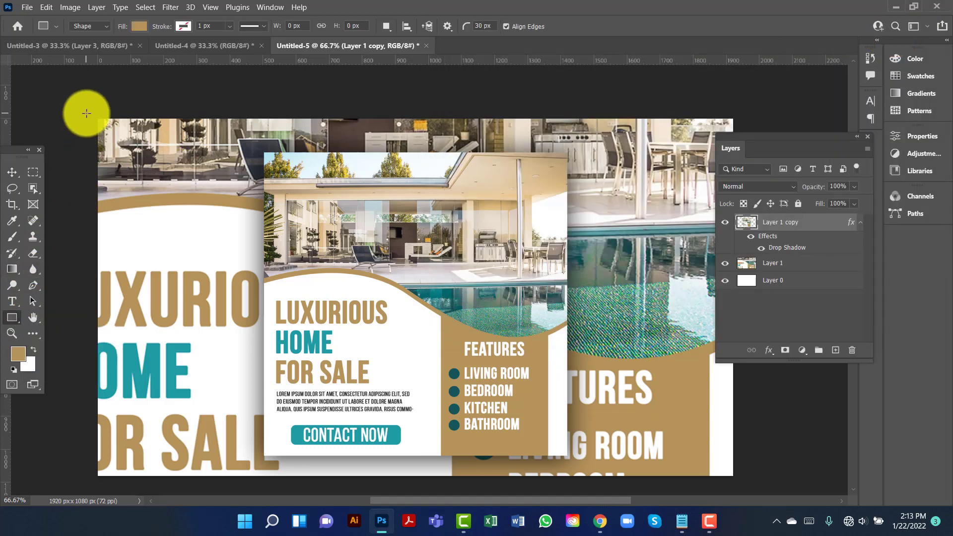
pyautogui.moveTo(87, 113); pyautogui.dragTo(745, 482)
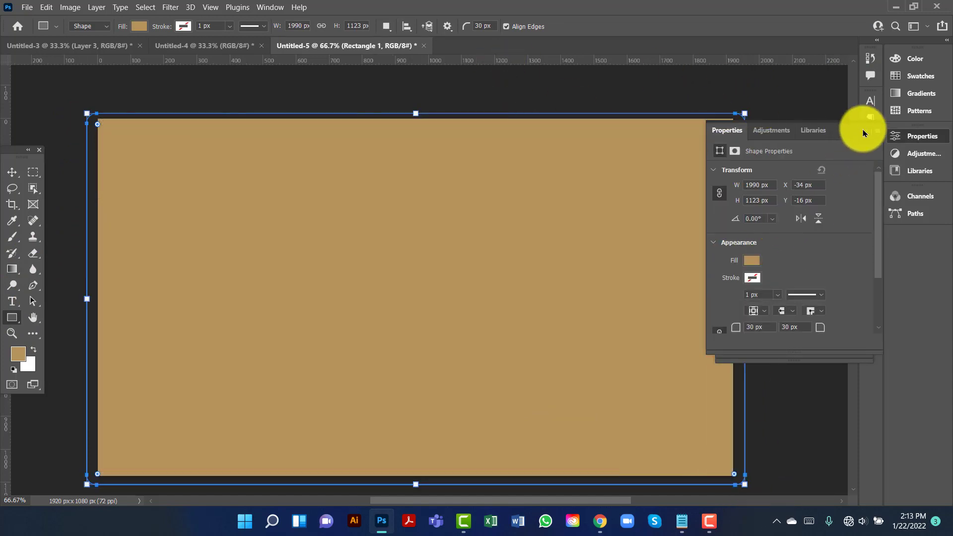
pyautogui.click(860, 127)
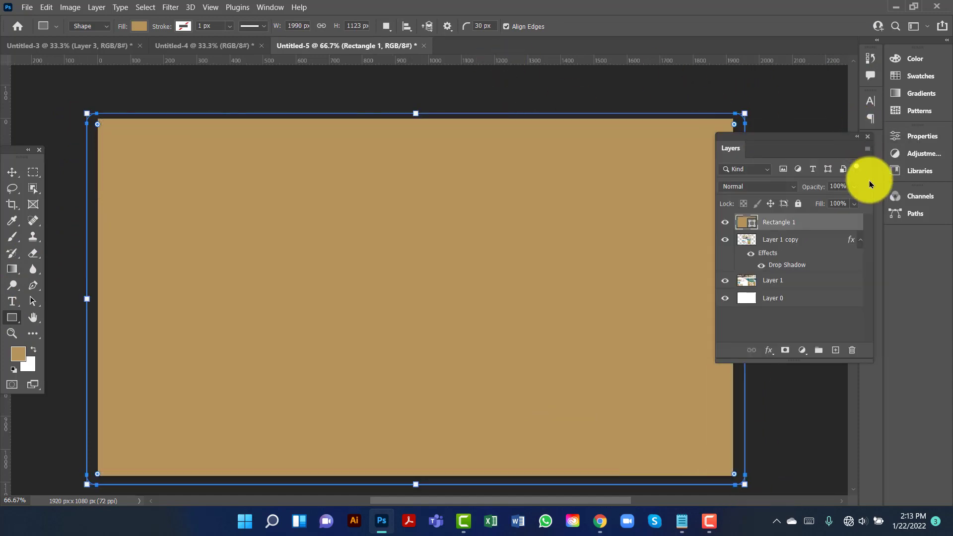
# Move the rectangle layer between Layer 1 copy and Layer 1 and lower its opacity to 77%.
pyautogui.moveTo(864, 220); pyautogui.dragTo(831, 270)
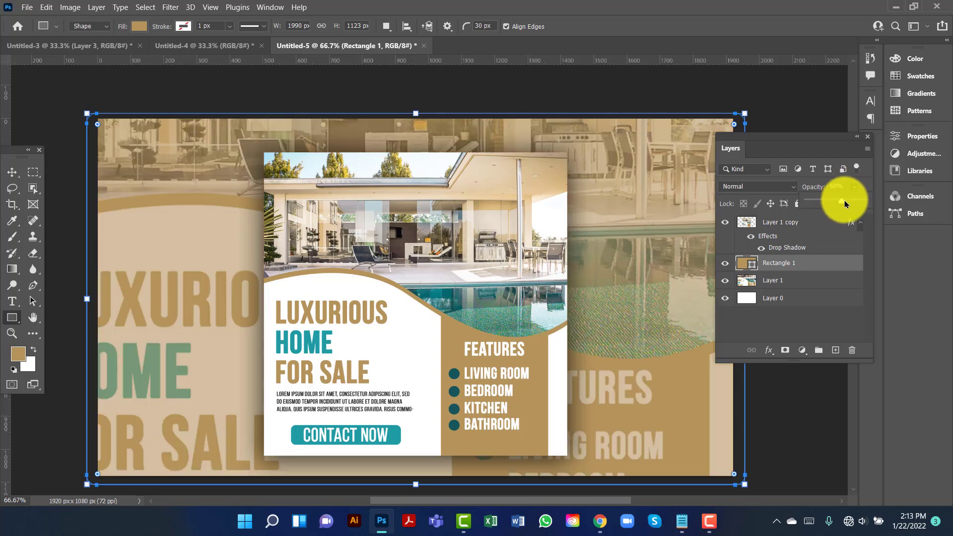
pyautogui.moveTo(849, 203); pyautogui.dragTo(846, 206)
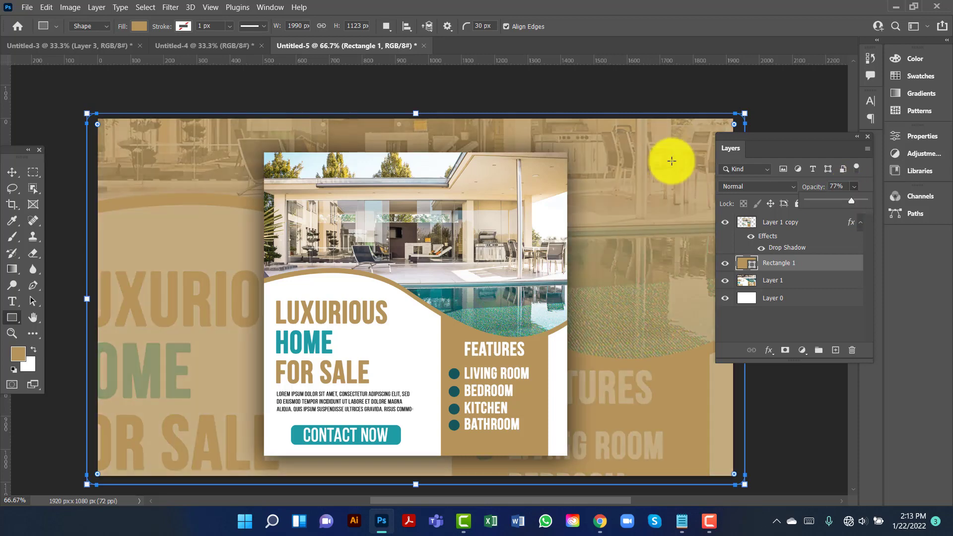
pyautogui.scroll(-1, 646, 157)
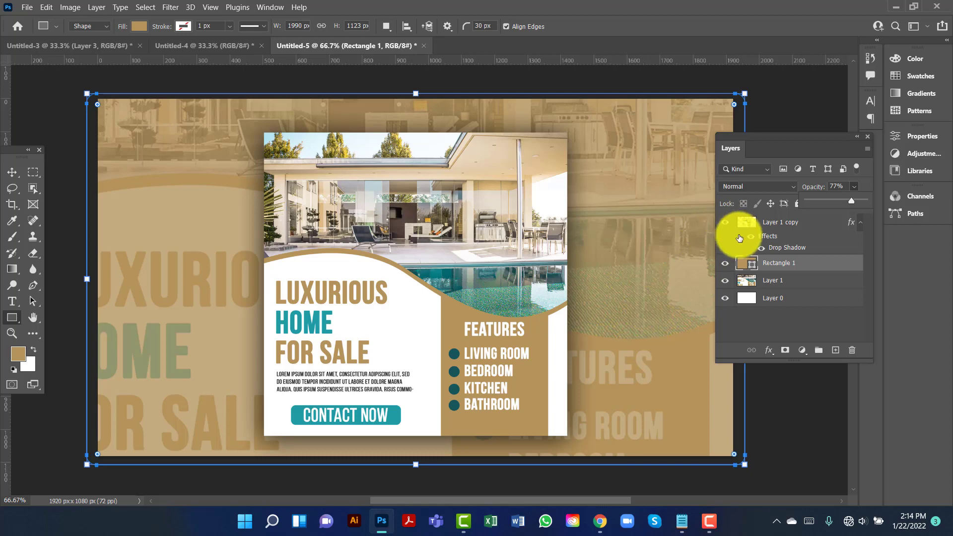
# Recolour the rectangle with the teal 209da4 sampled from the word HOME, set its opacity to 86% and deselect it.
pyautogui.doubleClick(752, 268)
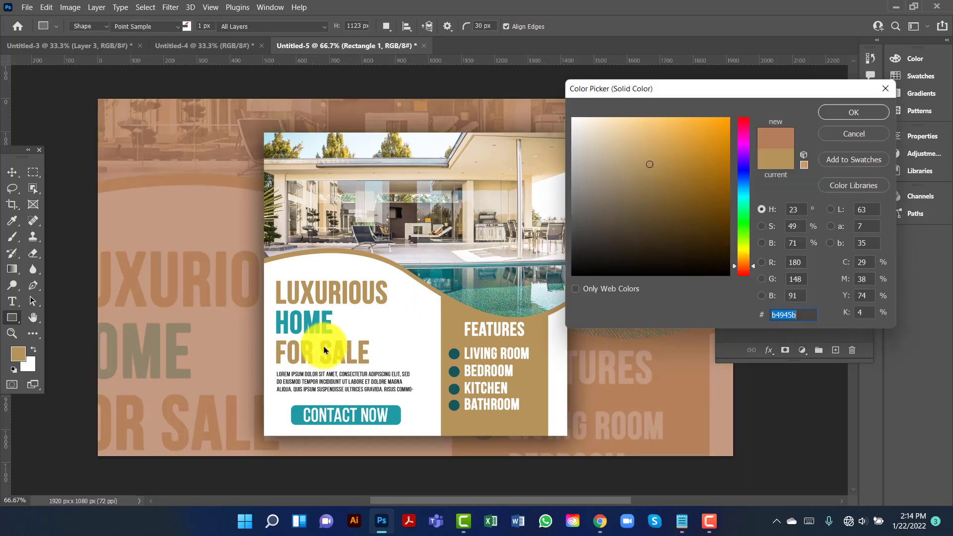
pyautogui.click(316, 321)
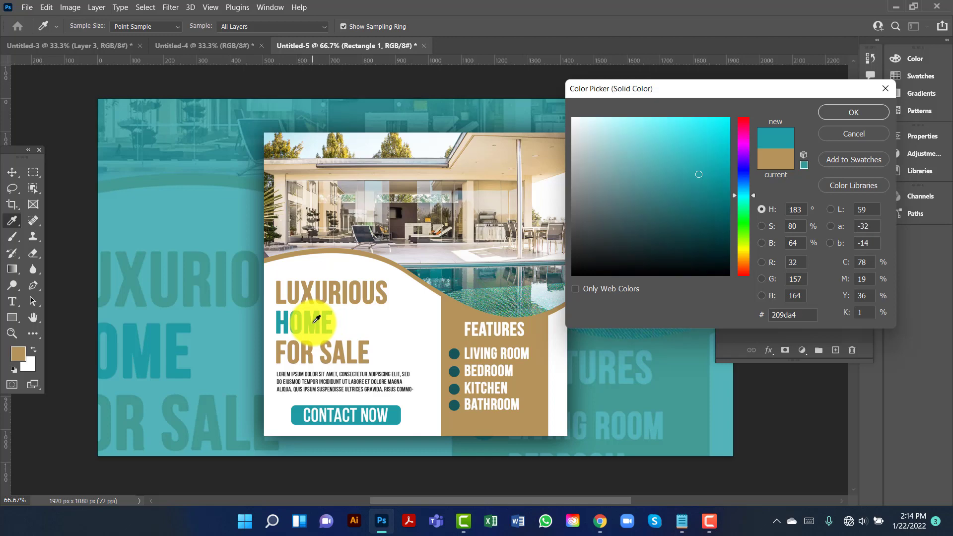
pyautogui.click(867, 113)
pyautogui.scroll(-1, 654, 190)
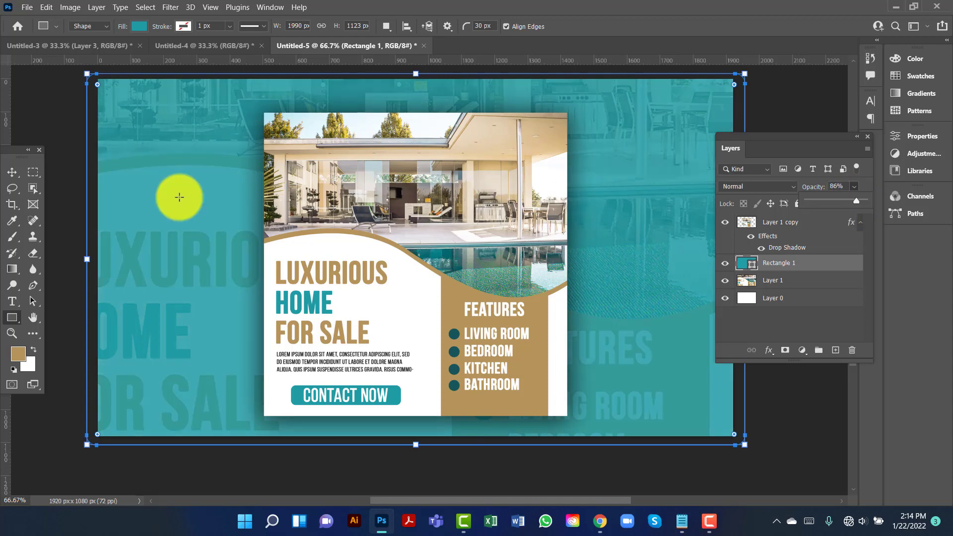
pyautogui.click(18, 174)
pyautogui.click(53, 124)
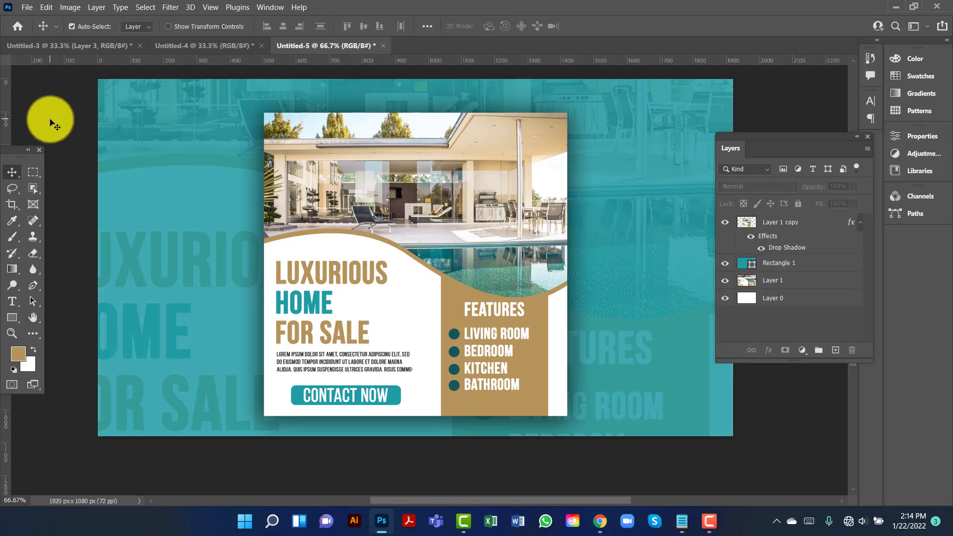
pyautogui.hotkey('ctrl', '-')
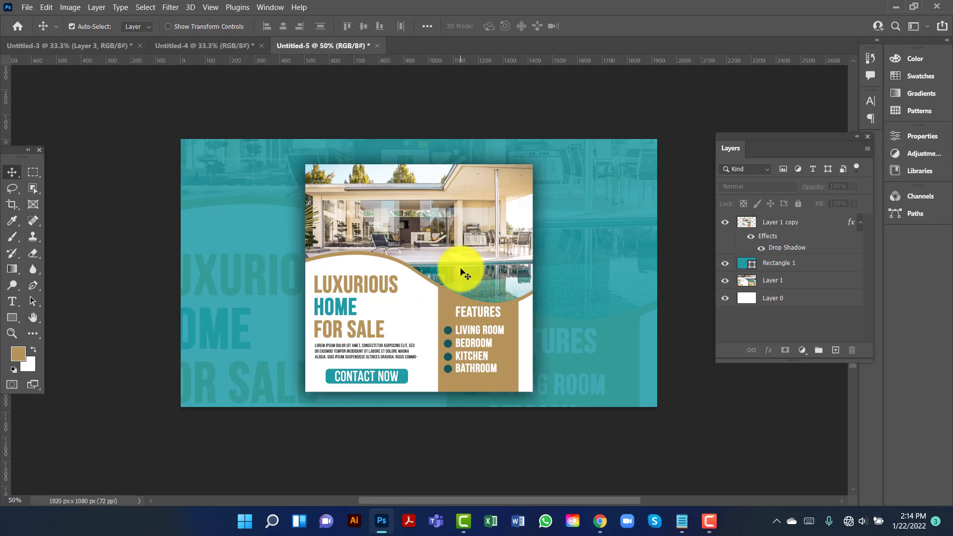
pyautogui.scroll(1, 462, 264)
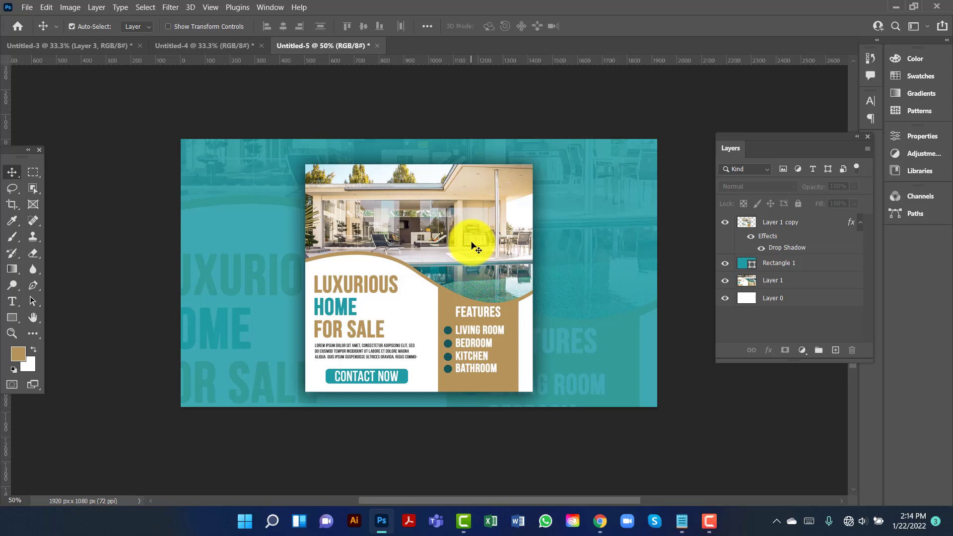
pyautogui.click(709, 521)
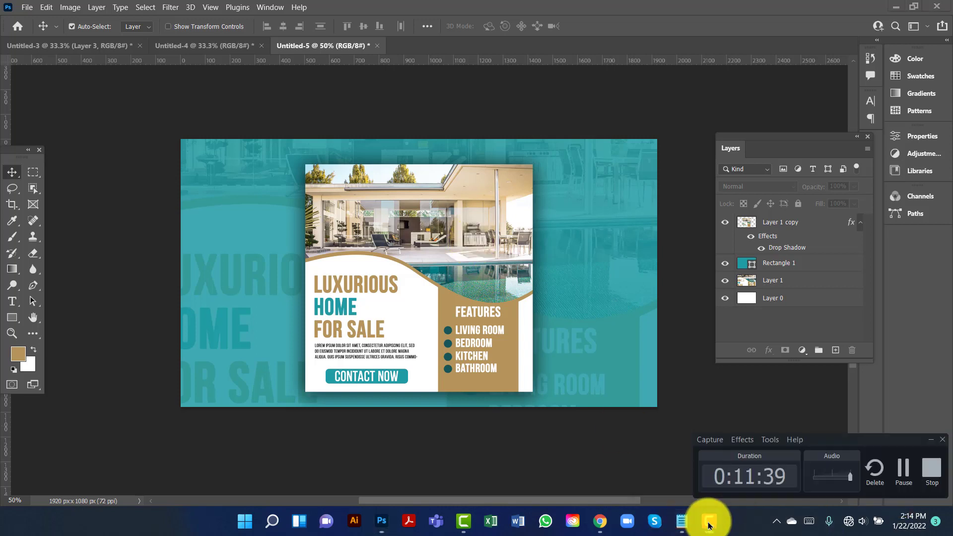